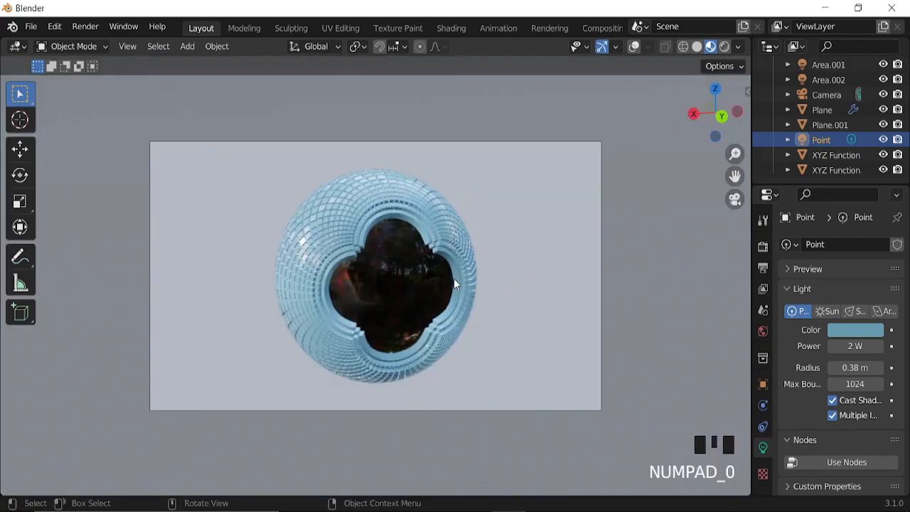
Show the finished example's render settings and preview it in rendered viewport shading
{"action": "scroll", "coordinate": [443, 289], "scroll_direction": "up", "scroll_amount": 3}
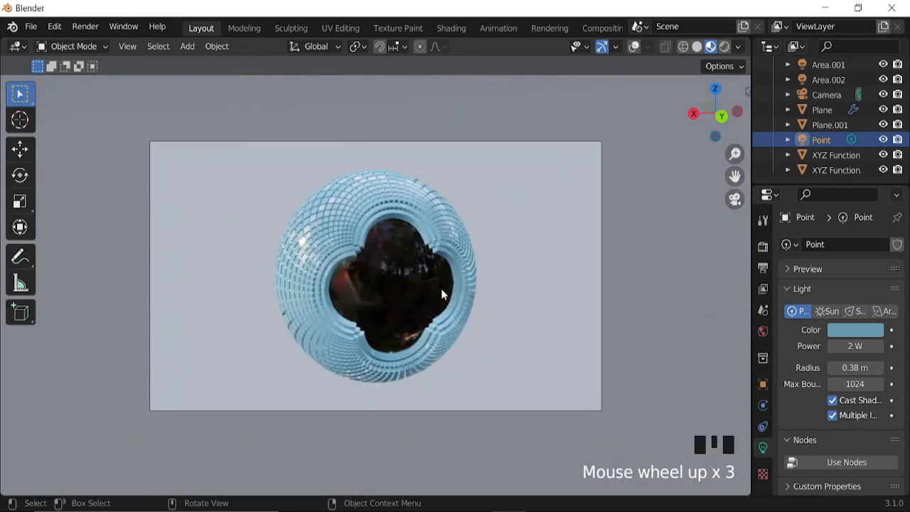
{"action": "left_click", "coordinate": [763, 246]}
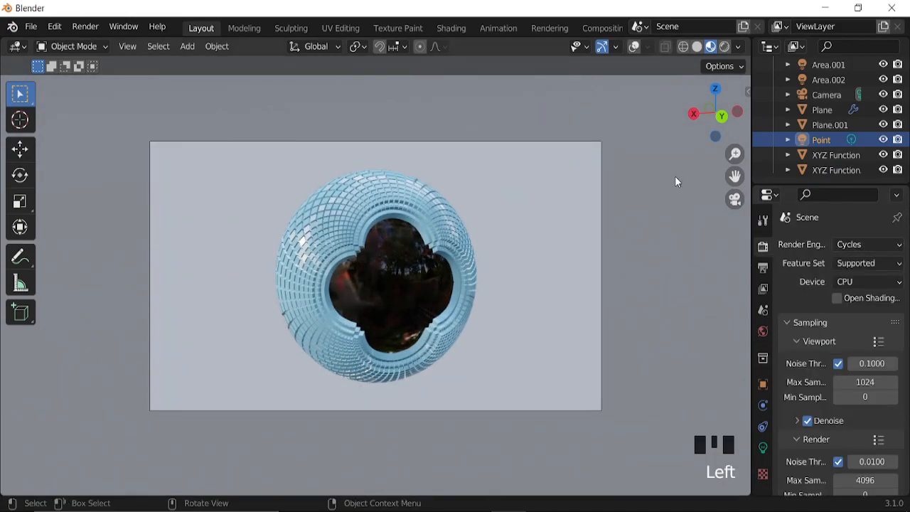
{"action": "left_click", "coordinate": [725, 47]}
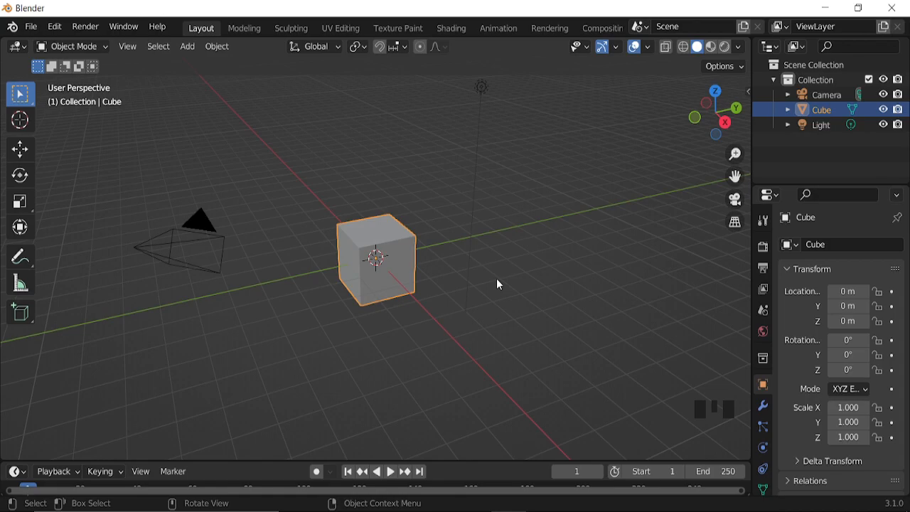
Delete all the default objects from the new scene
{"action": "key", "text": "a"}
{"action": "key", "text": "x"}
{"action": "left_click", "coordinate": [465, 283]}
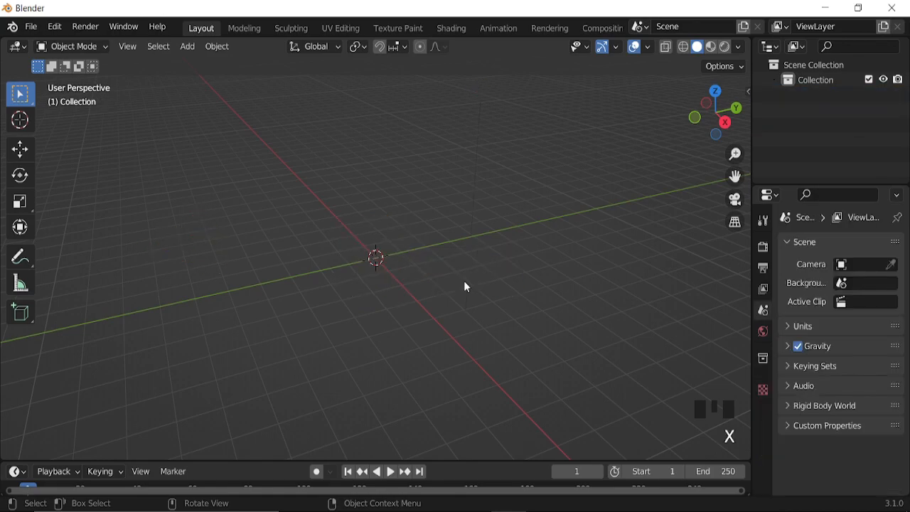
{"action": "key", "text": "shift+a"}
{"action": "mouse_move", "coordinate": [444, 203]}
Enable the Add Curve: Extra Objects and Add Mesh: Extra Objects add-ons in the preferences
{"action": "left_click", "coordinate": [55, 28]}
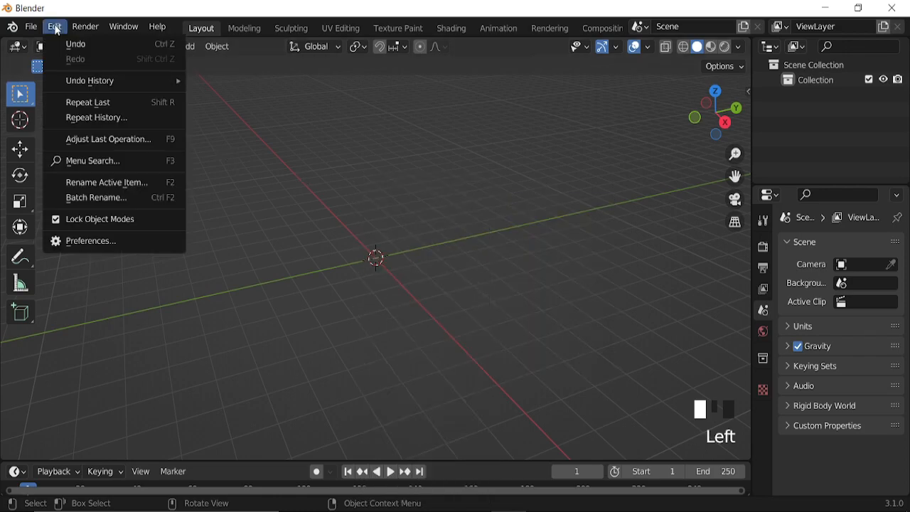
{"action": "left_click", "coordinate": [91, 239]}
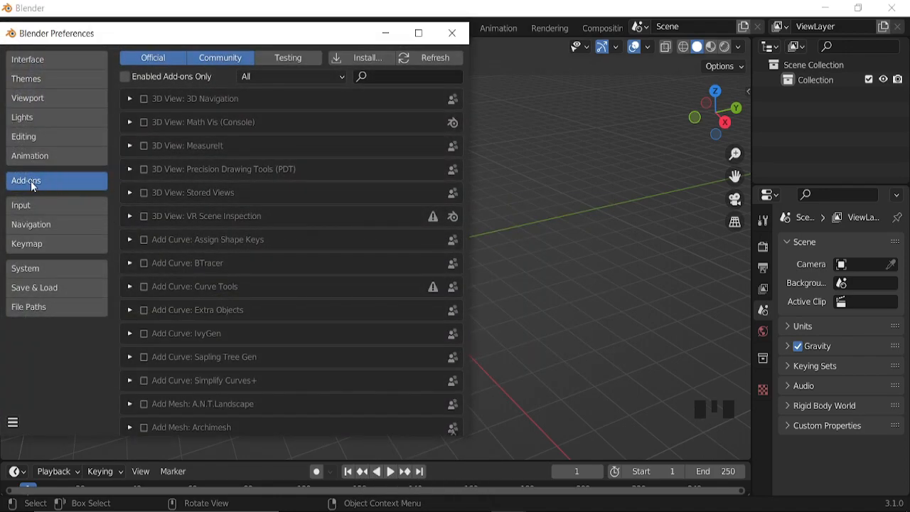
{"action": "left_click", "coordinate": [409, 80]}
{"action": "type", "text": "extra"}
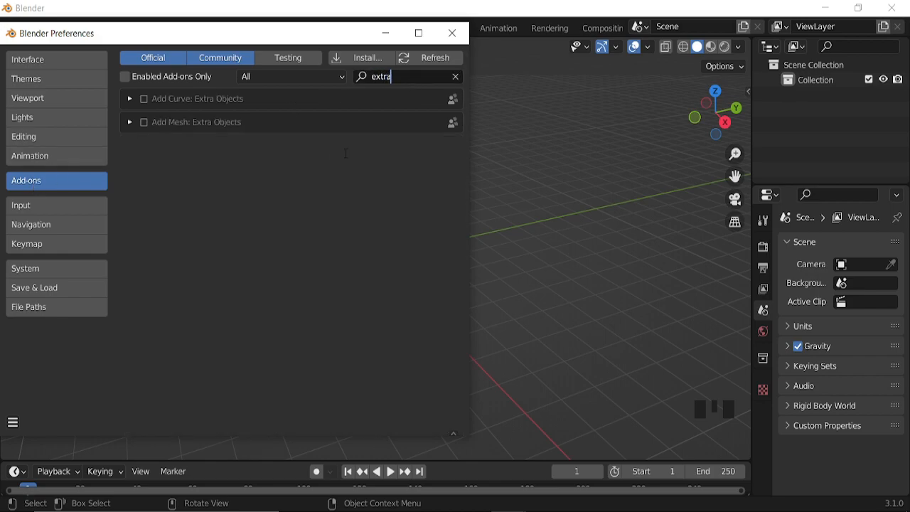
{"action": "left_click", "coordinate": [145, 101]}
{"action": "left_click", "coordinate": [143, 123]}
{"action": "left_click", "coordinate": [452, 35]}
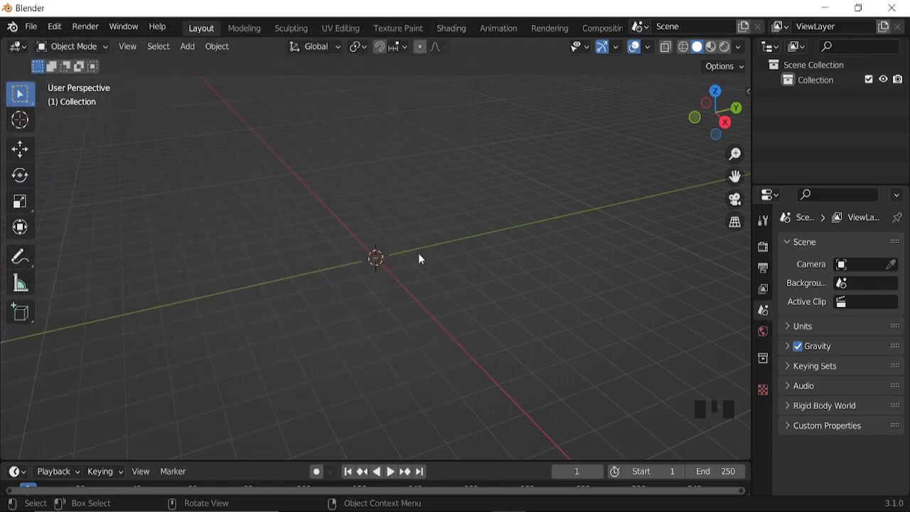
Add an XYZ Math Surface mesh to the scene
{"action": "key", "text": "shift+a"}
{"action": "mouse_move", "coordinate": [432, 206]}
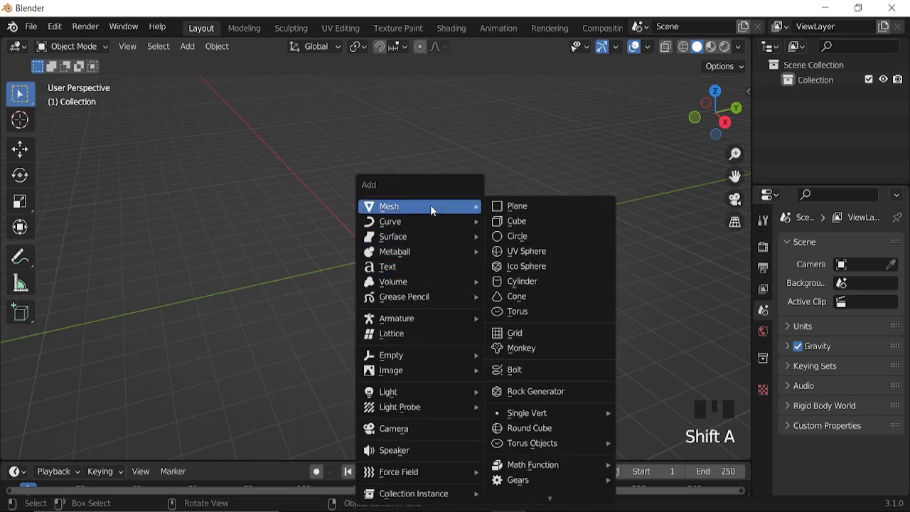
{"action": "mouse_move", "coordinate": [549, 497]}
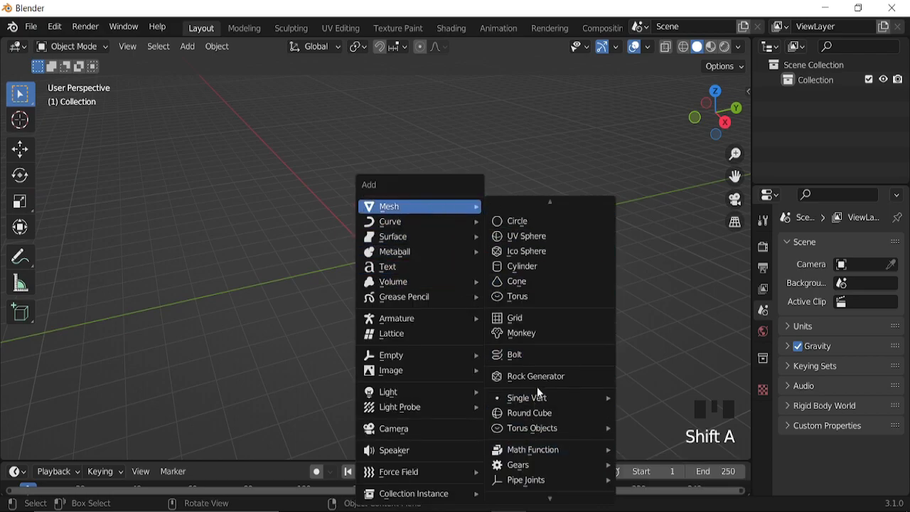
{"action": "mouse_move", "coordinate": [539, 453]}
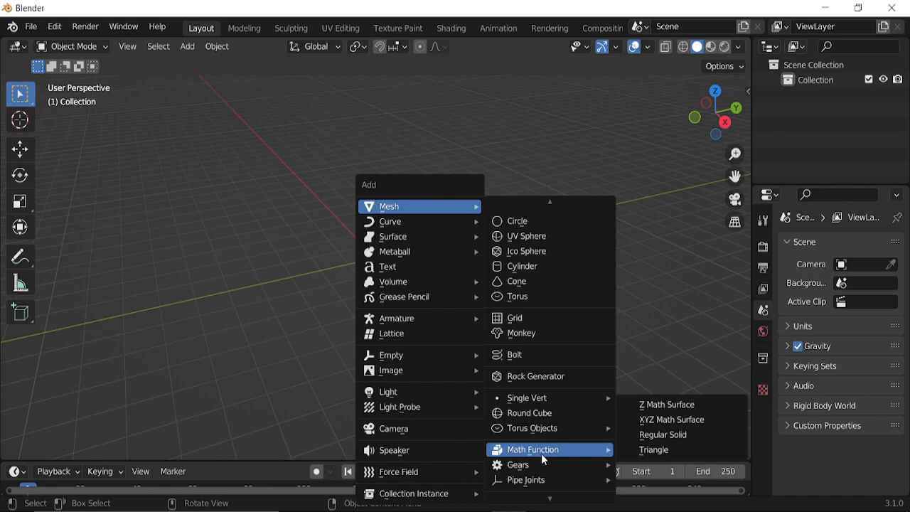
{"action": "left_click", "coordinate": [668, 420]}
{"action": "scroll", "coordinate": [406, 290], "scroll_direction": "up", "scroll_amount": 4}
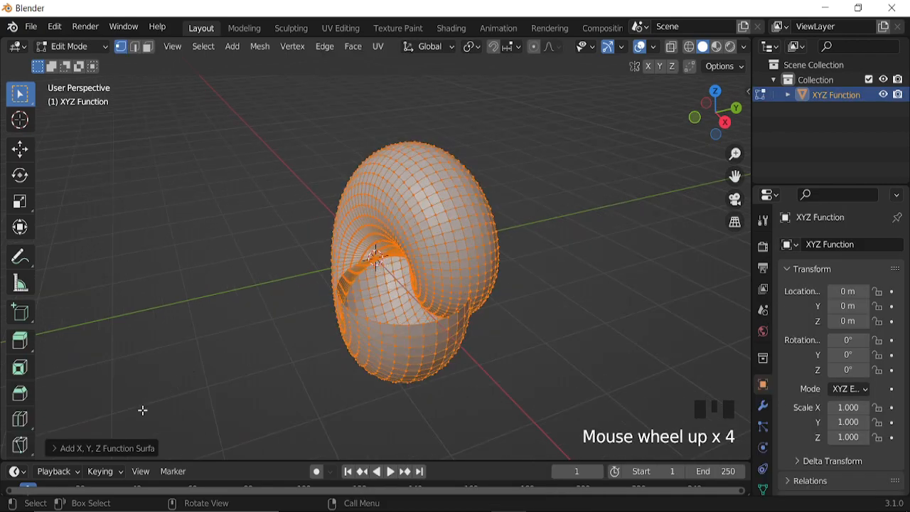
Turn off Show wireframe for the function surface and hide the viewport overlays
{"action": "left_click", "coordinate": [122, 447]}
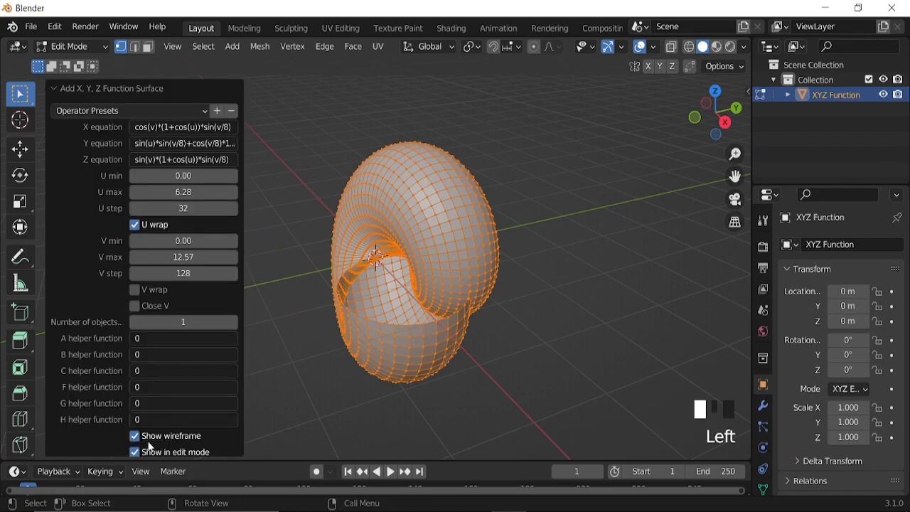
{"action": "left_click", "coordinate": [138, 440]}
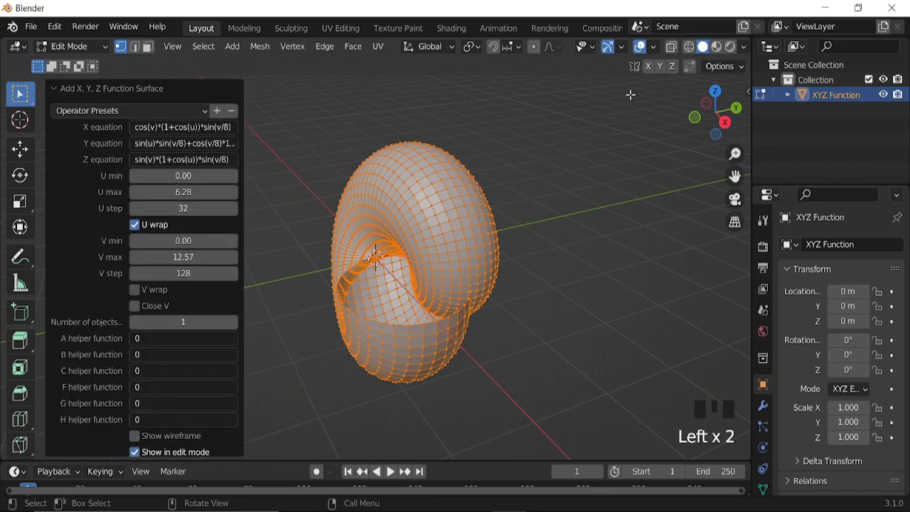
{"action": "left_click", "coordinate": [639, 50]}
Apply the sterosphere operator preset to the function surface
{"action": "left_click", "coordinate": [179, 112]}
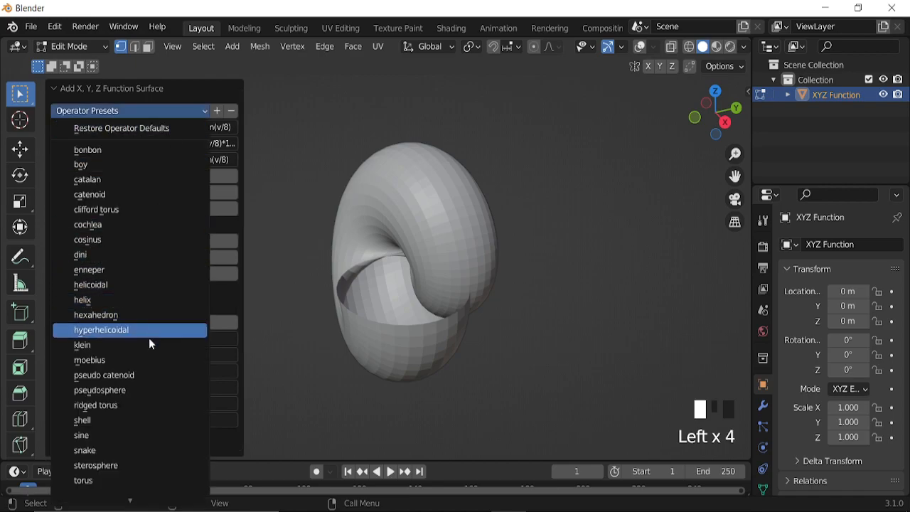
{"action": "left_click", "coordinate": [118, 472]}
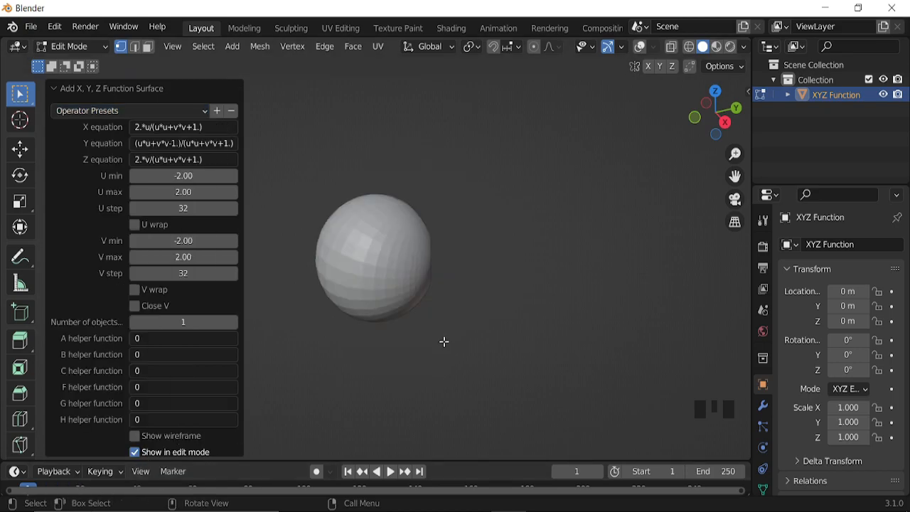
{"action": "middle_click_drag", "start_coordinate": [509, 292], "coordinate": [356, 264]}
Switch to Object Mode and turn the viewport overlays back on
{"action": "left_click", "coordinate": [69, 46]}
{"action": "left_click", "coordinate": [107, 64]}
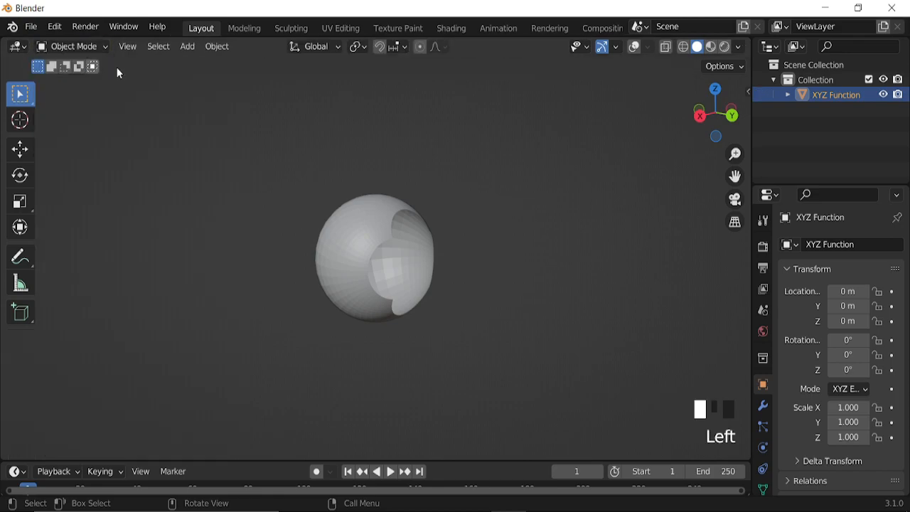
{"action": "left_click", "coordinate": [635, 47]}
{"action": "middle_click_drag", "start_coordinate": [523, 213], "coordinate": [425, 311]}
{"action": "scroll", "coordinate": [455, 288], "scroll_direction": "down", "scroll_amount": 3}
{"action": "mouse_move", "coordinate": [458, 284]}
{"action": "middle_mouse_down"}
{"action": "mouse_move", "coordinate": [401, 303]}
{"action": "mouse_move", "coordinate": [460, 285]}
{"action": "mouse_move", "coordinate": [442, 288]}
{"action": "middle_mouse_up"}
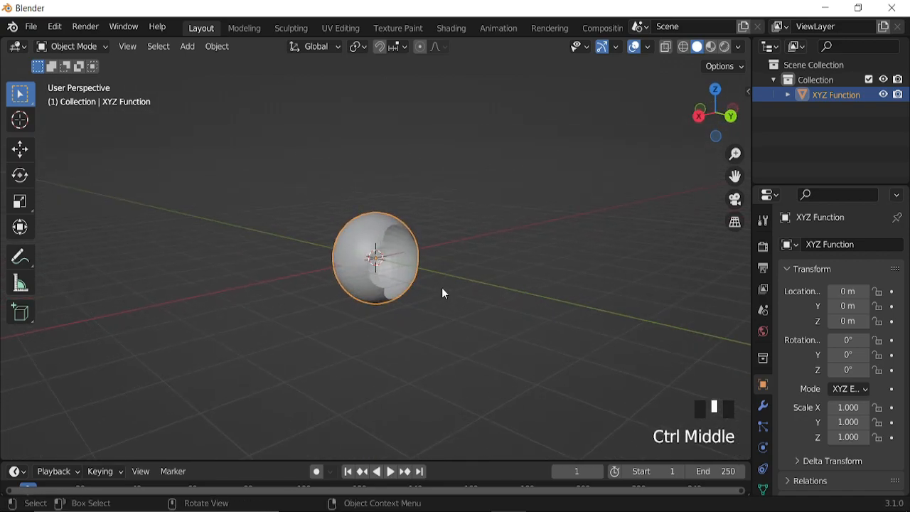
Duplicate the sterosphere surface in place and hide the duplicate in the viewport
{"action": "key", "text": "shift+d"}
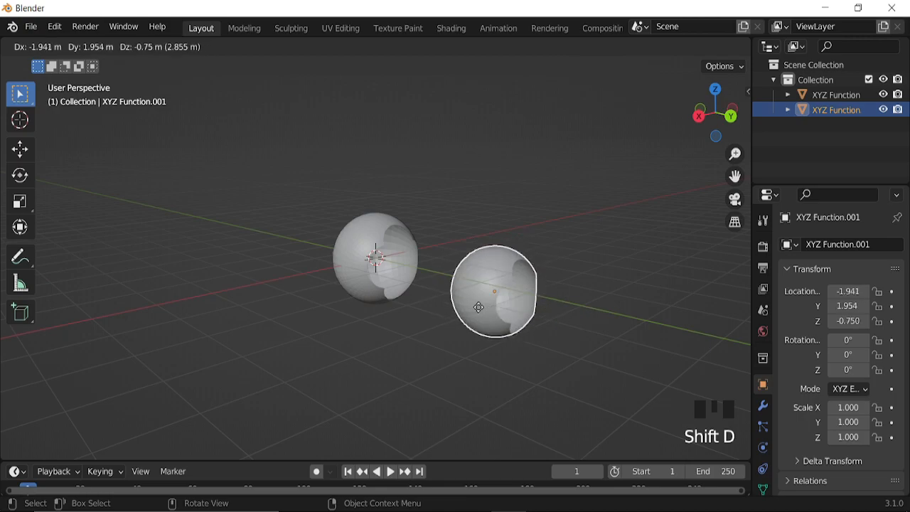
{"action": "right_click", "coordinate": [541, 317]}
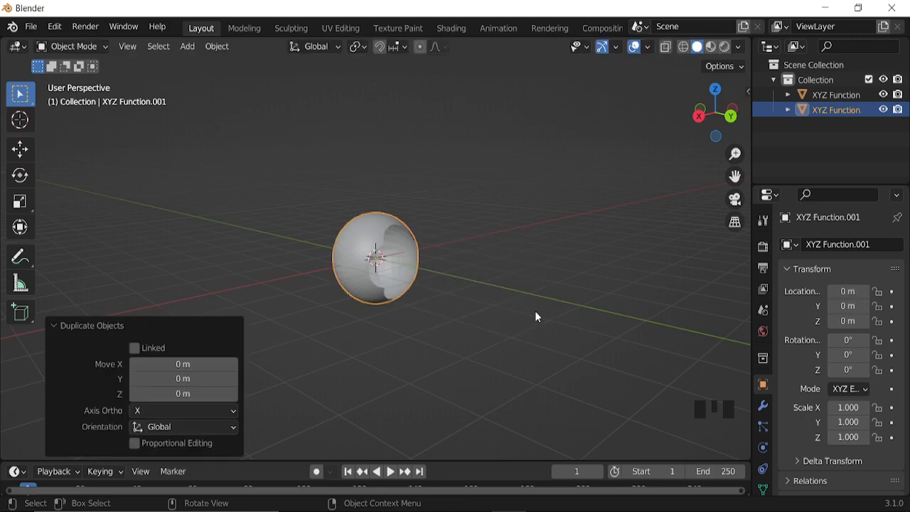
{"action": "key", "text": "h"}
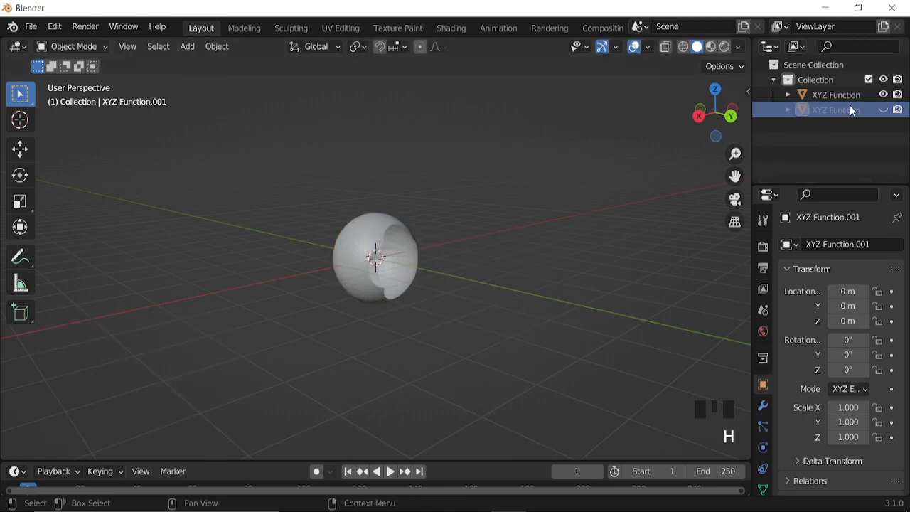
{"action": "left_click", "coordinate": [884, 111]}
{"action": "left_click", "coordinate": [883, 111]}
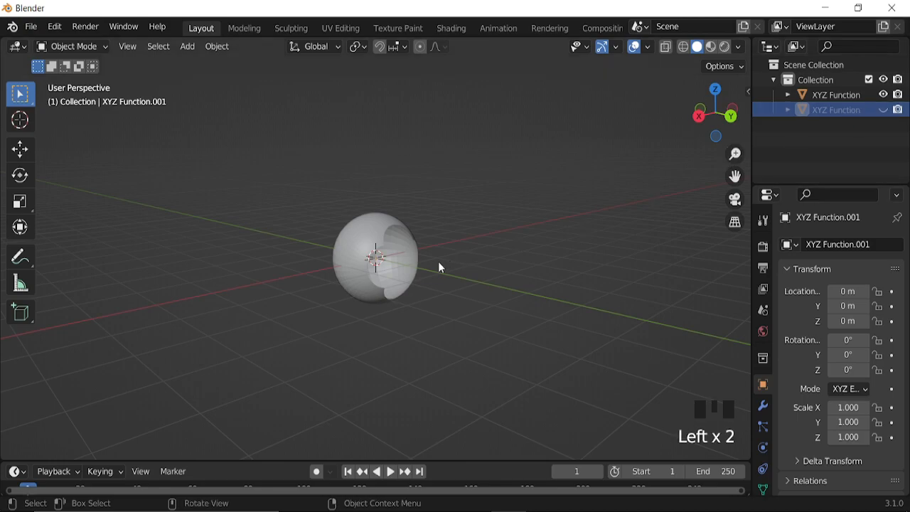
Move the visible sterosphere surface about 10.9 m along the global X axis, away from the origin
{"action": "left_click", "coordinate": [384, 269]}
{"action": "middle_click_drag", "start_coordinate": [484, 287], "coordinate": [408, 297]}
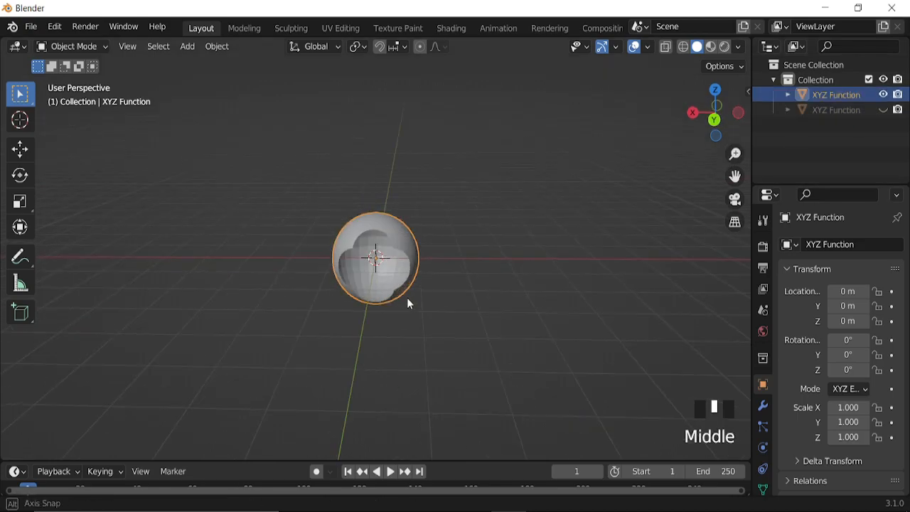
{"action": "key", "text": "g"}
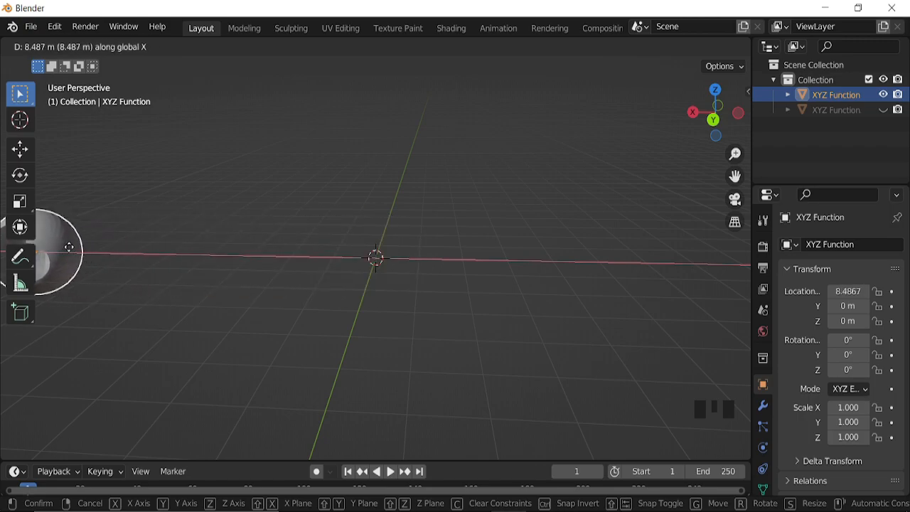
{"action": "left_click", "coordinate": [65, 246]}
{"action": "scroll", "coordinate": [294, 268], "scroll_direction": "down", "scroll_amount": 3}
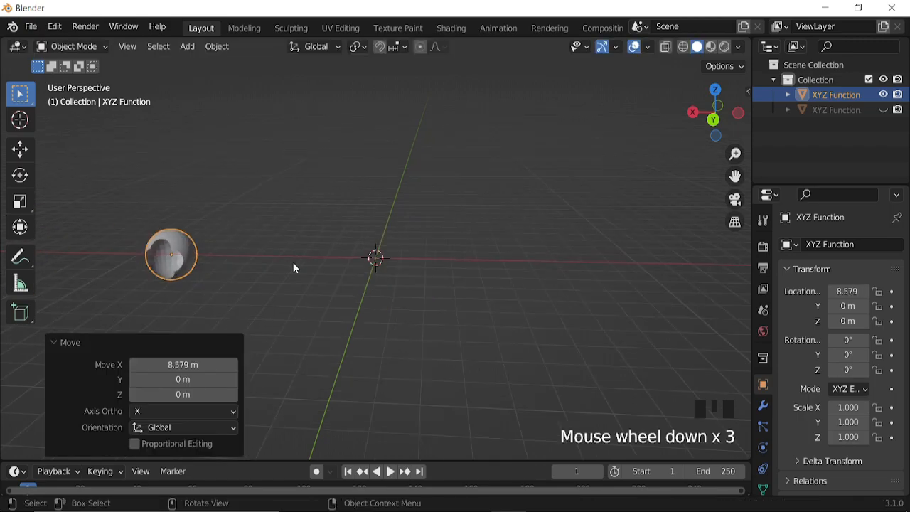
{"action": "key", "text": "g"}
{"action": "left_click", "coordinate": [240, 262]}
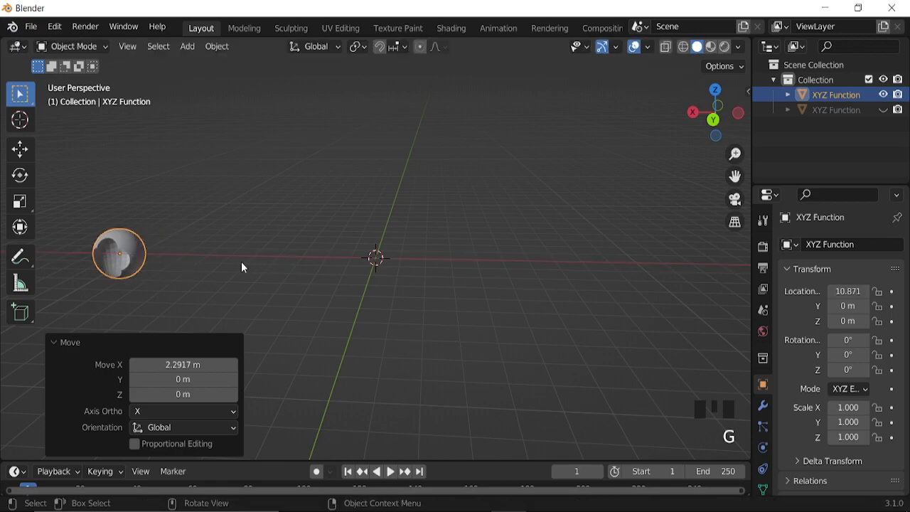
Add a mesh plane at the world origin
{"action": "key", "text": "shift+a"}
{"action": "mouse_move", "coordinate": [265, 245]}
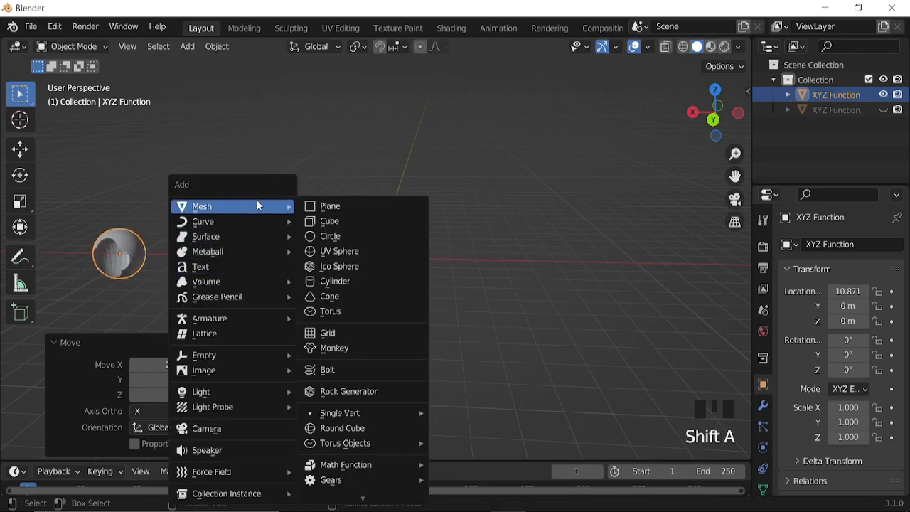
{"action": "left_click", "coordinate": [335, 205]}
{"action": "scroll", "coordinate": [430, 252], "scroll_direction": "up", "scroll_amount": 5}
Enlarge the timeline area, change it to the Geometry Node Editor and create a new node tree for the plane
{"action": "left_click_drag", "start_coordinate": [465, 459], "coordinate": [472, 255]}
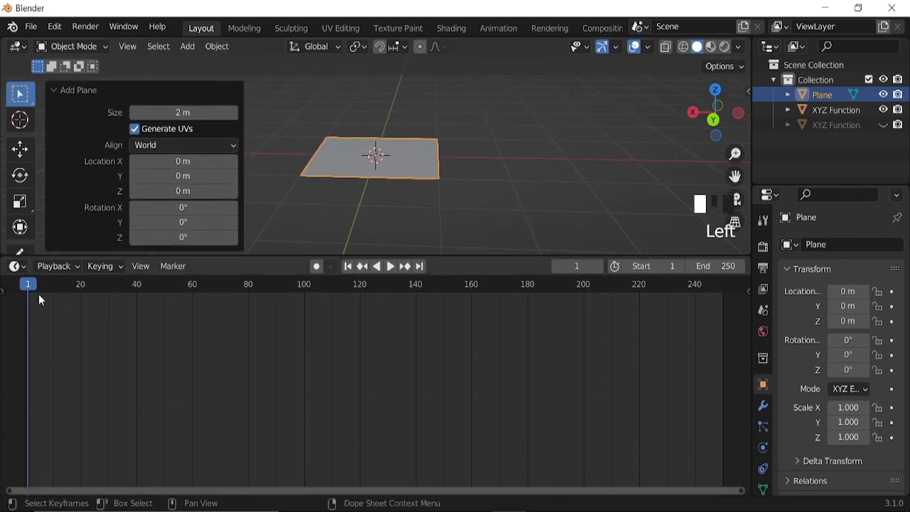
{"action": "left_click", "coordinate": [22, 268]}
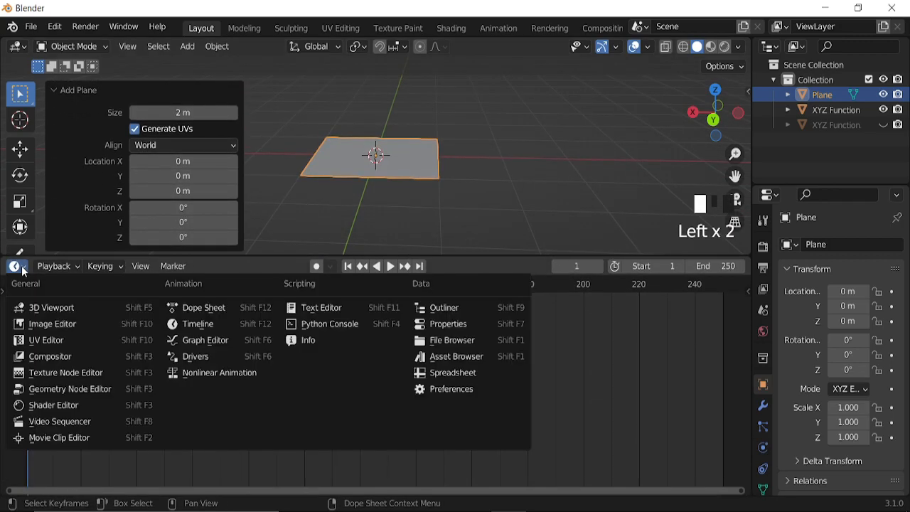
{"action": "left_click", "coordinate": [50, 390]}
{"action": "left_click", "coordinate": [369, 268]}
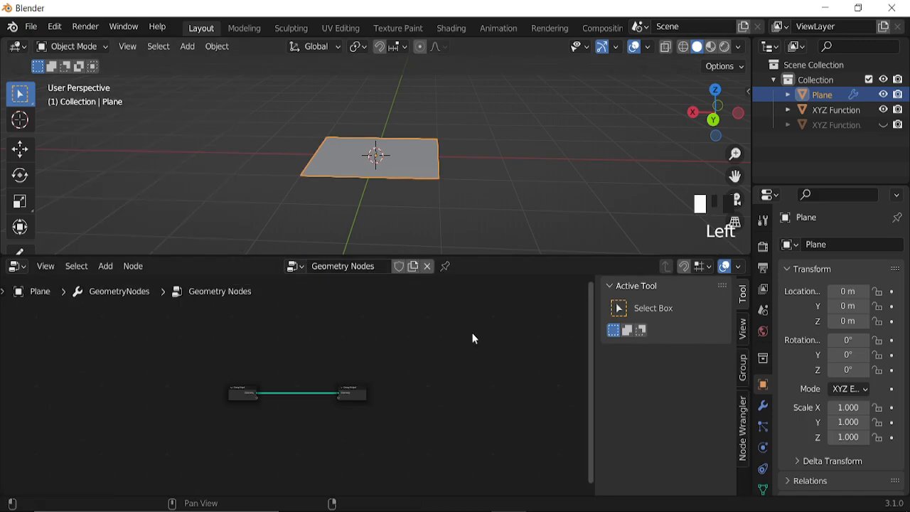
Hide the node editor's sidebar and delete the Group Input node
{"action": "key", "text": "n"}
{"action": "scroll", "coordinate": [349, 414], "scroll_direction": "up", "scroll_amount": 11}
{"action": "middle_click_drag", "start_coordinate": [305, 436], "coordinate": [349, 426]}
{"action": "scroll", "coordinate": [335, 423], "scroll_direction": "up", "scroll_amount": 8}
{"action": "left_click", "coordinate": [246, 382]}
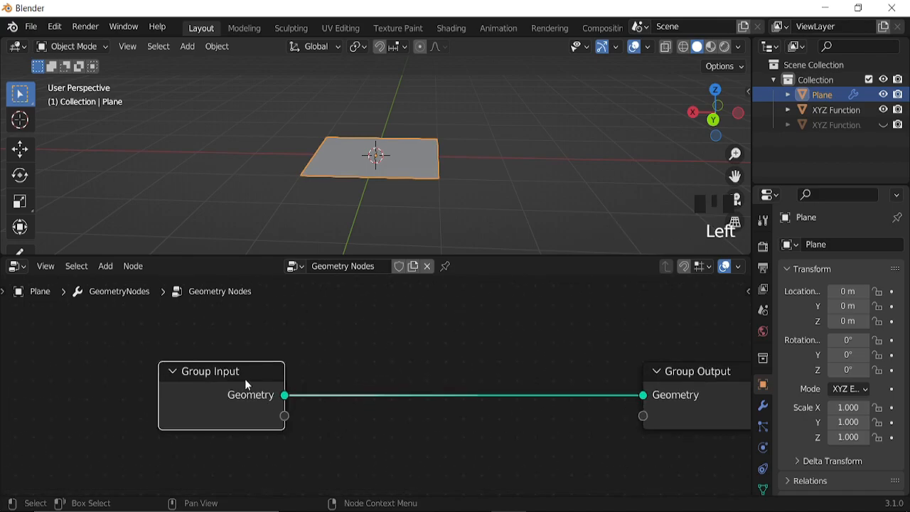
{"action": "key", "text": "x"}
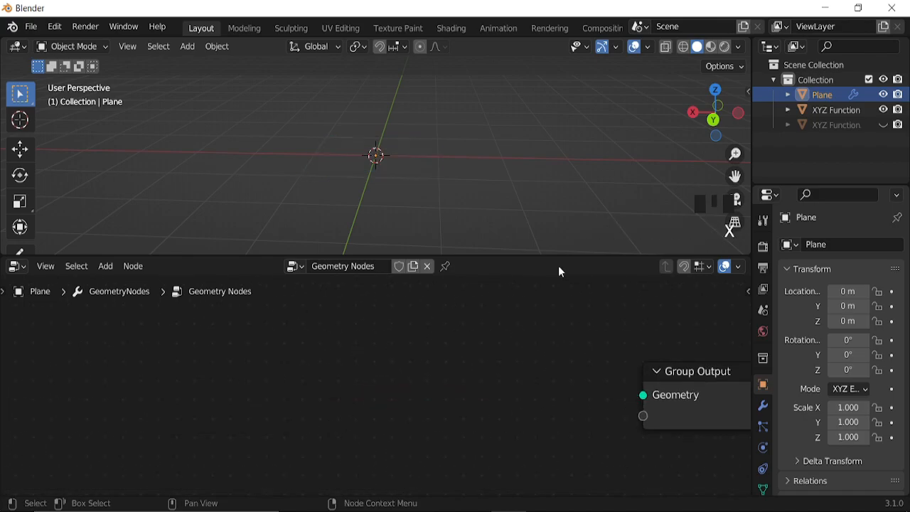
Add an Object Info node for the visible XYZ Function object and connect its Geometry to the Group Output
{"action": "left_click", "coordinate": [828, 110]}
{"action": "left_click_drag", "start_coordinate": [674, 223], "coordinate": [619, 339]}
{"action": "scroll", "coordinate": [378, 170], "scroll_direction": "up", "scroll_amount": 4}
{"action": "middle_click_drag", "start_coordinate": [378, 170], "coordinate": [398, 235]}
{"action": "left_click_drag", "start_coordinate": [339, 322], "coordinate": [267, 303]}
Insert a Dual Mesh node between the Object Info and Group Output nodes
{"action": "scroll", "coordinate": [372, 345], "scroll_direction": "down", "scroll_amount": 5}
{"action": "middle_click_drag", "start_coordinate": [459, 410], "coordinate": [441, 411]}
{"action": "key", "text": "shift+a"}
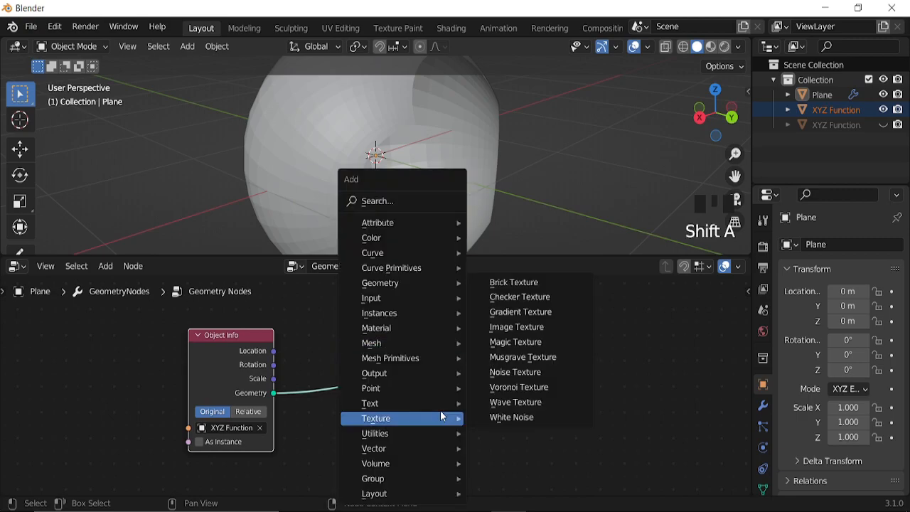
{"action": "mouse_move", "coordinate": [385, 344]}
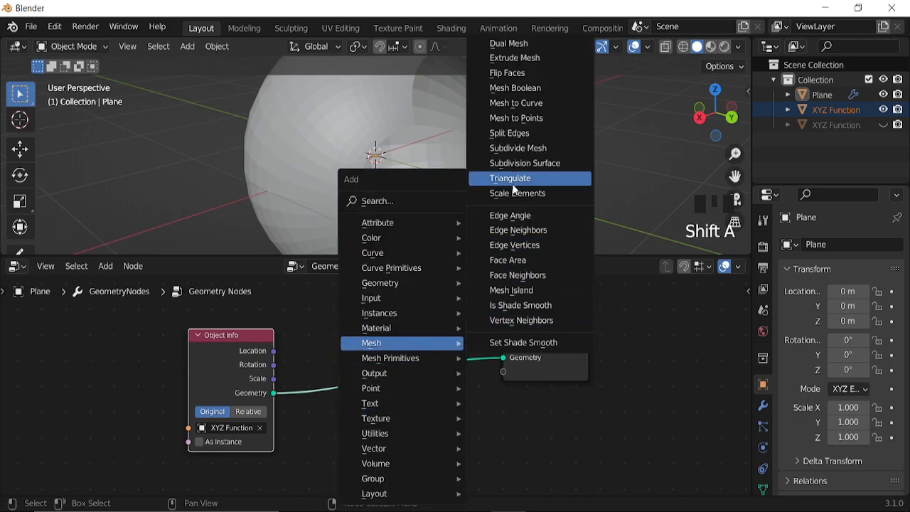
{"action": "left_click", "coordinate": [508, 44]}
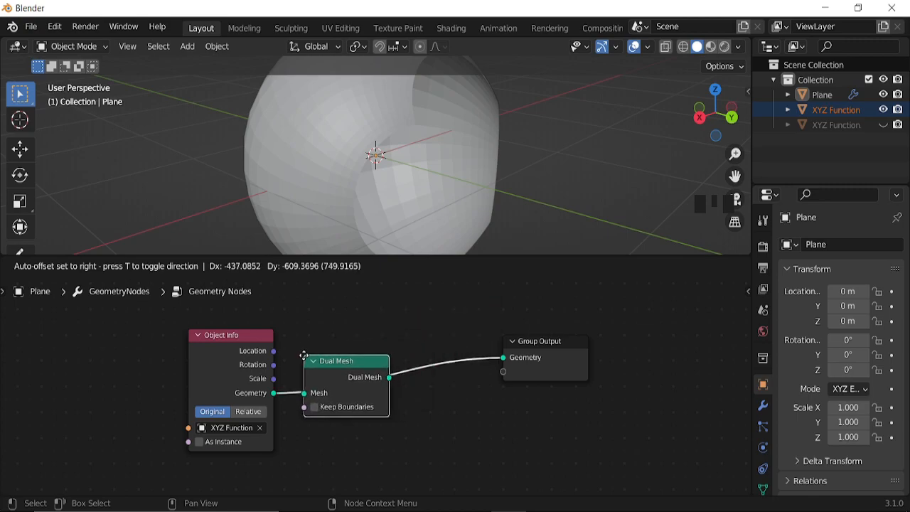
Drop the Dual Mesh node onto the link and switch the viewport to wireframe shading
{"action": "left_click", "coordinate": [304, 361]}
{"action": "middle_click_drag", "start_coordinate": [396, 226], "coordinate": [622, 91]}
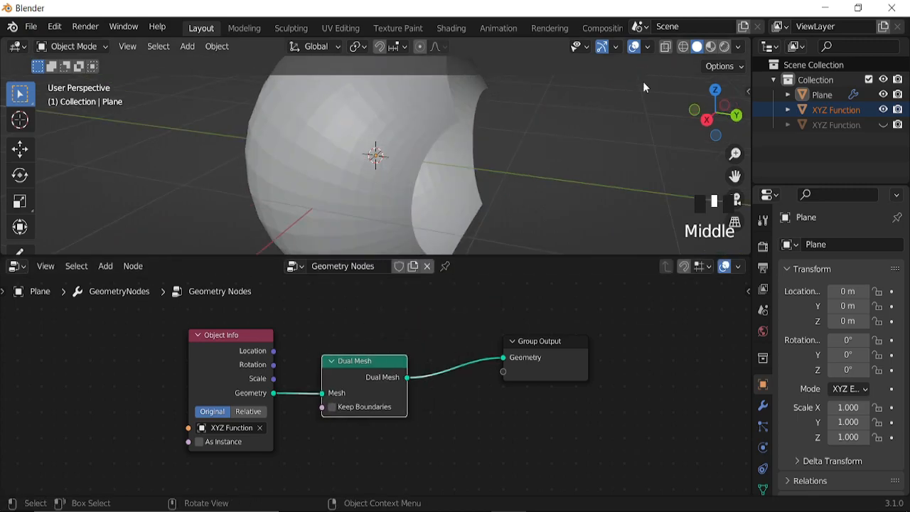
{"action": "key", "text": "z"}
{"action": "left_click", "coordinate": [523, 106]}
{"action": "mouse_move", "coordinate": [390, 153]}
{"action": "middle_mouse_down"}
{"action": "mouse_move", "coordinate": [420, 156]}
{"action": "mouse_move", "coordinate": [406, 139]}
{"action": "middle_mouse_up"}
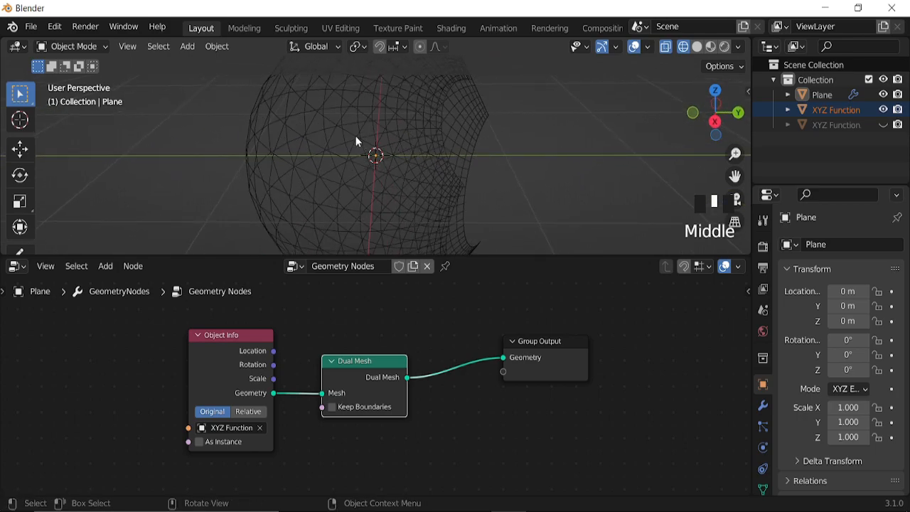
Compare the wireframe with the Dual Mesh node muted and unmuted, and return the viewport to solid shading
{"action": "left_click", "coordinate": [356, 369]}
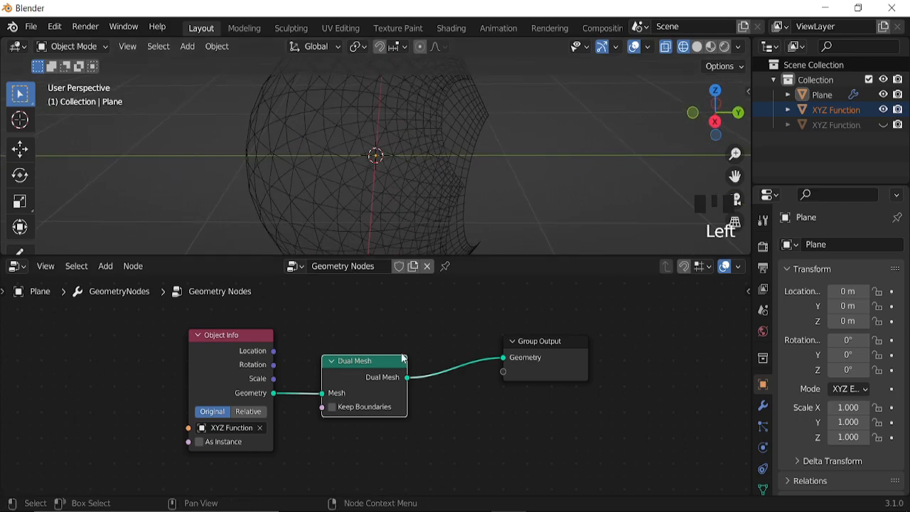
{"action": "key", "text": "m"}
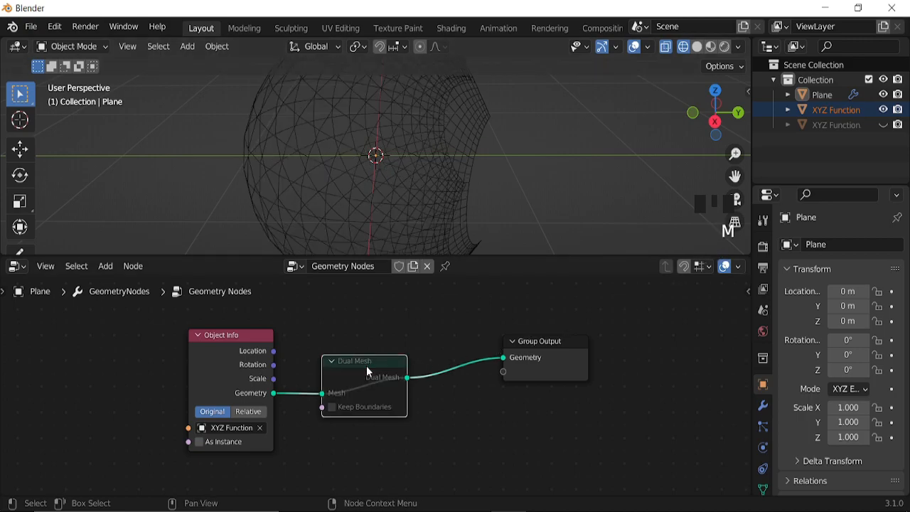
{"action": "key", "text": "m"}
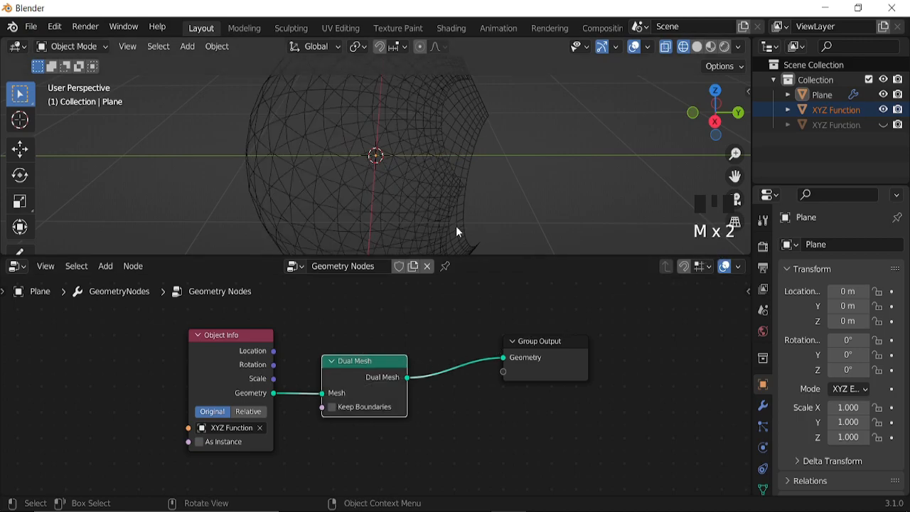
{"action": "scroll", "coordinate": [435, 355], "scroll_direction": "down", "scroll_amount": 5}
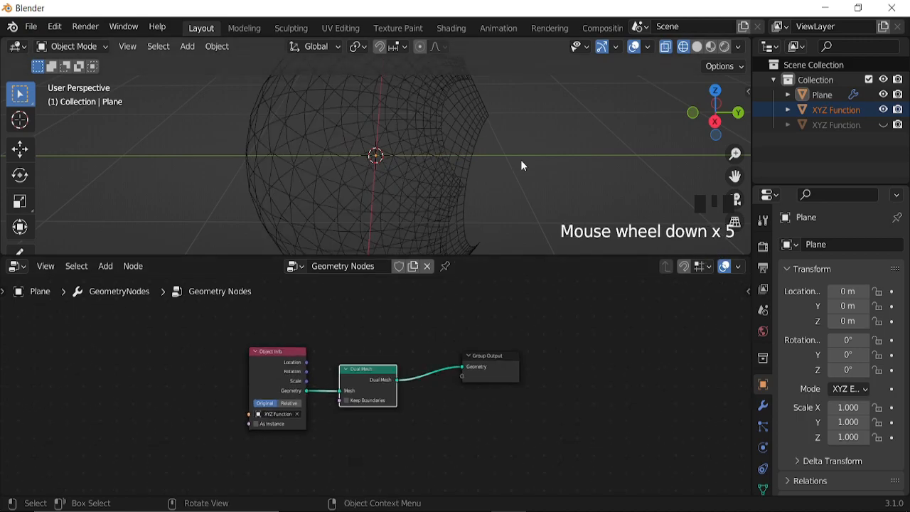
{"action": "left_click", "coordinate": [698, 47]}
{"action": "mouse_move", "coordinate": [507, 201]}
{"action": "middle_mouse_down"}
{"action": "mouse_move", "coordinate": [425, 185]}
{"action": "mouse_move", "coordinate": [455, 213]}
{"action": "middle_mouse_up"}
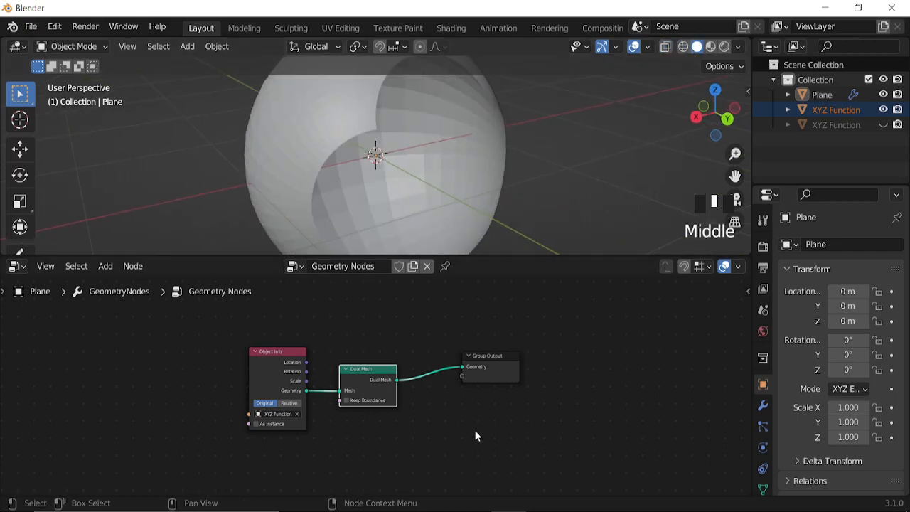
Move the Group Output node farther away and insert an Extrude Mesh node after the Dual Mesh node
{"action": "left_click_drag", "start_coordinate": [487, 366], "coordinate": [569, 378]}
{"action": "key", "text": "shift+a"}
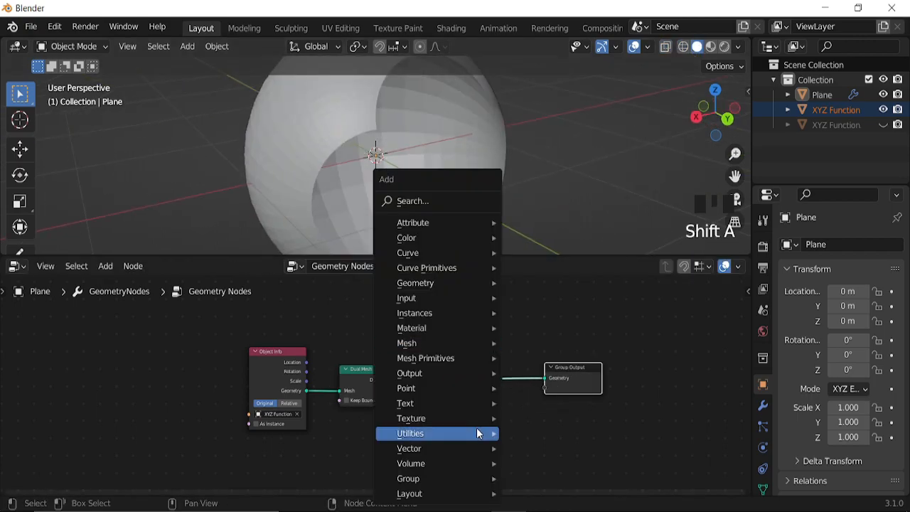
{"action": "mouse_move", "coordinate": [454, 343]}
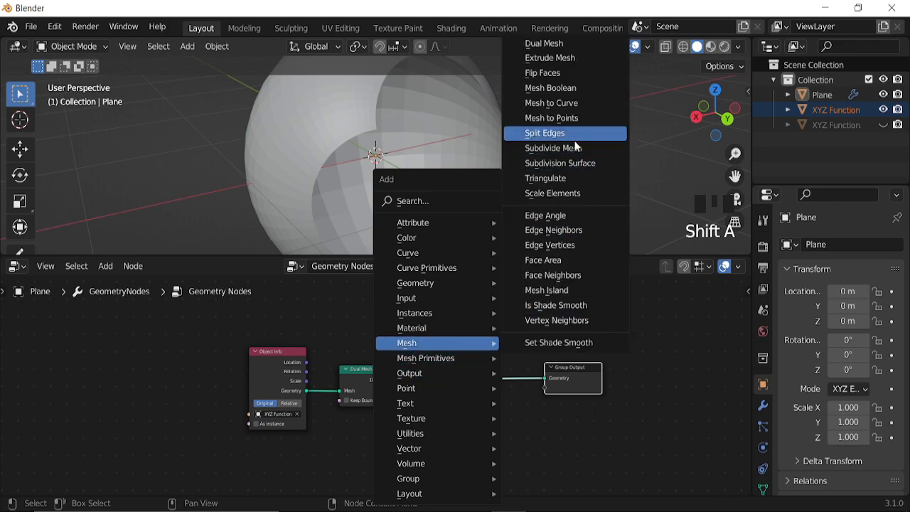
{"action": "left_click", "coordinate": [551, 57]}
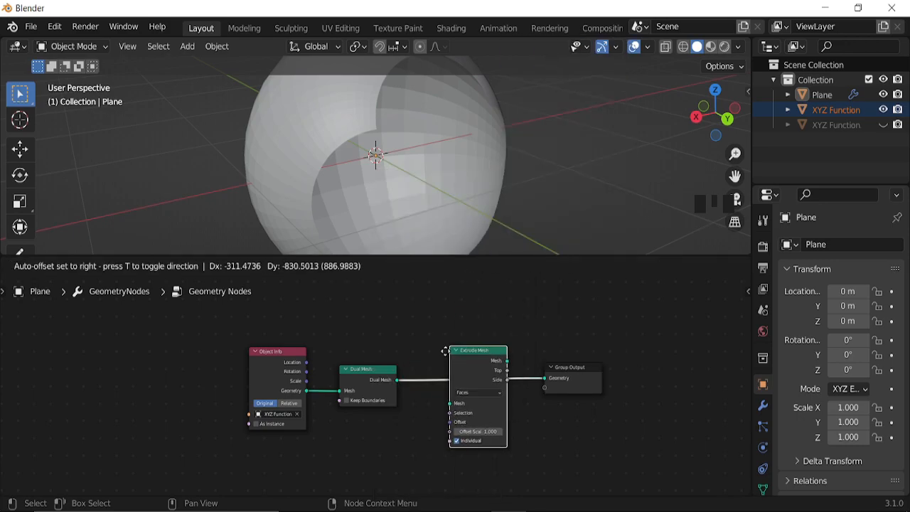
{"action": "left_click", "coordinate": [429, 346]}
Set the Extrude Mesh node's Offset Scale to 0.120
{"action": "scroll", "coordinate": [384, 177], "scroll_direction": "down", "scroll_amount": 2}
{"action": "middle_click_drag", "start_coordinate": [384, 177], "coordinate": [411, 186]}
{"action": "middle_click_drag", "start_coordinate": [399, 403], "coordinate": [492, 404]}
{"action": "scroll", "coordinate": [496, 403], "scroll_direction": "up", "scroll_amount": 6}
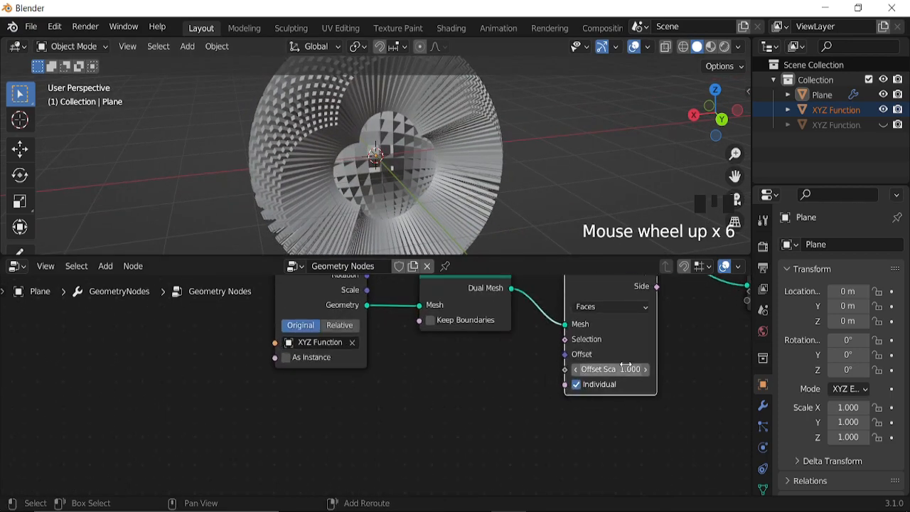
{"action": "left_click", "coordinate": [580, 369], "text": "shift"}
{"action": "left_click_drag", "start_coordinate": [579, 369], "coordinate": [516, 369], "text": "shift"}
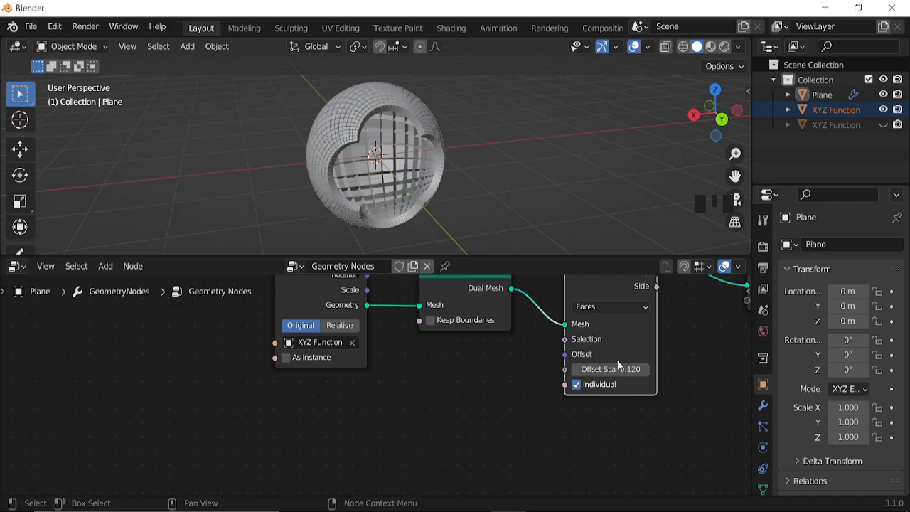
Make room before the Group Output node and insert a Scale Elements node after the Extrude Mesh node
{"action": "middle_click_drag", "start_coordinate": [435, 197], "coordinate": [395, 223]}
{"action": "middle_click_drag", "start_coordinate": [451, 369], "coordinate": [168, 422]}
{"action": "left_click", "coordinate": [501, 323]}
{"action": "left_click_drag", "start_coordinate": [501, 322], "coordinate": [631, 322]}
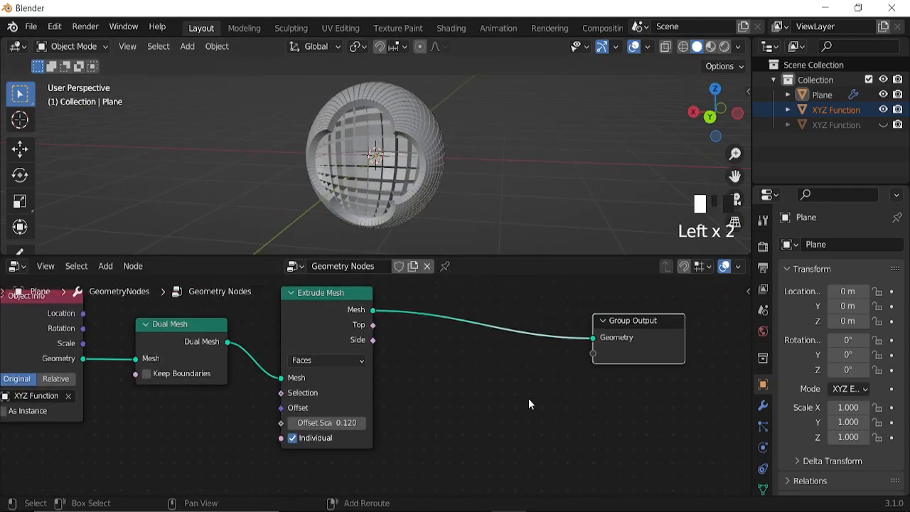
{"action": "key", "text": "shift+a"}
{"action": "mouse_move", "coordinate": [504, 350]}
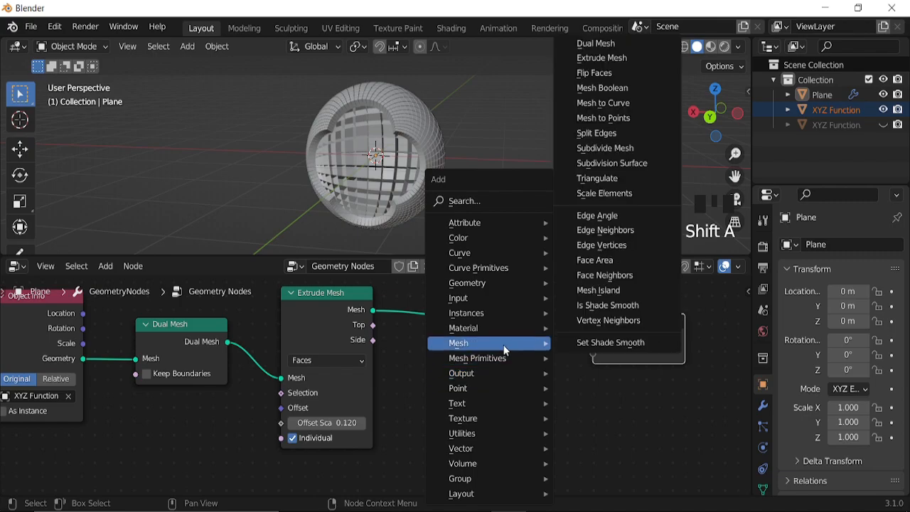
{"action": "left_click", "coordinate": [604, 193]}
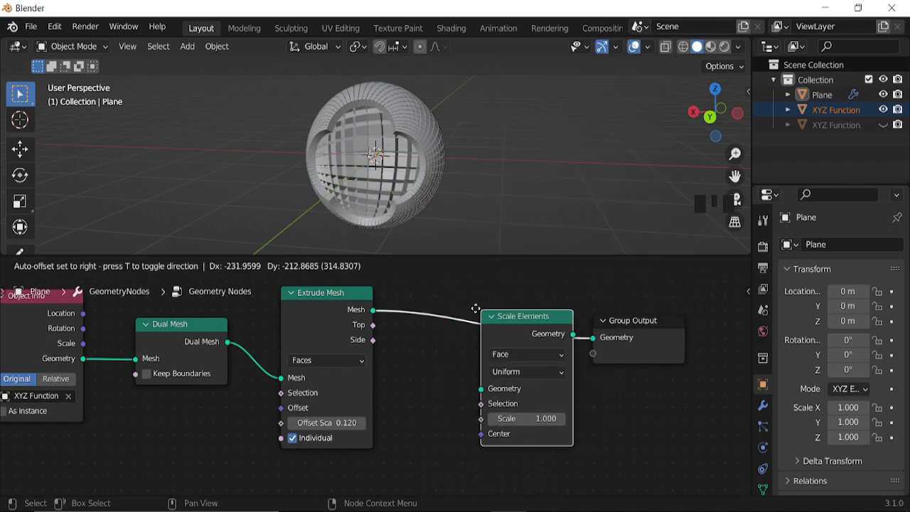
{"action": "left_click", "coordinate": [463, 310]}
Connect the Extrude Mesh node's Top output to the Scale Elements Selection input and set Scale to 0.900
{"action": "middle_click_drag", "start_coordinate": [457, 406], "coordinate": [491, 358]}
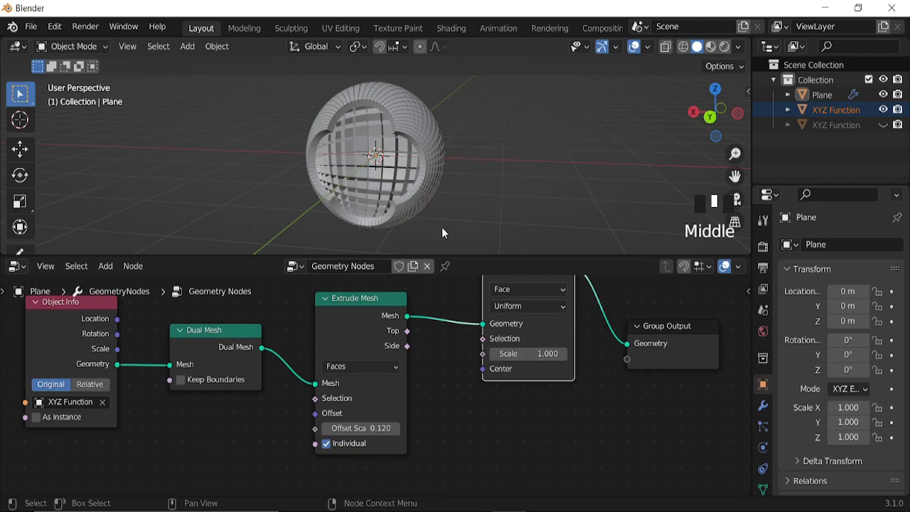
{"action": "scroll", "coordinate": [432, 198], "scroll_direction": "up", "scroll_amount": 3}
{"action": "middle_click_drag", "start_coordinate": [431, 199], "coordinate": [431, 317]}
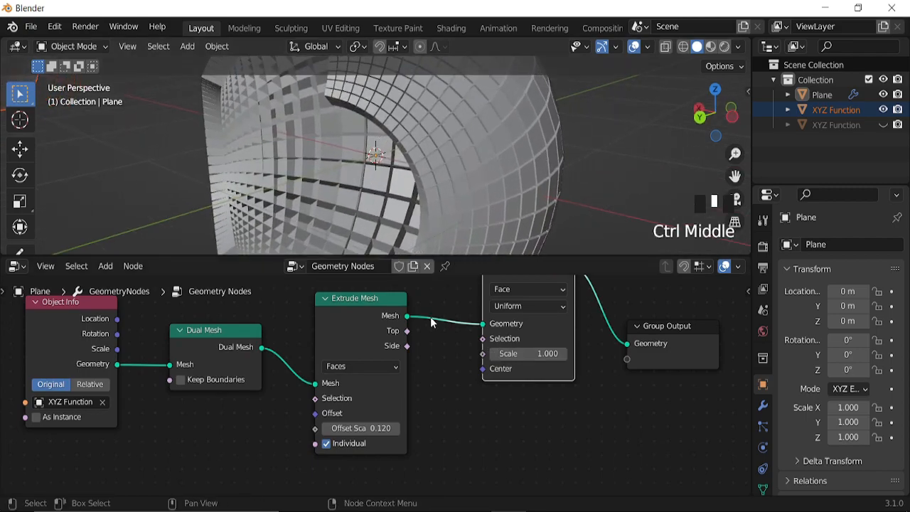
{"action": "left_click_drag", "start_coordinate": [407, 331], "coordinate": [554, 353]}
{"action": "scroll", "coordinate": [421, 155], "scroll_direction": "up", "scroll_amount": 2}
{"action": "left_click_drag", "start_coordinate": [519, 353], "coordinate": [477, 353], "text": "shift"}
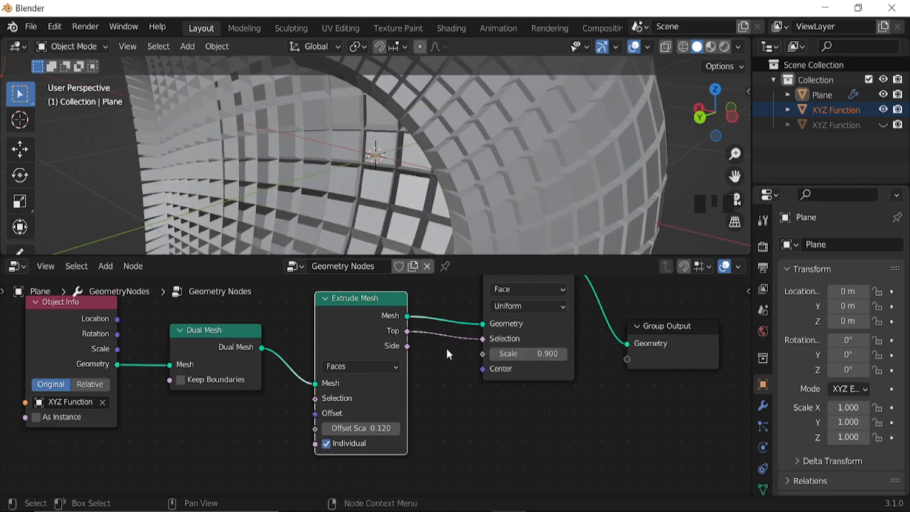
Move the Group Output node farther along and set the Scale Elements node's Scale to 1.040
{"action": "scroll", "coordinate": [446, 348], "scroll_direction": "down", "scroll_amount": 3}
{"action": "middle_click_drag", "start_coordinate": [447, 348], "coordinate": [345, 378]}
{"action": "left_click_drag", "start_coordinate": [506, 372], "coordinate": [586, 330]}
{"action": "scroll", "coordinate": [466, 187], "scroll_direction": "down", "scroll_amount": 2}
{"action": "middle_click_drag", "start_coordinate": [395, 183], "coordinate": [506, 190]}
{"action": "scroll", "coordinate": [404, 410], "scroll_direction": "up", "scroll_amount": 3}
{"action": "mouse_move", "coordinate": [415, 387]}
{"action": "left_mouse_down", "text": "shift"}
{"action": "mouse_move", "coordinate": [336, 386]}
{"action": "mouse_move", "coordinate": [438, 387]}
{"action": "mouse_move", "coordinate": [428, 386]}
{"action": "left_mouse_up", "text": "shift"}
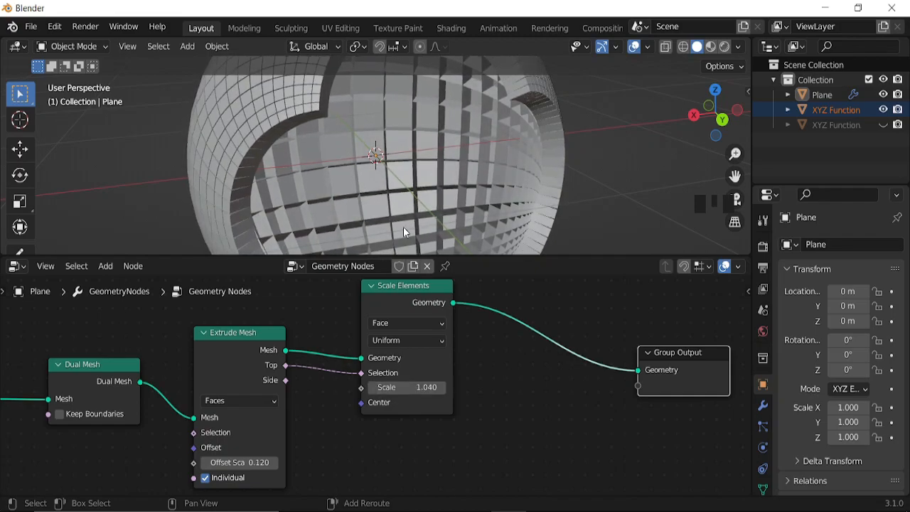
Duplicate the Extrude Mesh node and insert the copy between the Scale Elements and Group Output nodes
{"action": "scroll", "coordinate": [442, 161], "scroll_direction": "down", "scroll_amount": 2}
{"action": "middle_click_drag", "start_coordinate": [442, 161], "coordinate": [416, 174]}
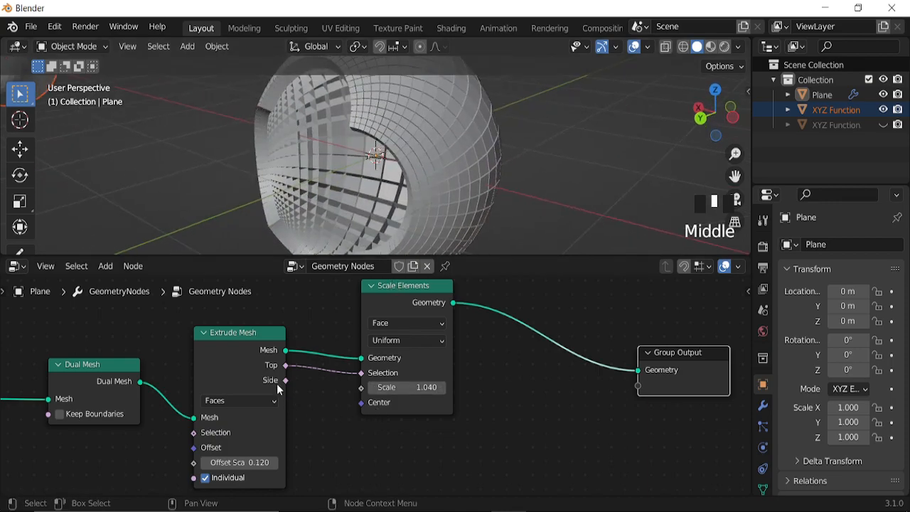
{"action": "left_click", "coordinate": [254, 349]}
{"action": "key", "text": "shift+d"}
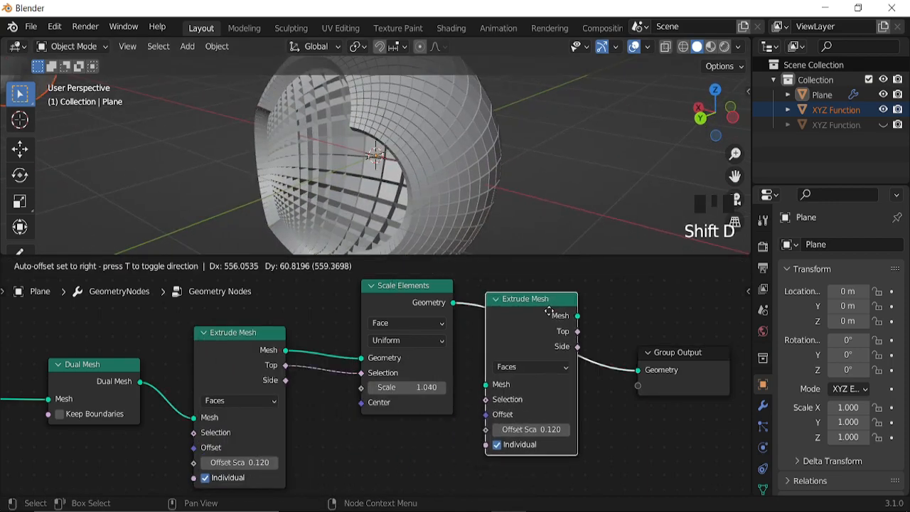
{"action": "left_click", "coordinate": [568, 303]}
{"action": "middle_click_drag", "start_coordinate": [526, 382], "coordinate": [470, 370]}
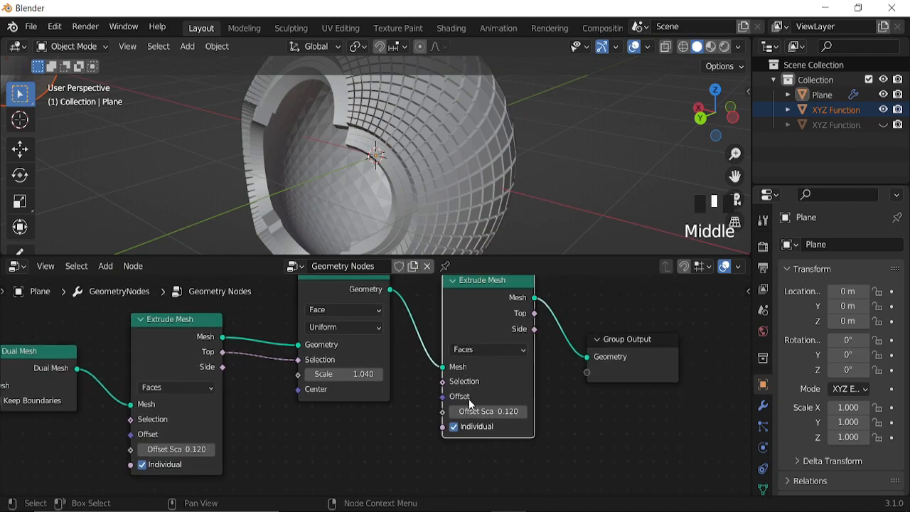
Set the second Extrude Mesh node's Offset Scale to 0.050
{"action": "scroll", "coordinate": [497, 417], "scroll_direction": "up", "scroll_amount": 3}
{"action": "left_click", "coordinate": [542, 419], "text": "shift"}
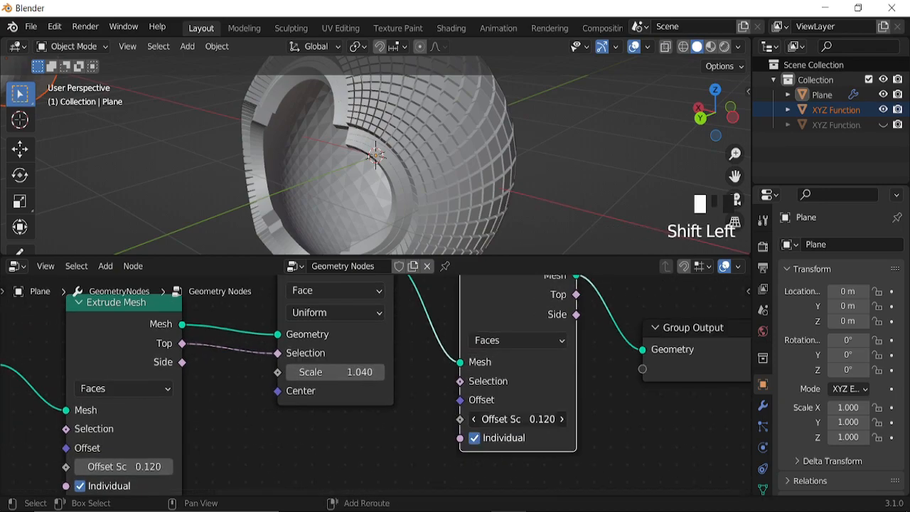
{"action": "mouse_move", "coordinate": [541, 419]}
{"action": "left_mouse_down", "text": "shift"}
{"action": "mouse_move", "coordinate": [512, 420]}
{"action": "mouse_move", "coordinate": [530, 419]}
{"action": "left_mouse_up", "text": "shift"}
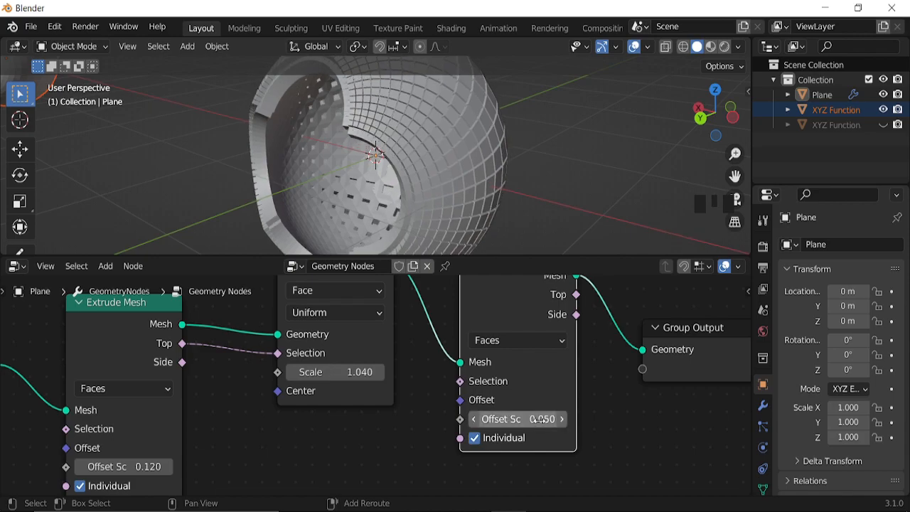
Move the Group Output node away and insert a duplicate of the Scale Elements node after the second Extrude Mesh node
{"action": "scroll", "coordinate": [397, 174], "scroll_direction": "down", "scroll_amount": 2}
{"action": "middle_click_drag", "start_coordinate": [397, 174], "coordinate": [512, 153]}
{"action": "middle_click_drag", "start_coordinate": [673, 331], "coordinate": [422, 383]}
{"action": "left_click_drag", "start_coordinate": [422, 382], "coordinate": [587, 370]}
{"action": "scroll", "coordinate": [181, 373], "scroll_direction": "down", "scroll_amount": 6}
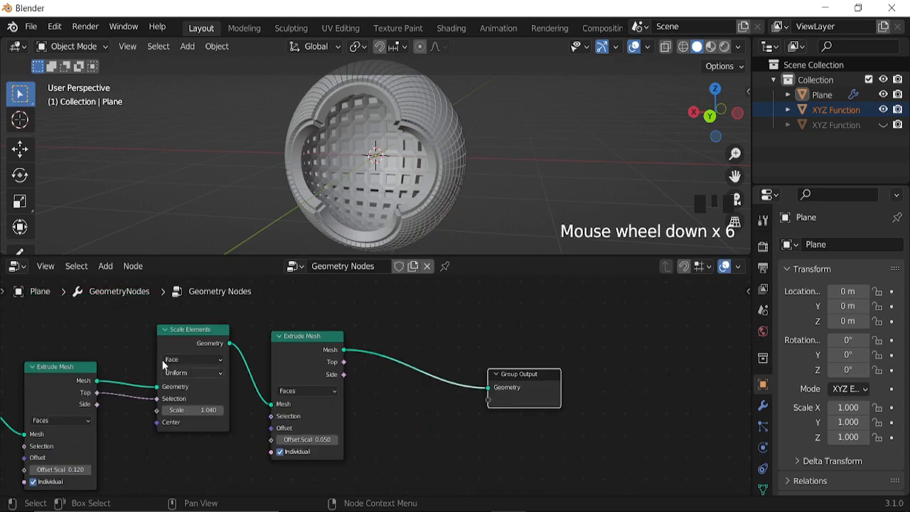
{"action": "left_click", "coordinate": [186, 337]}
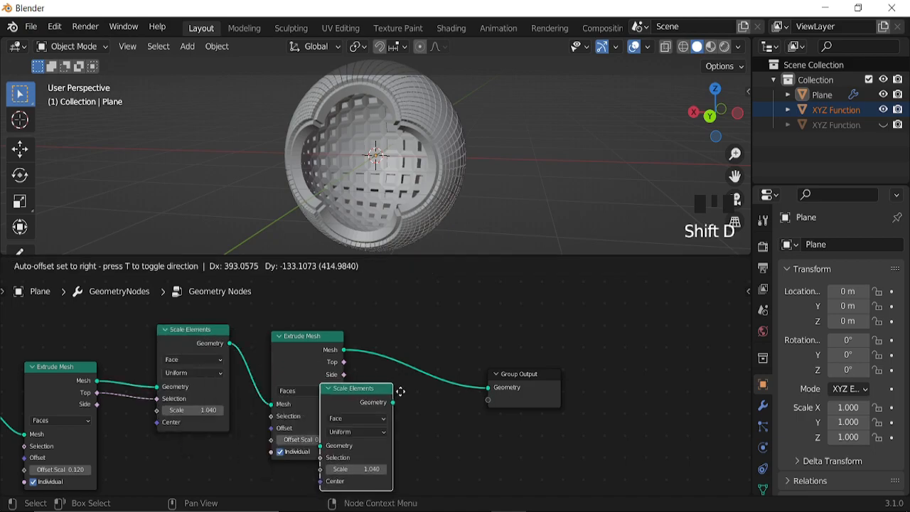
{"action": "left_click", "coordinate": [436, 359]}
Connect the second Extrude Mesh node's Top output to the second Scale Elements node's Selection input and set its Scale to 0.910
{"action": "scroll", "coordinate": [426, 178], "scroll_direction": "up", "scroll_amount": 3}
{"action": "middle_click_drag", "start_coordinate": [427, 178], "coordinate": [327, 296]}
{"action": "scroll", "coordinate": [222, 407], "scroll_direction": "up", "scroll_amount": 1}
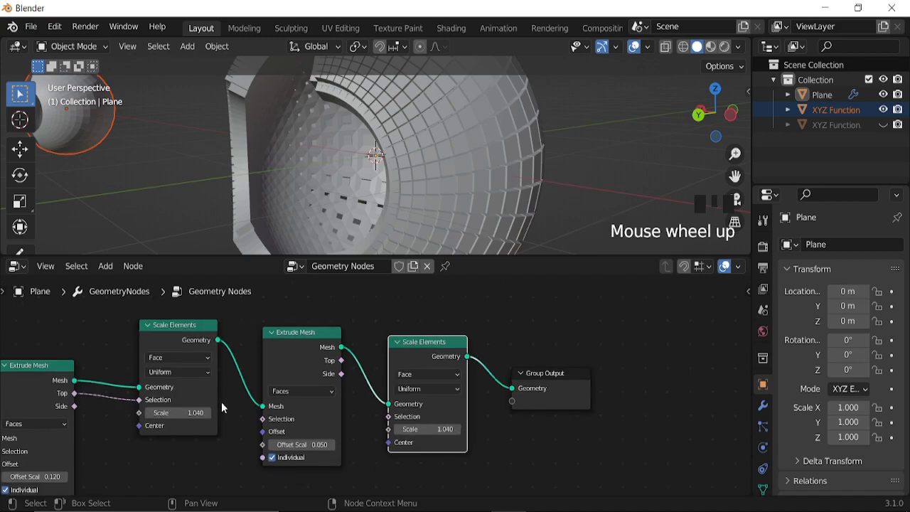
{"action": "left_click_drag", "start_coordinate": [341, 361], "coordinate": [388, 417]}
{"action": "middle_click_drag", "start_coordinate": [423, 203], "coordinate": [405, 157]}
{"action": "scroll", "coordinate": [428, 169], "scroll_direction": "up", "scroll_amount": 3}
{"action": "middle_click_drag", "start_coordinate": [427, 453], "coordinate": [461, 434]}
{"action": "scroll", "coordinate": [462, 434], "scroll_direction": "up", "scroll_amount": 2}
{"action": "left_click_drag", "start_coordinate": [471, 412], "coordinate": [446, 411], "text": "shift"}
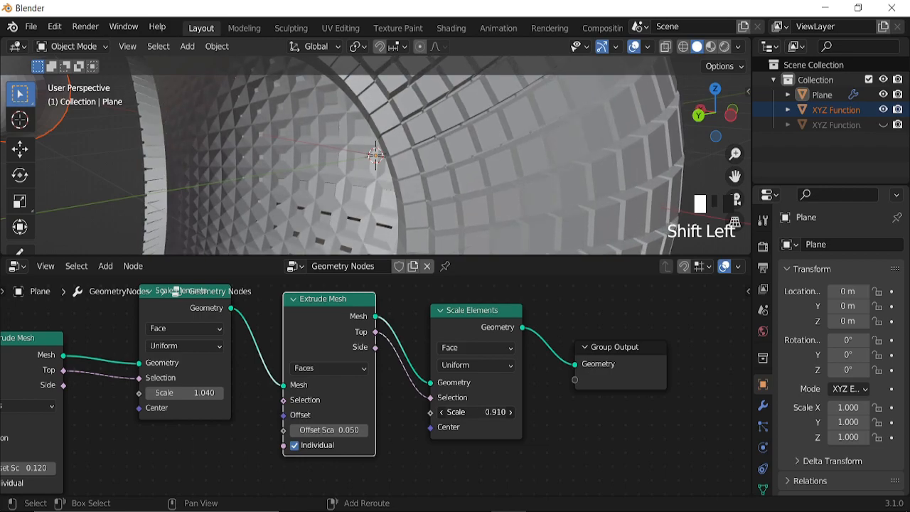
Make room before the Group Output node and insert a duplicate of the second Extrude Mesh node after the second Scale Elements node
{"action": "scroll", "coordinate": [468, 143], "scroll_direction": "down", "scroll_amount": 4}
{"action": "middle_click_drag", "start_coordinate": [468, 143], "coordinate": [506, 155]}
{"action": "scroll", "coordinate": [514, 405], "scroll_direction": "down", "scroll_amount": 3}
{"action": "middle_click_drag", "start_coordinate": [514, 404], "coordinate": [438, 411]}
{"action": "left_click", "coordinate": [461, 390]}
{"action": "left_click_drag", "start_coordinate": [462, 391], "coordinate": [535, 379]}
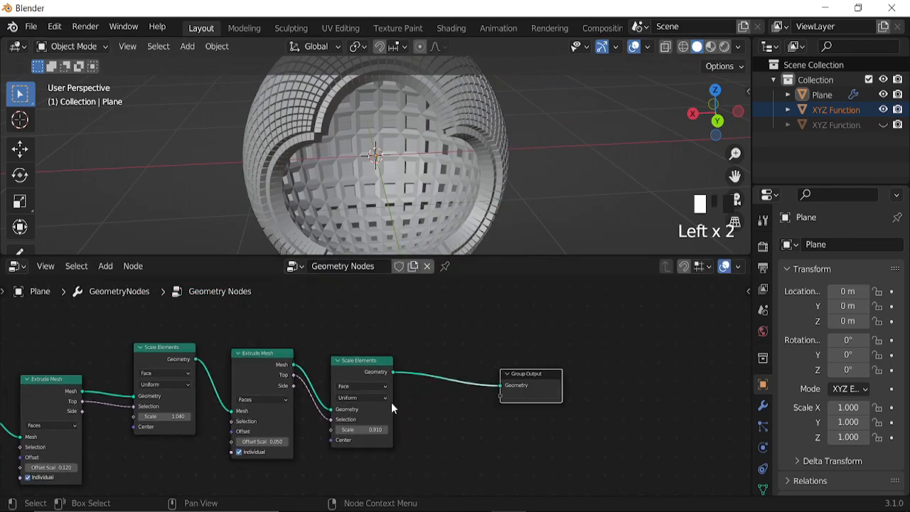
{"action": "scroll", "coordinate": [233, 348], "scroll_direction": "up", "scroll_amount": 3}
{"action": "left_click", "coordinate": [233, 347]}
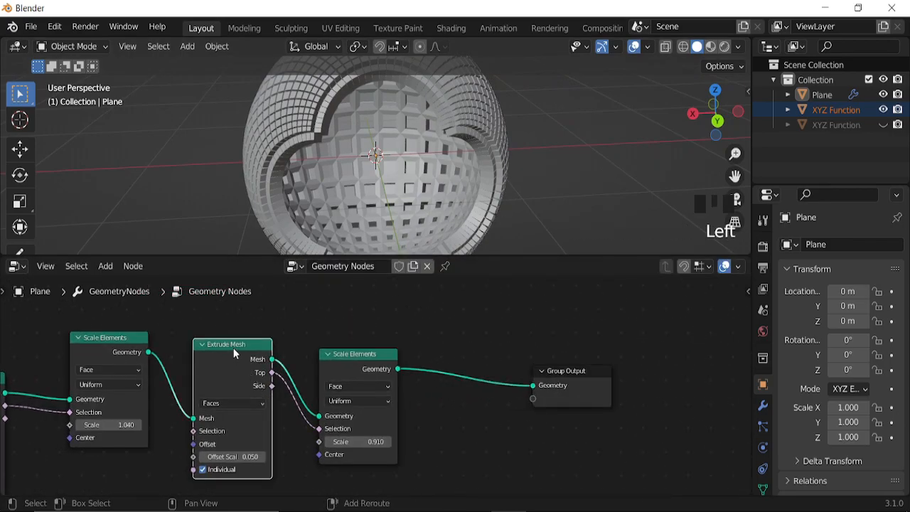
{"action": "key", "text": "shift+d"}
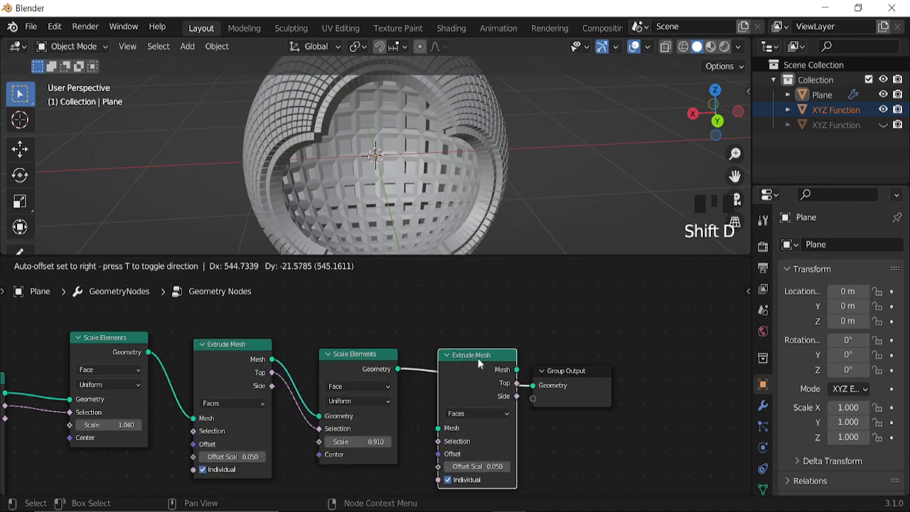
{"action": "left_click", "coordinate": [481, 358]}
Unhide the hidden XYZ Function object and show the scene in front orthographic view
{"action": "middle_click_drag", "start_coordinate": [472, 167], "coordinate": [510, 133]}
{"action": "scroll", "coordinate": [413, 174], "scroll_direction": "down", "scroll_amount": 2}
{"action": "mouse_move", "coordinate": [413, 174]}
{"action": "middle_mouse_down"}
{"action": "mouse_move", "coordinate": [539, 178]}
{"action": "mouse_move", "coordinate": [420, 161]}
{"action": "mouse_move", "coordinate": [409, 174]}
{"action": "middle_mouse_up"}
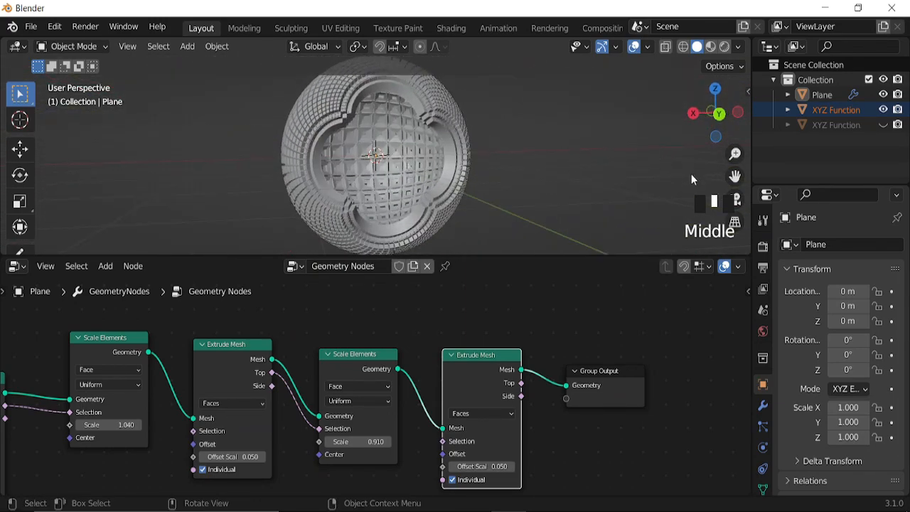
{"action": "left_click", "coordinate": [883, 125]}
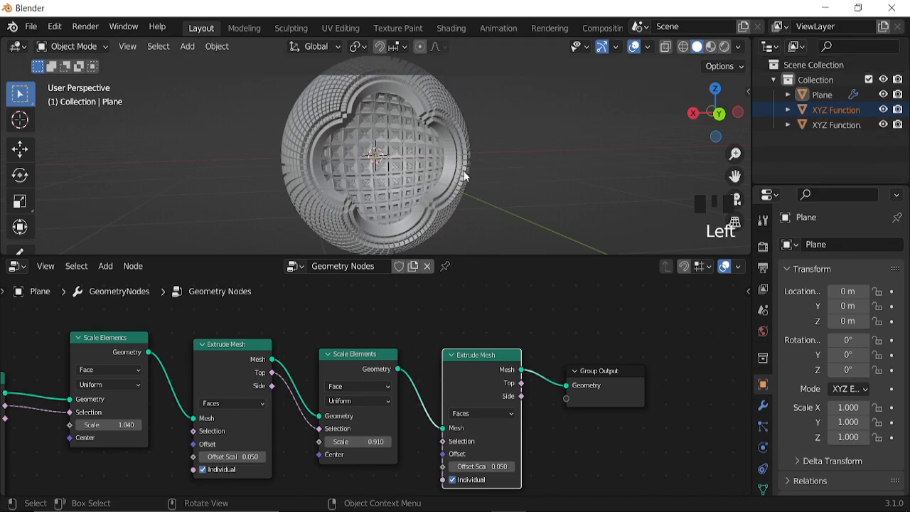
{"action": "middle_click_drag", "start_coordinate": [478, 172], "coordinate": [479, 184]}
{"action": "scroll", "coordinate": [391, 190], "scroll_direction": "down", "scroll_amount": 10}
{"action": "middle_click_drag", "start_coordinate": [345, 176], "coordinate": [294, 187]}
{"action": "key", "text": "KP_3"}
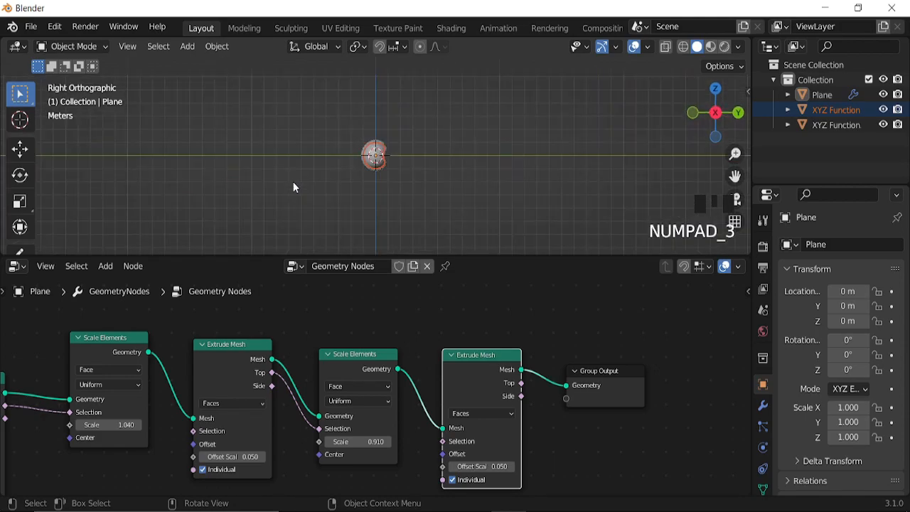
{"action": "key", "text": "KP_1"}
{"action": "scroll", "coordinate": [436, 196], "scroll_direction": "up", "scroll_amount": 4}
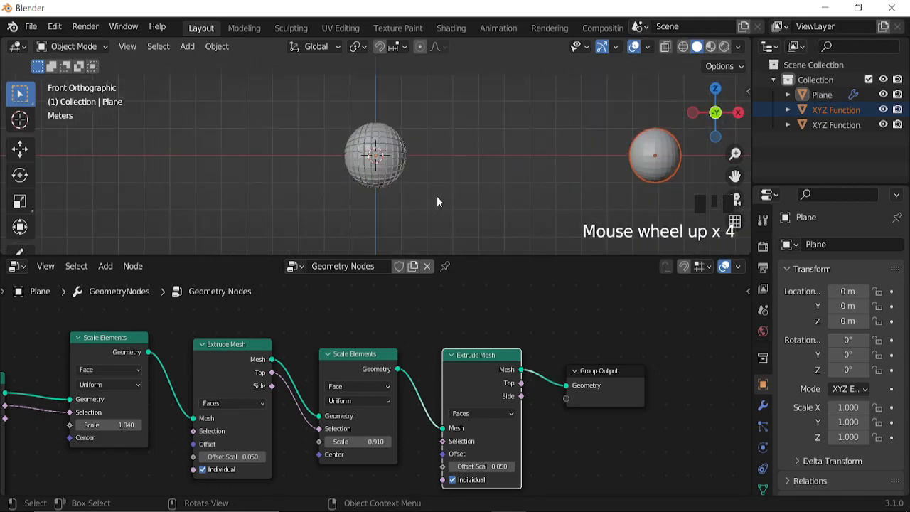
{"action": "key", "text": "ctrl+KP_1"}
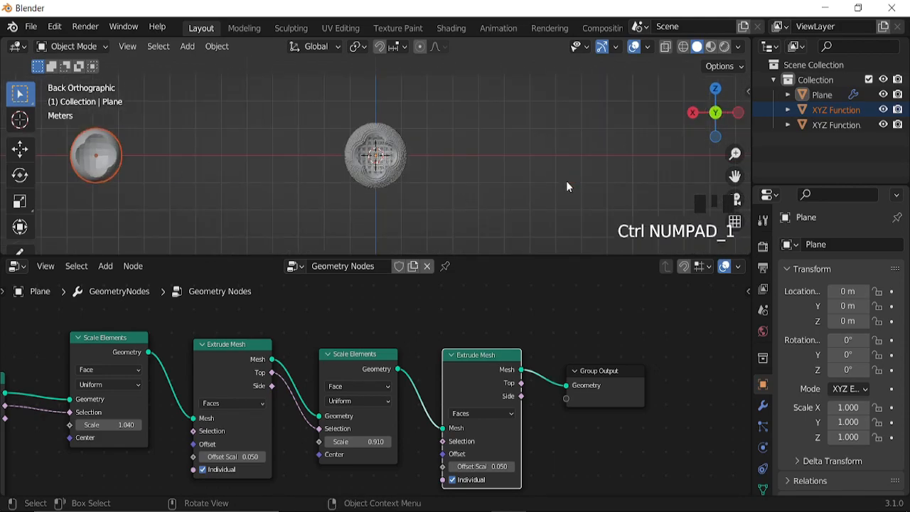
{"action": "key", "text": "g"}
{"action": "key", "text": "x"}
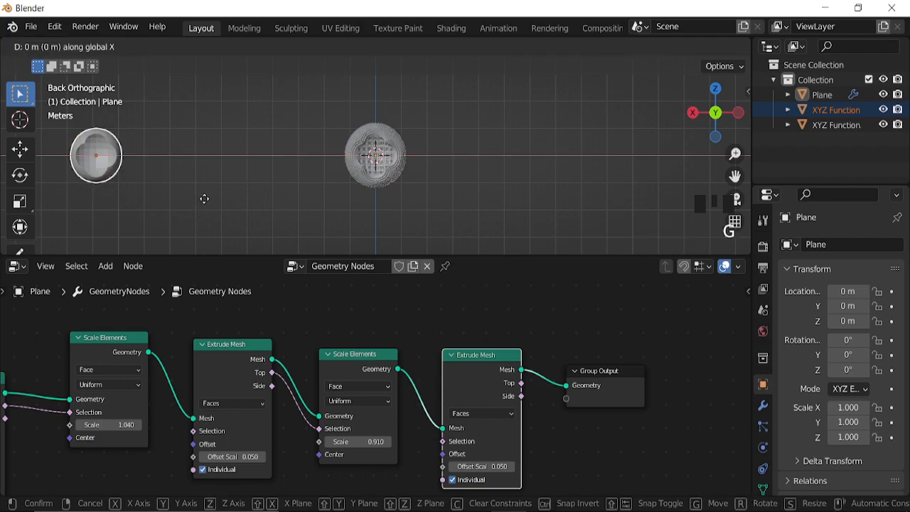
{"action": "right_click", "coordinate": [256, 210]}
Rotate the XYZ Function.001 sphere at the origin 180° about the global X axis, hiding the tiled Plane object only during the rotation
{"action": "left_click", "coordinate": [831, 126]}
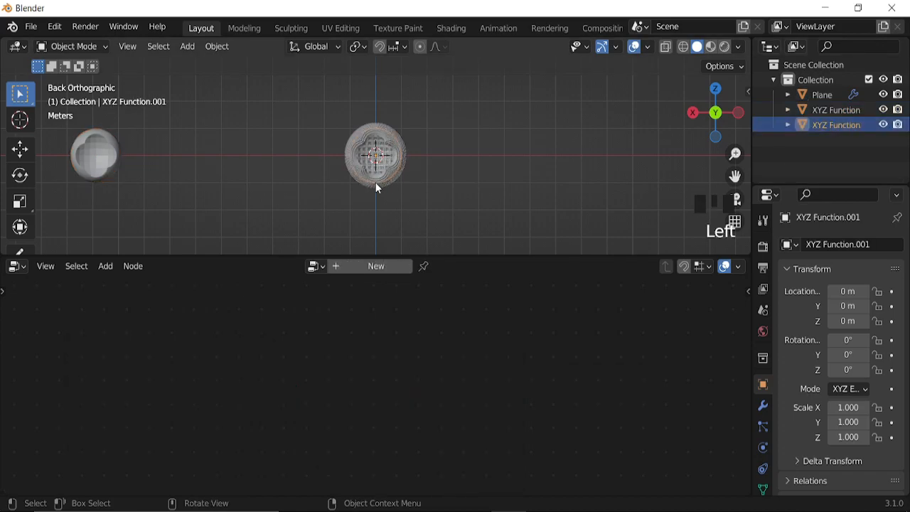
{"action": "middle_click_drag", "start_coordinate": [361, 178], "coordinate": [639, 173]}
{"action": "left_click", "coordinate": [883, 109]}
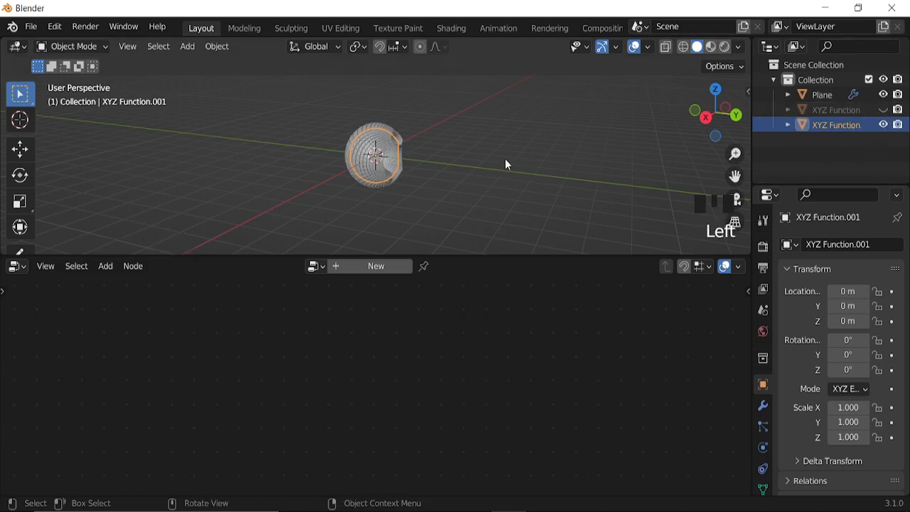
{"action": "left_click", "coordinate": [882, 109]}
{"action": "left_click", "coordinate": [882, 94]}
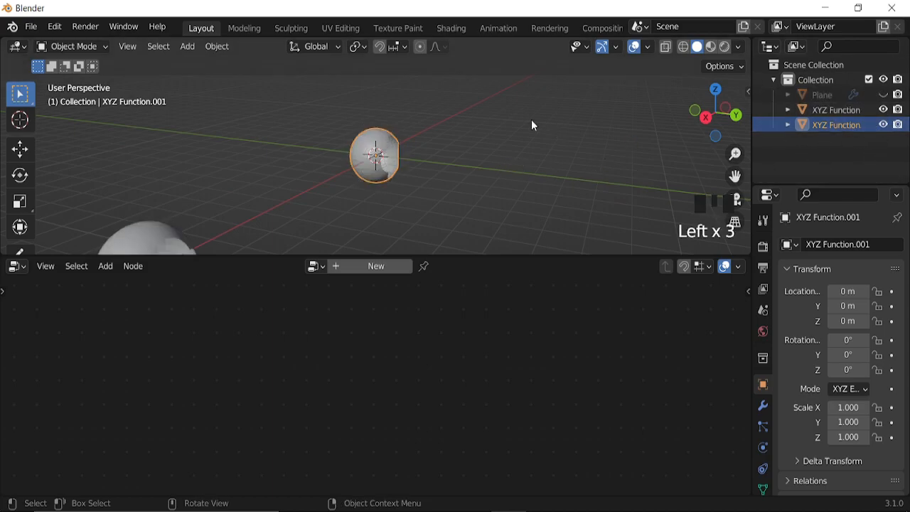
{"action": "key", "text": "r"}
{"action": "key", "text": "x"}
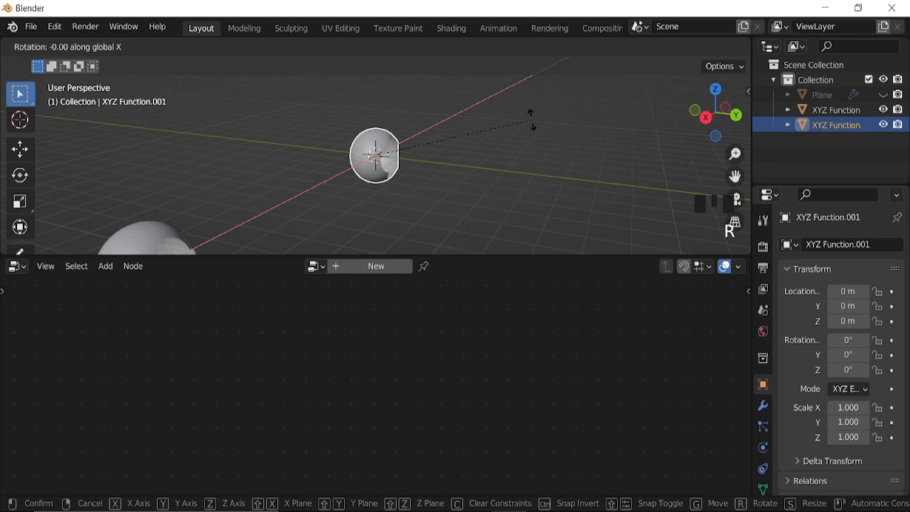
{"action": "key", "text": "Return"}
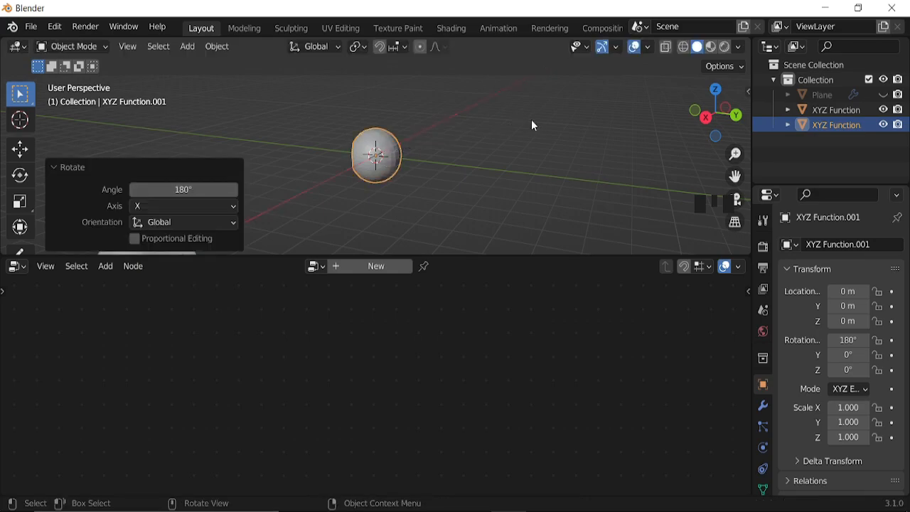
{"action": "left_click", "coordinate": [883, 95]}
Scale the XYZ Function.001 sphere up to about 1.042 inside the tiled shell and shade it smooth
{"action": "middle_click_drag", "start_coordinate": [484, 186], "coordinate": [453, 183]}
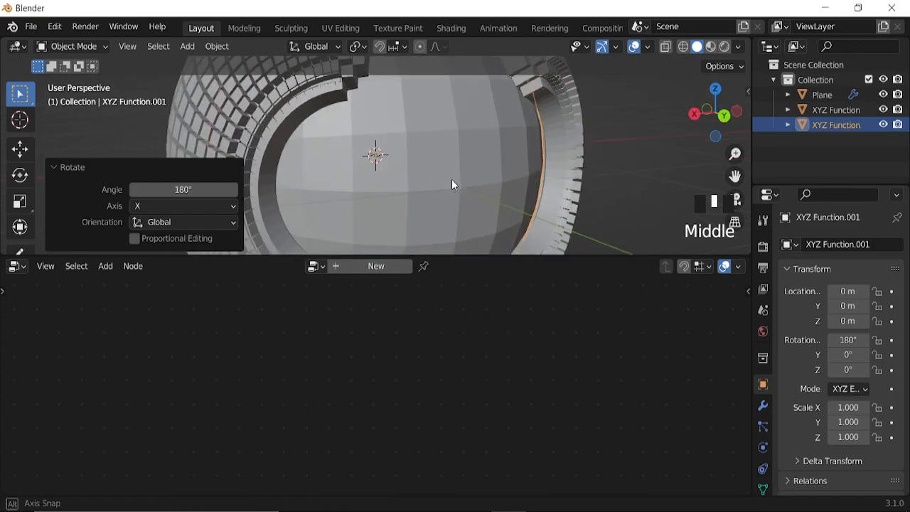
{"action": "scroll", "coordinate": [447, 180], "scroll_direction": "down", "scroll_amount": 2}
{"action": "scroll", "coordinate": [447, 180], "scroll_direction": "down", "scroll_amount": 1}
{"action": "key", "text": "s"}
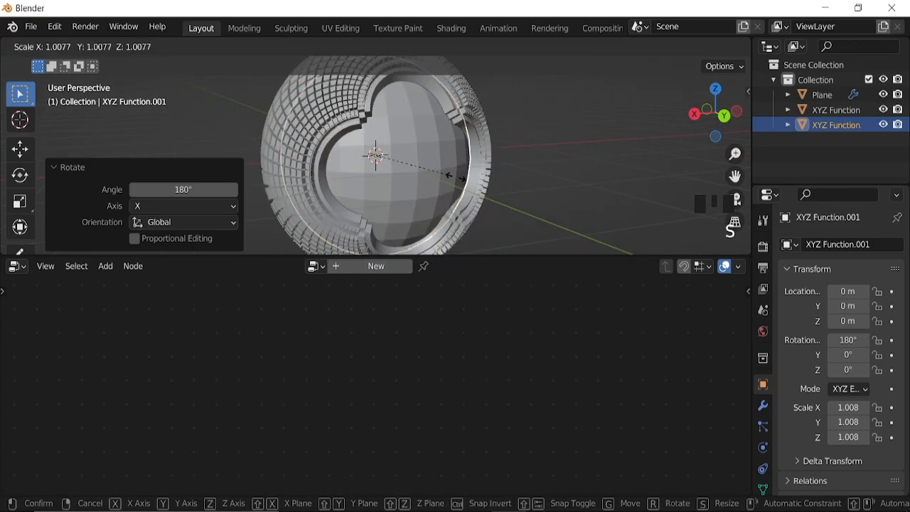
{"action": "left_click", "coordinate": [476, 179]}
{"action": "right_click", "coordinate": [500, 151]}
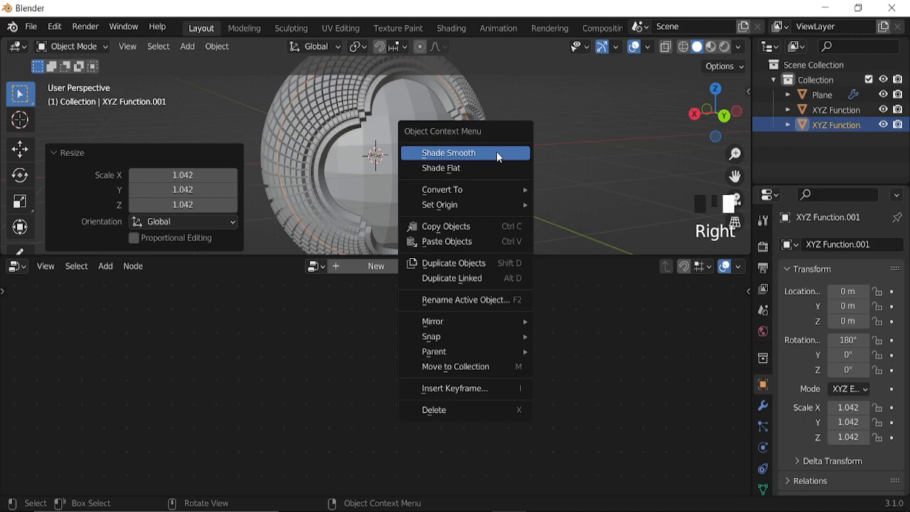
{"action": "left_click", "coordinate": [494, 151]}
Add a mesh plane at the origin and scale it up by about 4.723
{"action": "middle_click_drag", "start_coordinate": [397, 151], "coordinate": [446, 166]}
{"action": "scroll", "coordinate": [446, 163], "scroll_direction": "down", "scroll_amount": 1}
{"action": "scroll", "coordinate": [439, 170], "scroll_direction": "down", "scroll_amount": 1}
{"action": "middle_click_drag", "start_coordinate": [423, 195], "coordinate": [426, 195]}
{"action": "key", "text": "shift+a"}
{"action": "mouse_move", "coordinate": [428, 198]}
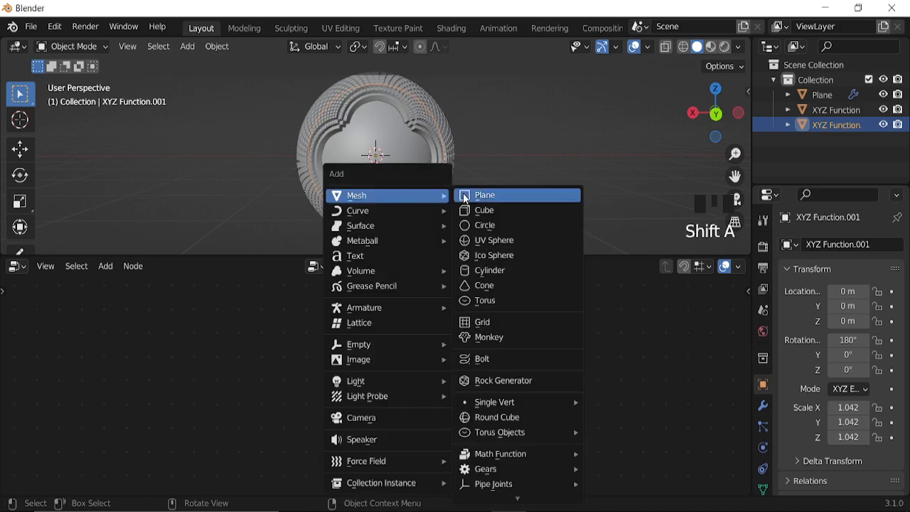
{"action": "left_click", "coordinate": [517, 198]}
{"action": "scroll", "coordinate": [436, 174], "scroll_direction": "down", "scroll_amount": 4}
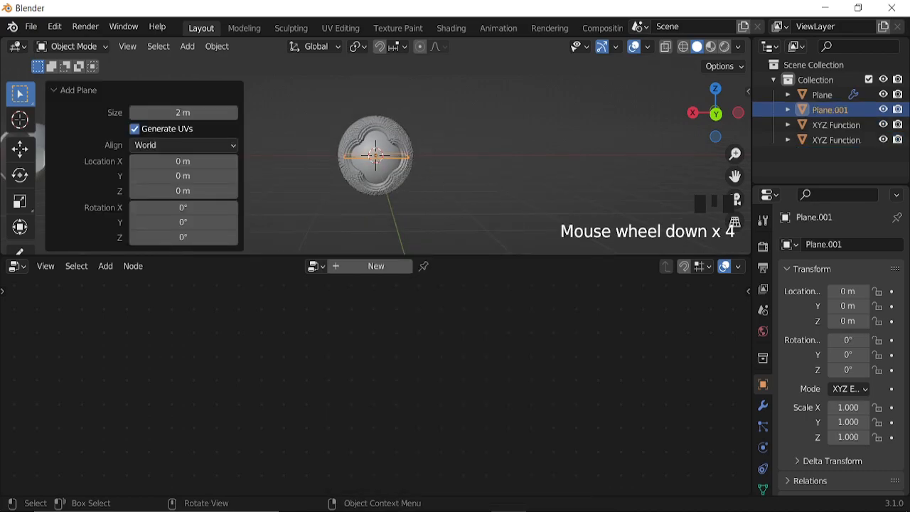
{"action": "key", "text": "s"}
{"action": "left_click", "coordinate": [671, 203]}
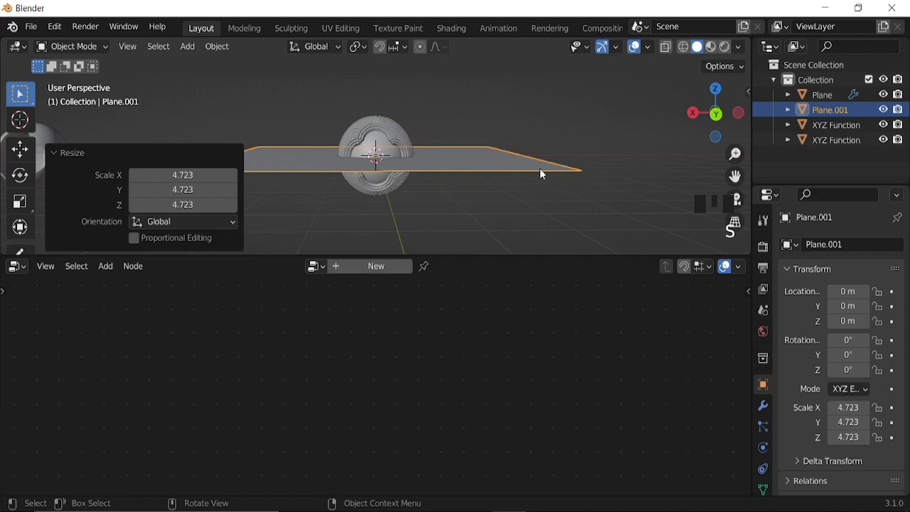
Move the new plane about 1.204 m down along Z to sit beneath the sphere and enlarge it to a scale of about 28.05
{"action": "key", "text": "KP_3"}
{"action": "key", "text": "g"}
{"action": "key", "text": "z"}
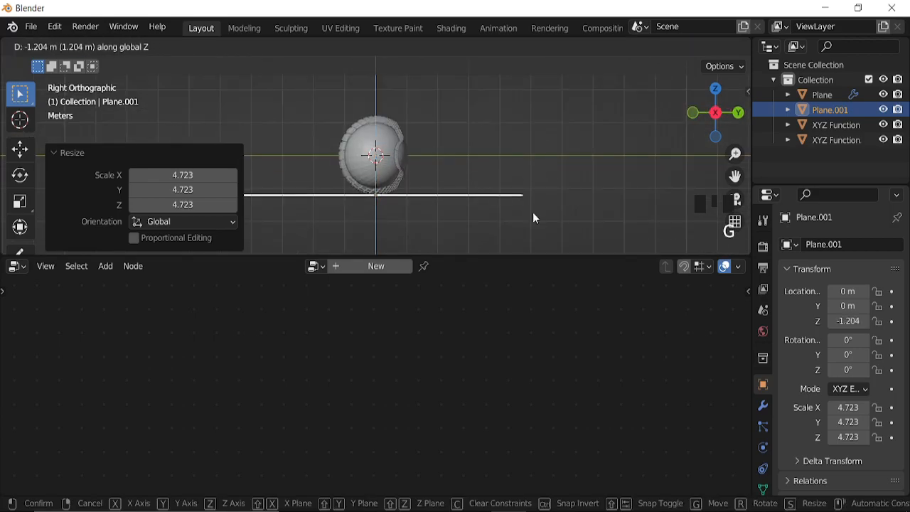
{"action": "left_click", "coordinate": [533, 218]}
{"action": "scroll", "coordinate": [512, 199], "scroll_direction": "down", "scroll_amount": 1}
{"action": "middle_click_drag", "start_coordinate": [499, 188], "coordinate": [416, 181]}
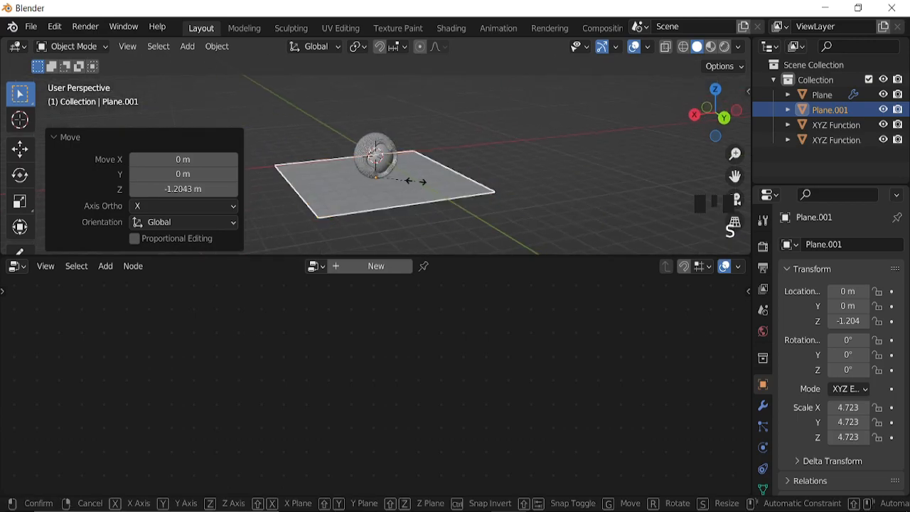
{"action": "key", "text": "s"}
{"action": "left_click", "coordinate": [614, 176]}
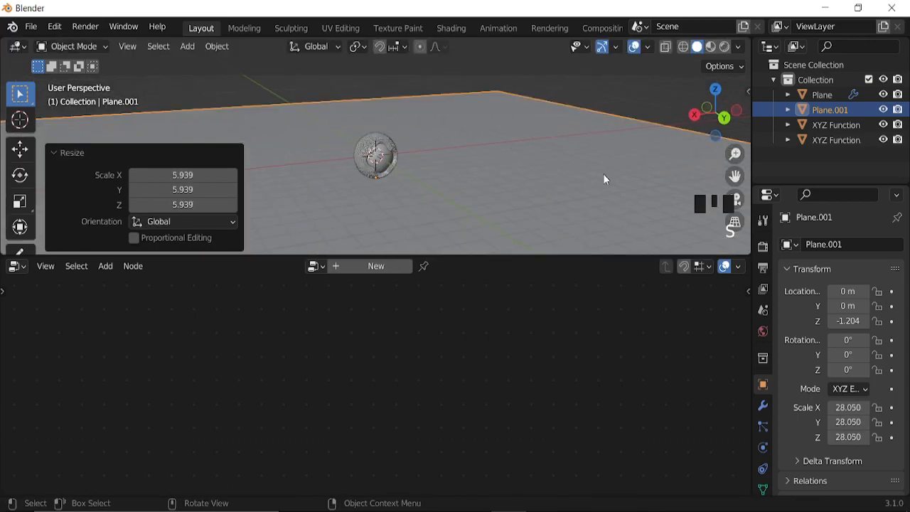
Extrude the floor plane's back edge about 20.81 m up along Z to form a backdrop wall, and return to Object Mode
{"action": "scroll", "coordinate": [481, 192], "scroll_direction": "down", "scroll_amount": 3}
{"action": "key", "text": "Tab"}
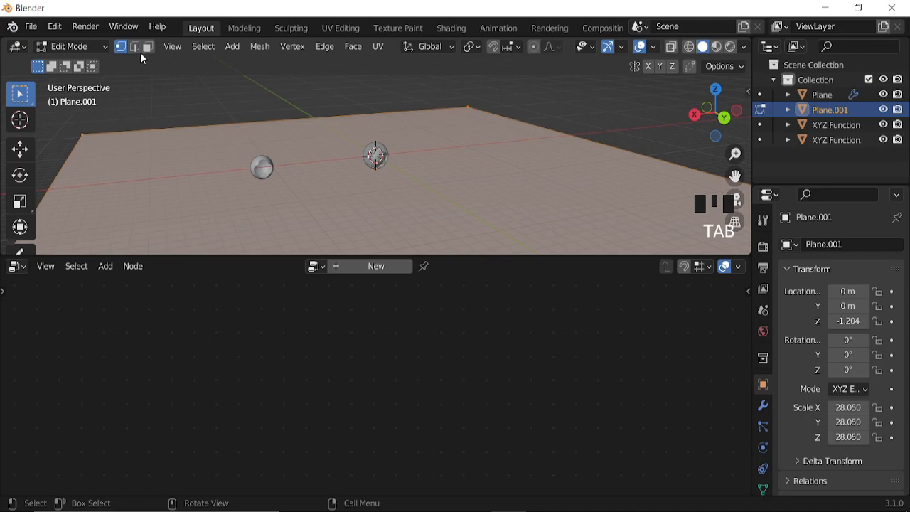
{"action": "left_click", "coordinate": [290, 124]}
{"action": "scroll", "coordinate": [374, 157], "scroll_direction": "down", "scroll_amount": 3}
{"action": "key", "text": "e"}
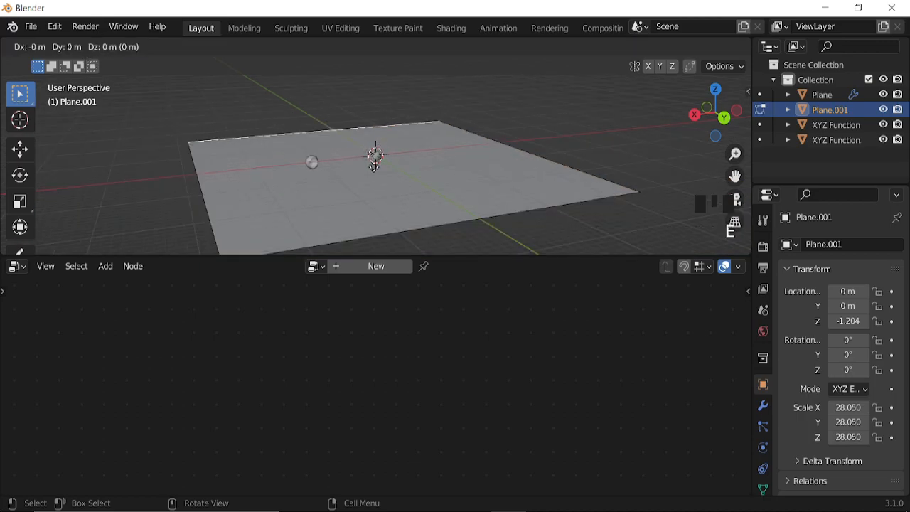
{"action": "key", "text": "z"}
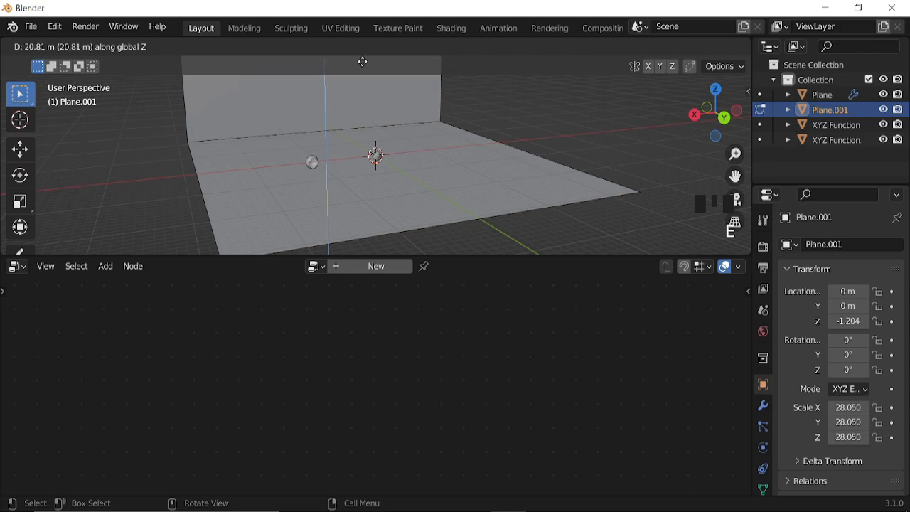
{"action": "left_click", "coordinate": [363, 62]}
{"action": "scroll", "coordinate": [442, 164], "scroll_direction": "down", "scroll_amount": 4}
{"action": "key", "text": "Tab"}
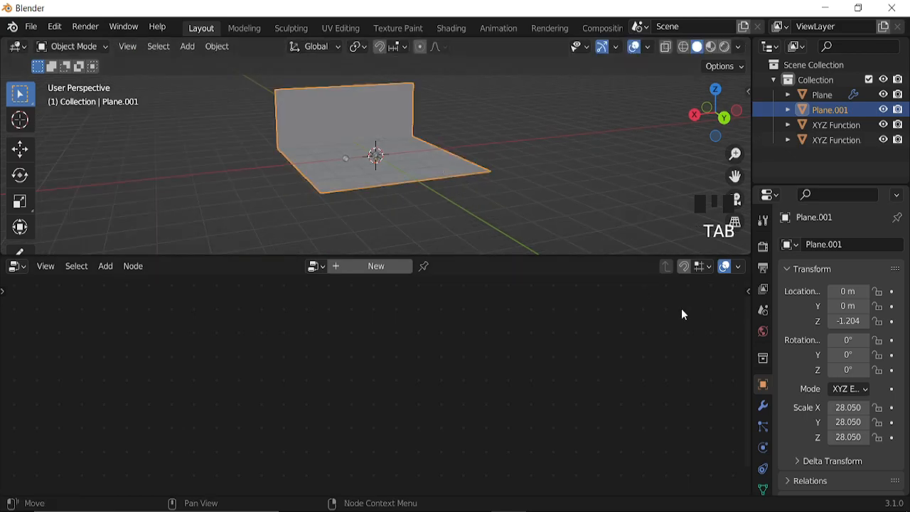
Add a Bevel modifier to the backdrop with an amount of about 0.529 m and 11 segments
{"action": "left_click", "coordinate": [765, 409]}
{"action": "left_click", "coordinate": [795, 247]}
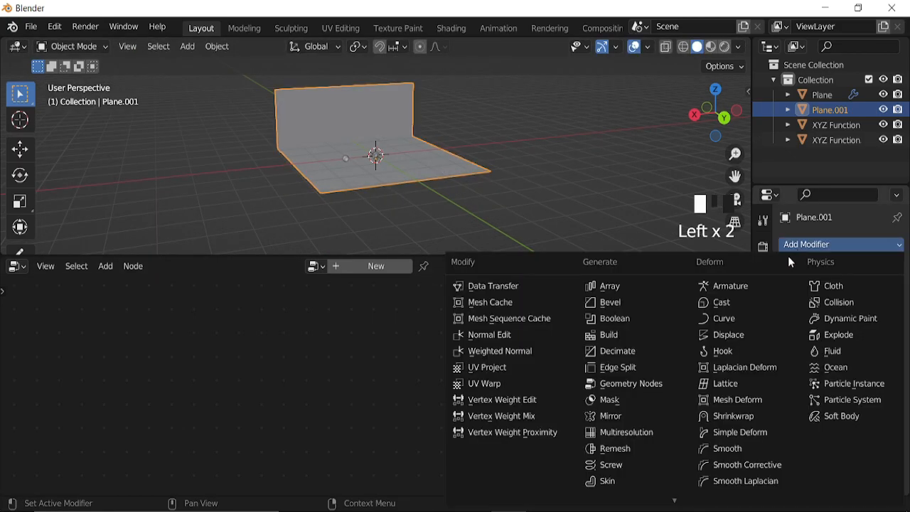
{"action": "left_click", "coordinate": [639, 305]}
{"action": "scroll", "coordinate": [375, 166], "scroll_direction": "up", "scroll_amount": 4}
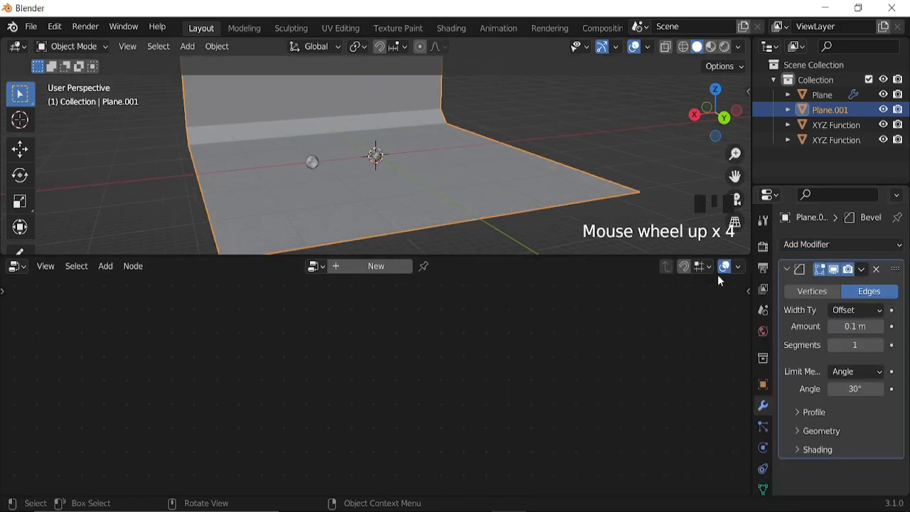
{"action": "left_click_drag", "start_coordinate": [865, 326], "coordinate": [878, 334], "text": "shift"}
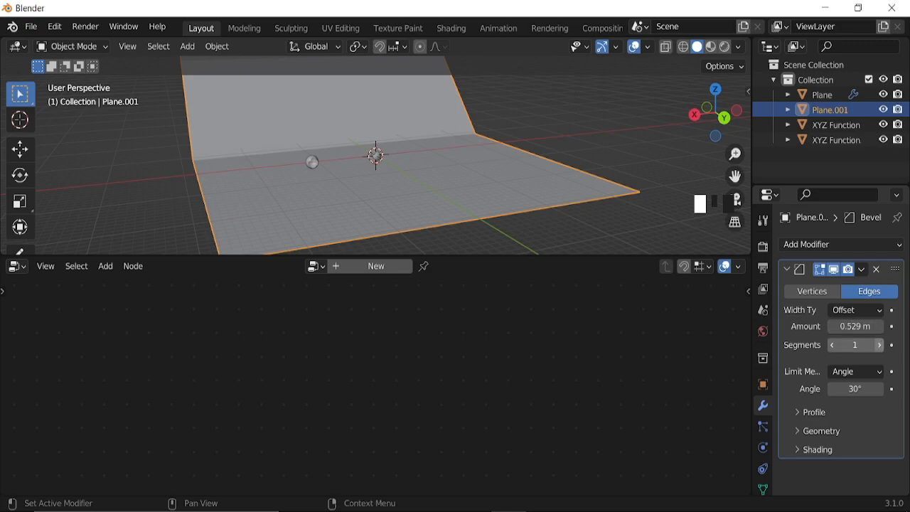
{"action": "left_click", "coordinate": [882, 346]}
{"action": "left_click", "coordinate": [881, 345]}
{"action": "left_click", "coordinate": [881, 346]}
{"action": "left_click", "coordinate": [881, 346]}
{"action": "left_click", "coordinate": [881, 346]}
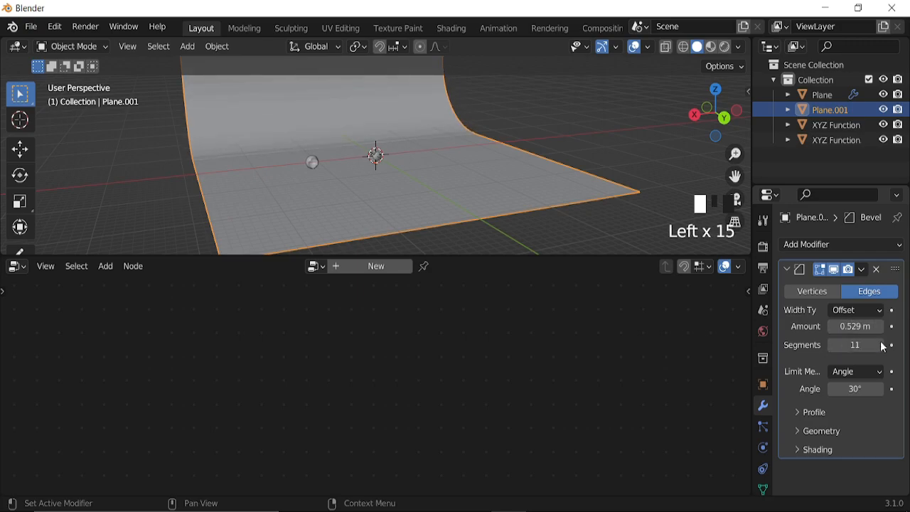
{"action": "right_click", "coordinate": [453, 158]}
Add a camera and align it to a view that frames the tiled sphere in front of the backdrop
{"action": "scroll", "coordinate": [436, 181], "scroll_direction": "up", "scroll_amount": 9}
{"action": "middle_click_drag", "start_coordinate": [436, 183], "coordinate": [443, 183]}
{"action": "scroll", "coordinate": [439, 185], "scroll_direction": "down", "scroll_amount": 6}
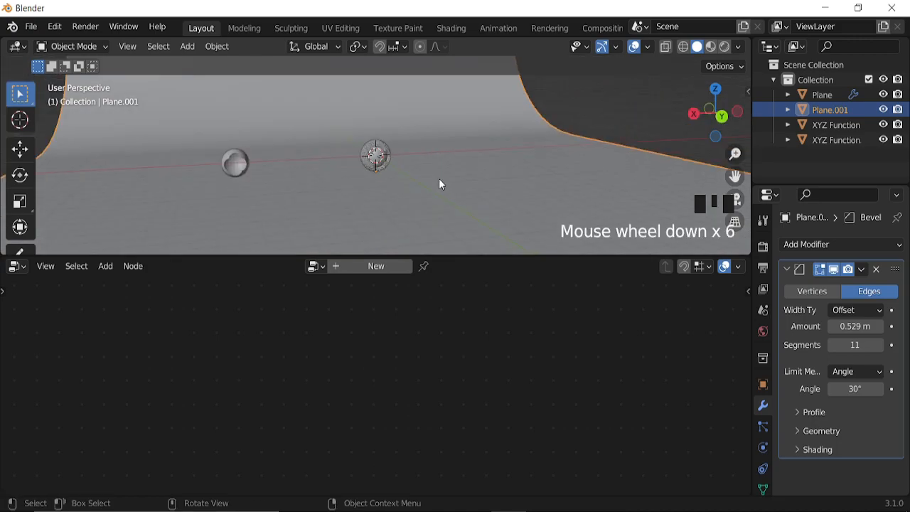
{"action": "key", "text": "shift+a"}
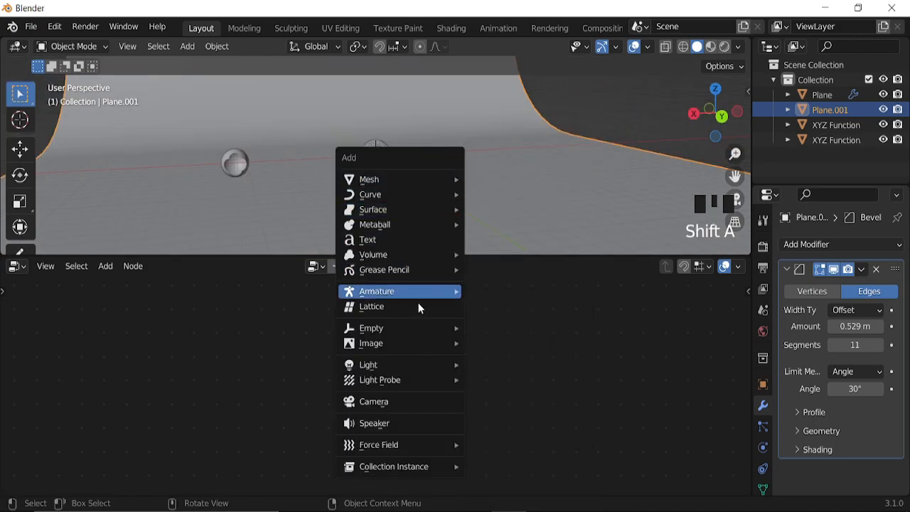
{"action": "left_click", "coordinate": [408, 399]}
{"action": "scroll", "coordinate": [387, 178], "scroll_direction": "up", "scroll_amount": 8}
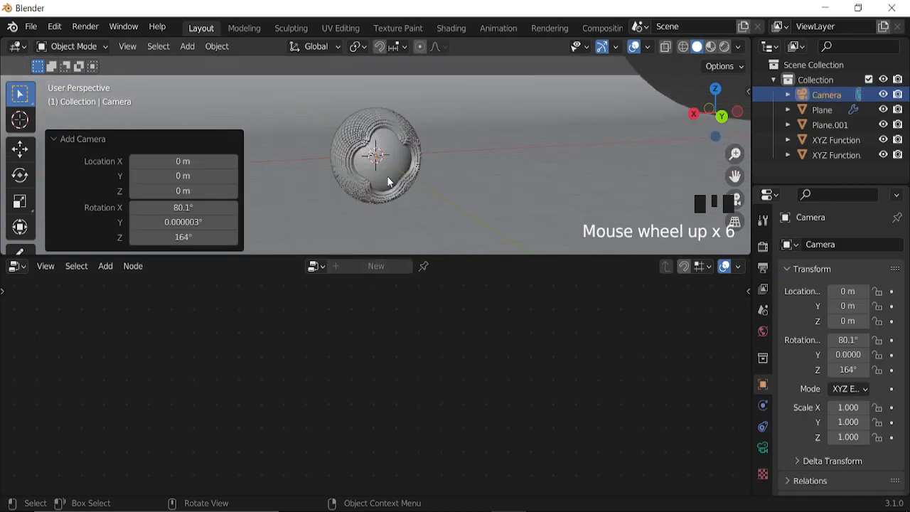
{"action": "key", "text": "ctrl+alt+KP_0"}
{"action": "scroll", "coordinate": [387, 179], "scroll_direction": "down", "scroll_amount": 5}
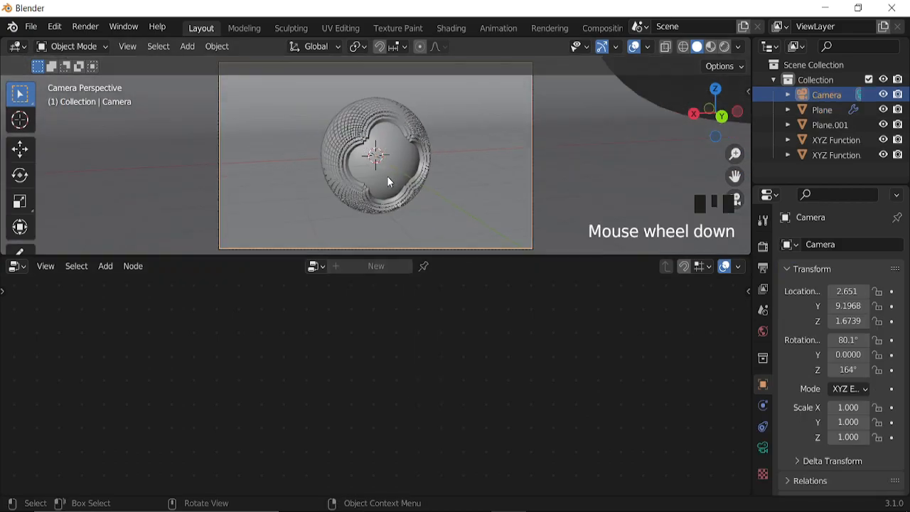
{"action": "scroll", "coordinate": [387, 181], "scroll_direction": "up", "scroll_amount": 5}
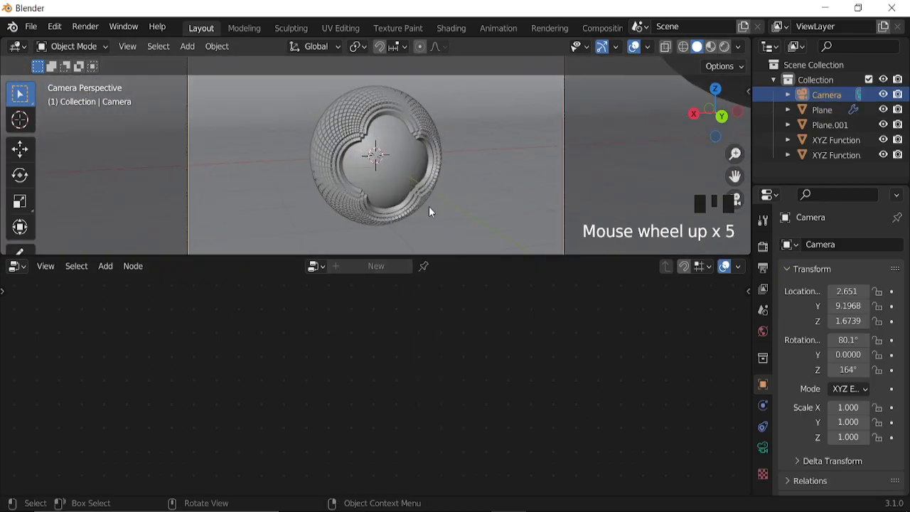
Insert a Set Material node between the tiled sphere's last Extrude Mesh node and Group Output, and assign the material named Material
{"action": "left_click", "coordinate": [418, 128]}
{"action": "middle_click_drag", "start_coordinate": [511, 407], "coordinate": [424, 386]}
{"action": "left_click", "coordinate": [430, 373]}
{"action": "left_click_drag", "start_coordinate": [429, 372], "coordinate": [578, 368]}
{"action": "key", "text": "shift+a"}
{"action": "mouse_move", "coordinate": [445, 324]}
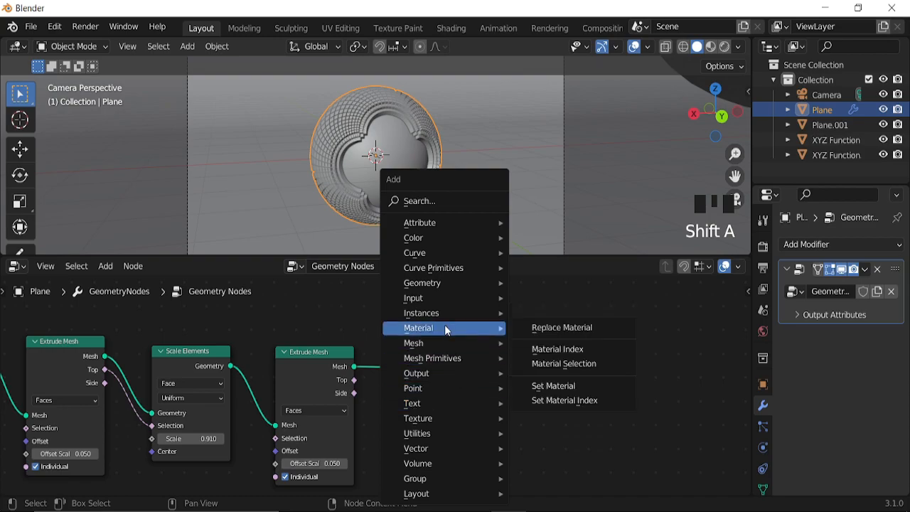
{"action": "left_click", "coordinate": [555, 394]}
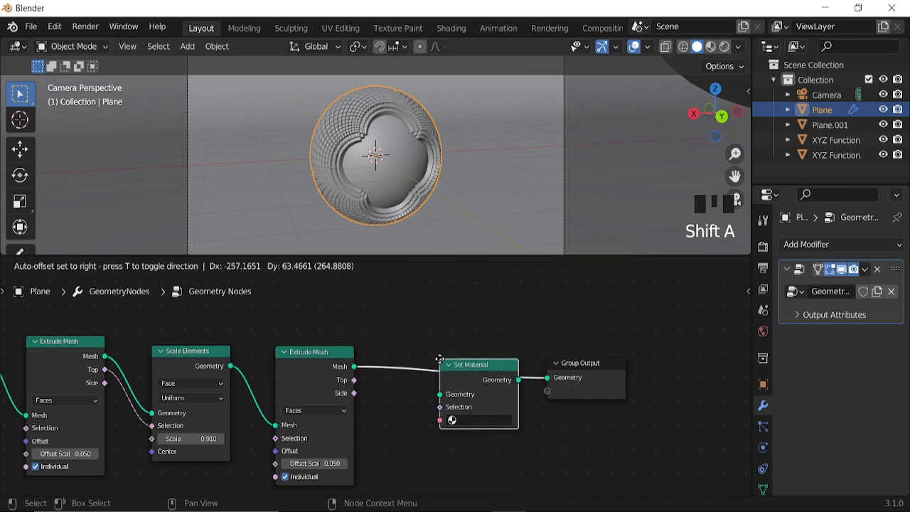
{"action": "left_click", "coordinate": [482, 421]}
{"action": "left_click", "coordinate": [477, 420]}
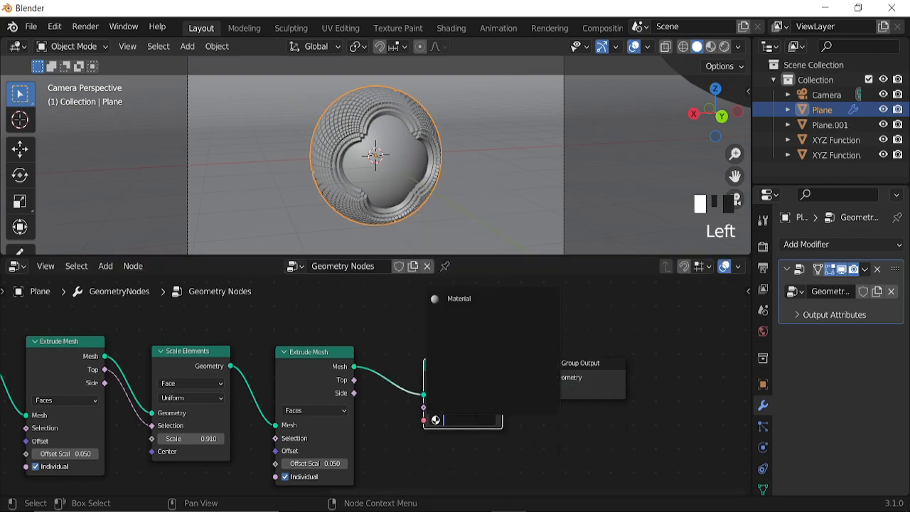
{"action": "left_click", "coordinate": [466, 299]}
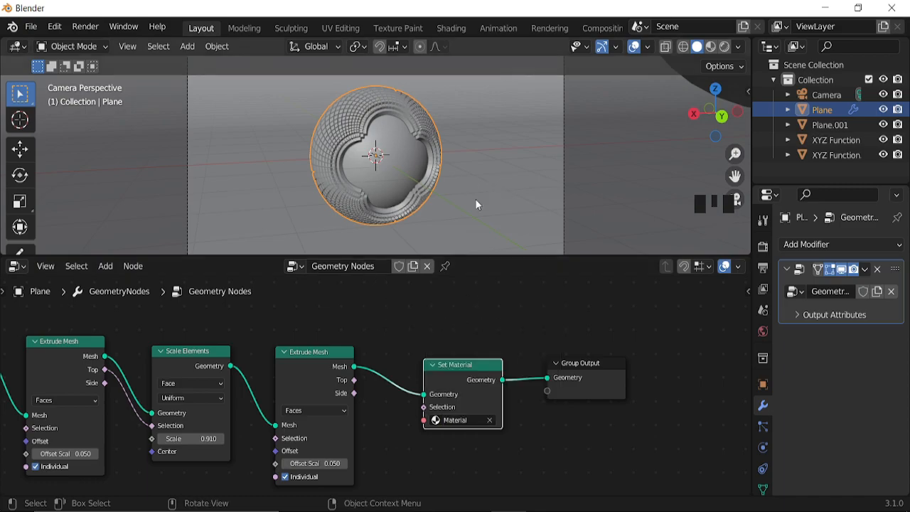
Add an Area light and raise it about 4.06 m along Z above the tiled sphere
{"action": "scroll", "coordinate": [395, 207], "scroll_direction": "down", "scroll_amount": 2}
{"action": "key", "text": "shift+a"}
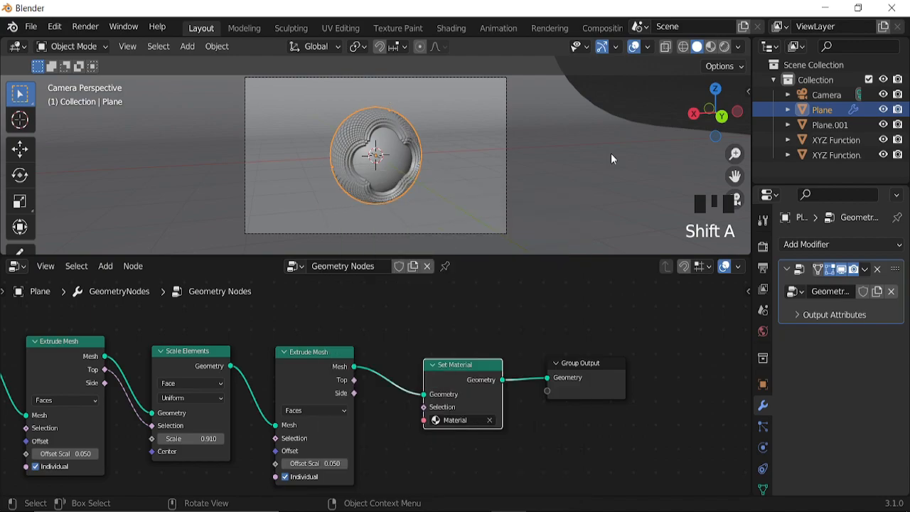
{"action": "middle_click_drag", "start_coordinate": [644, 160], "coordinate": [464, 177]}
{"action": "scroll", "coordinate": [451, 172], "scroll_direction": "down", "scroll_amount": 3}
{"action": "scroll", "coordinate": [448, 166], "scroll_direction": "down", "scroll_amount": 2}
{"action": "key", "text": "shift+a"}
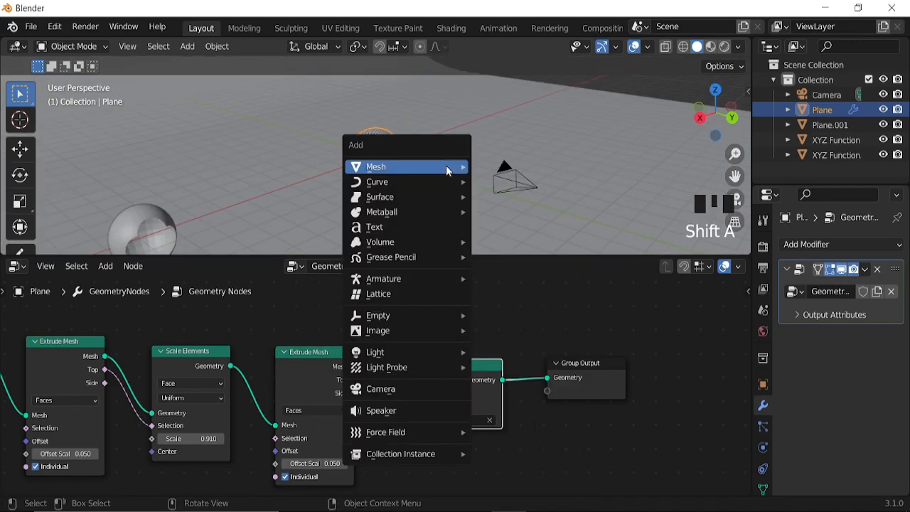
{"action": "mouse_move", "coordinate": [416, 351]}
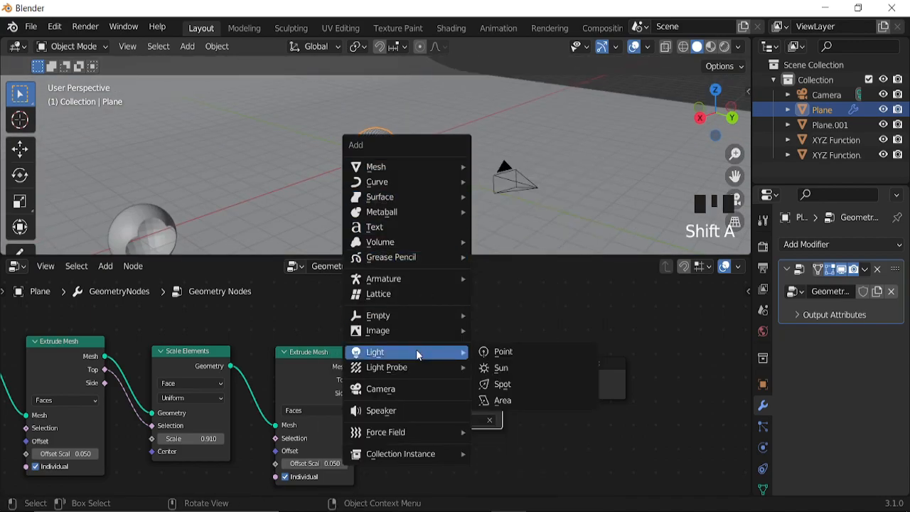
{"action": "left_click", "coordinate": [498, 400]}
{"action": "middle_click_drag", "start_coordinate": [474, 217], "coordinate": [437, 207]}
{"action": "key", "text": "g"}
{"action": "key", "text": "z"}
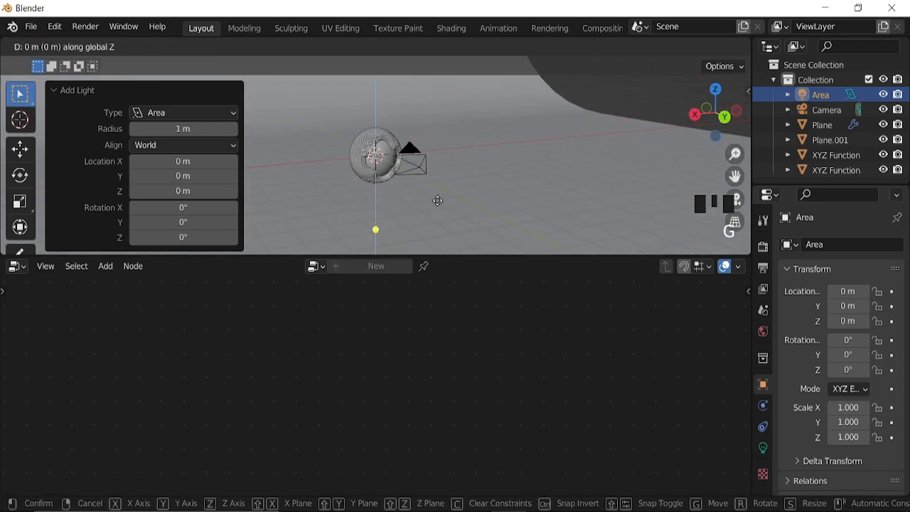
{"action": "left_click", "coordinate": [420, 106]}
{"action": "scroll", "coordinate": [410, 120], "scroll_direction": "down", "scroll_amount": 1}
{"action": "middle_click_drag", "start_coordinate": [410, 120], "coordinate": [455, 171]}
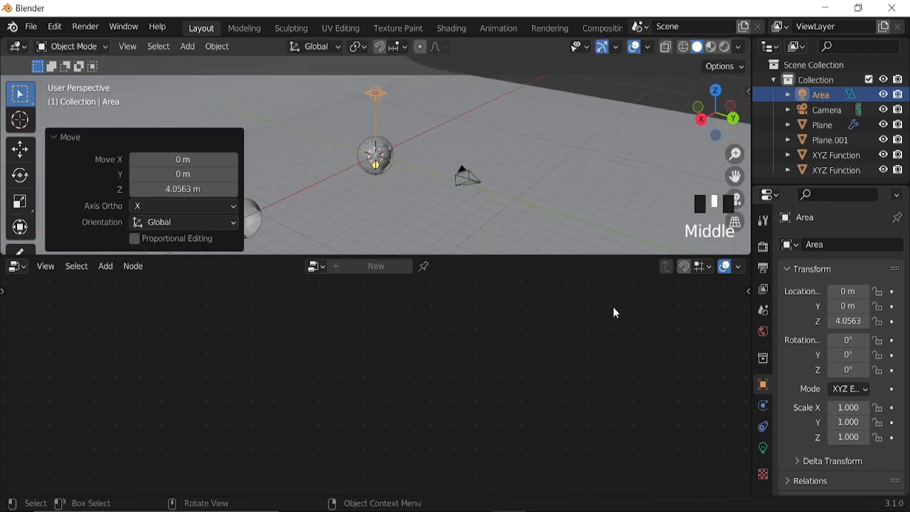
Set the area light's shape to Disk with a size of about 4.57 m
{"action": "left_click", "coordinate": [762, 448]}
{"action": "scroll", "coordinate": [387, 189], "scroll_direction": "up", "scroll_amount": 4}
{"action": "middle_click_drag", "start_coordinate": [388, 189], "coordinate": [503, 217]}
{"action": "left_click", "coordinate": [872, 422]}
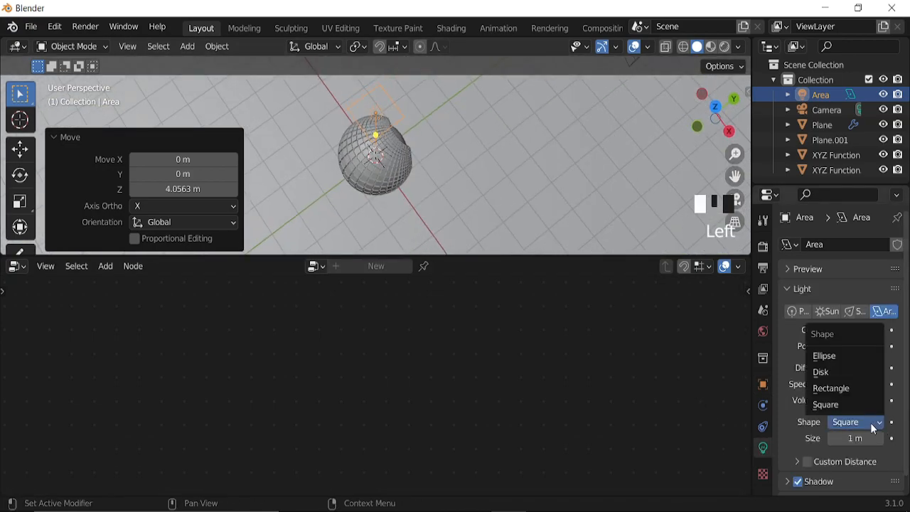
{"action": "left_click", "coordinate": [828, 375]}
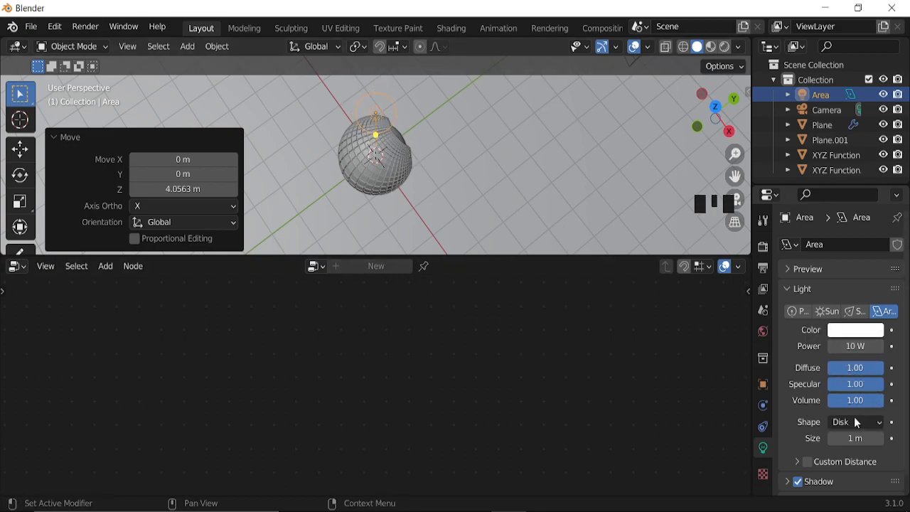
{"action": "left_click_drag", "start_coordinate": [855, 439], "coordinate": [895, 438]}
{"action": "scroll", "coordinate": [512, 158], "scroll_direction": "down", "scroll_amount": 3}
{"action": "middle_click_drag", "start_coordinate": [512, 158], "coordinate": [345, 88]}
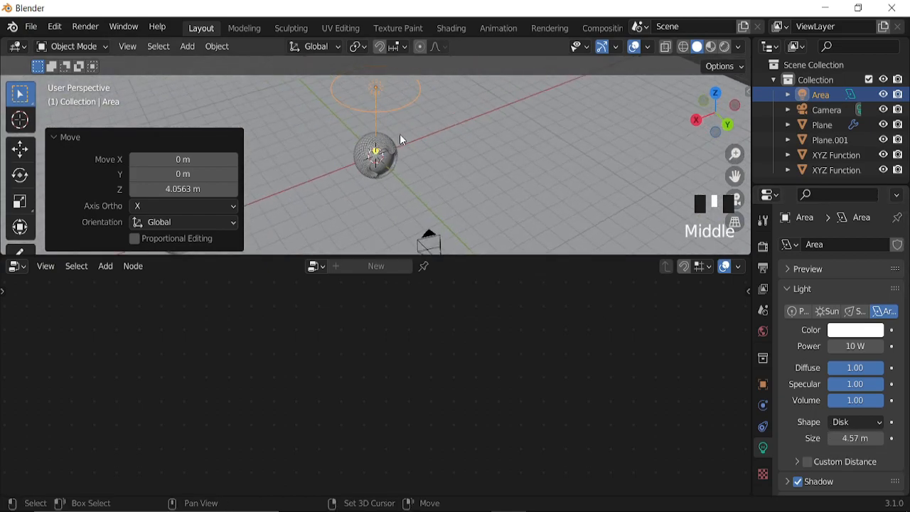
Duplicate the disk light about 5.95 m along Y and move the copy about -5.01 m along X
{"action": "key", "text": "shift+d"}
{"action": "key", "text": "y"}
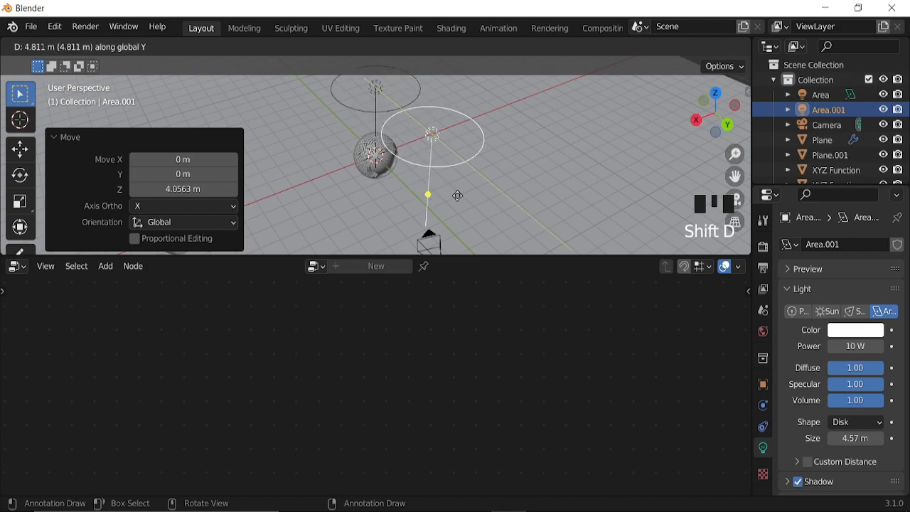
{"action": "left_click", "coordinate": [465, 203]}
{"action": "key", "text": "g"}
{"action": "key", "text": "x"}
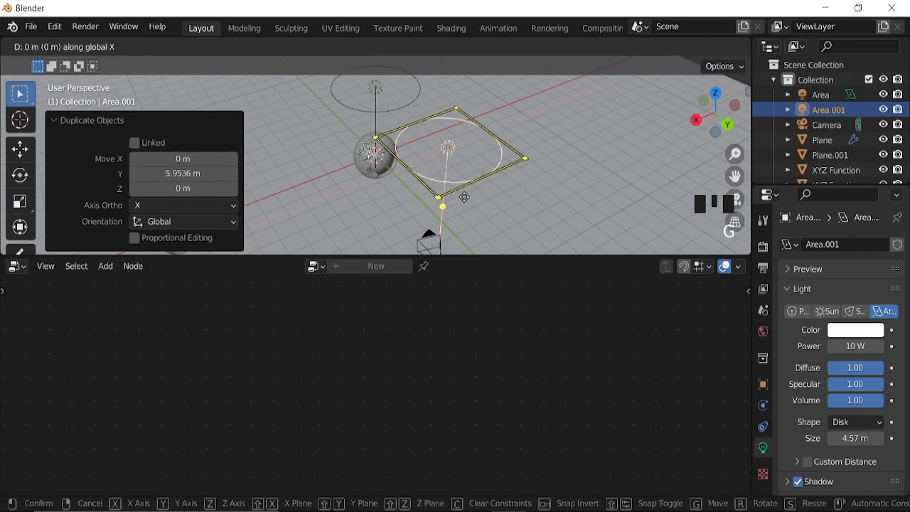
{"action": "left_click", "coordinate": [546, 172]}
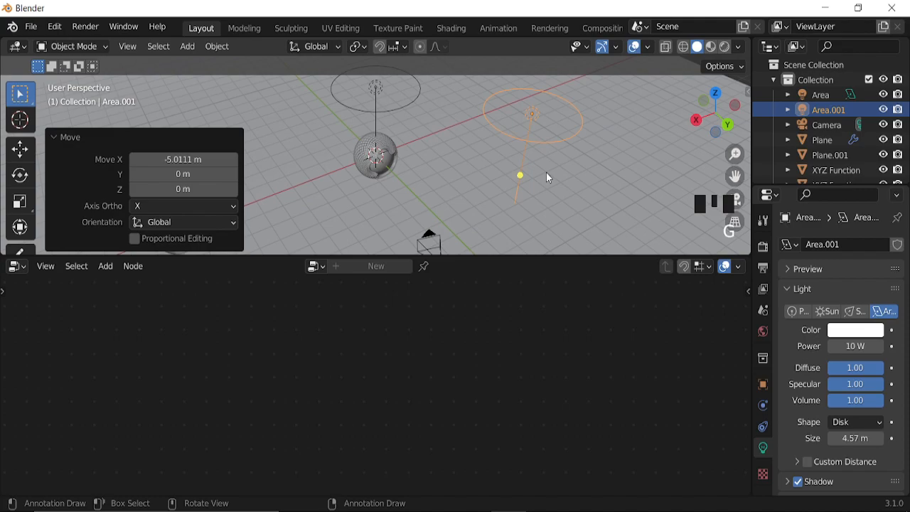
Move the duplicated light about -2.65 m along Y and scale it up by about 1.61
{"action": "key", "text": "g"}
{"action": "key", "text": "g"}
{"action": "key", "text": "y"}
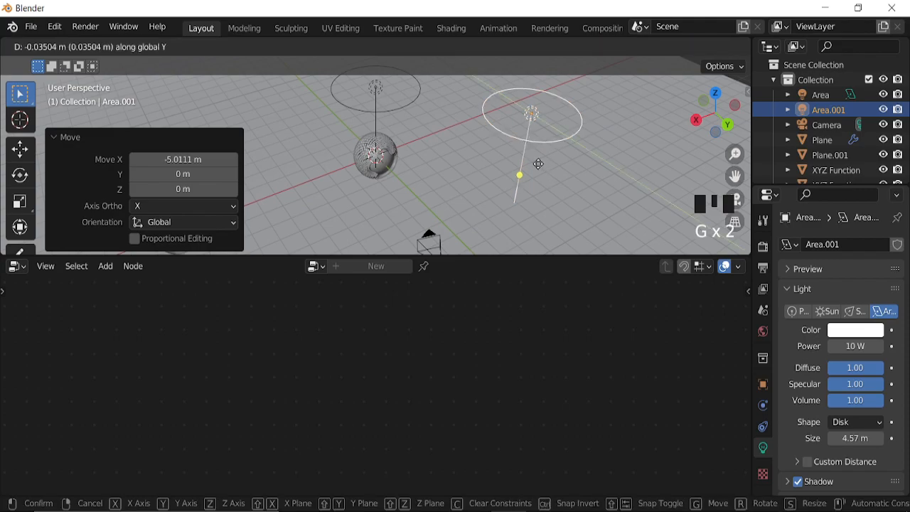
{"action": "left_click", "coordinate": [510, 150]}
{"action": "key", "text": "s"}
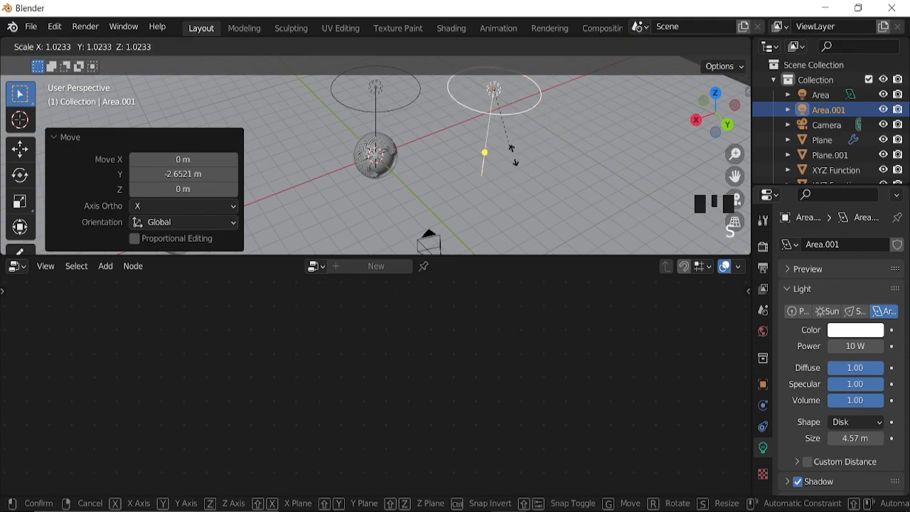
{"action": "left_click", "coordinate": [537, 180]}
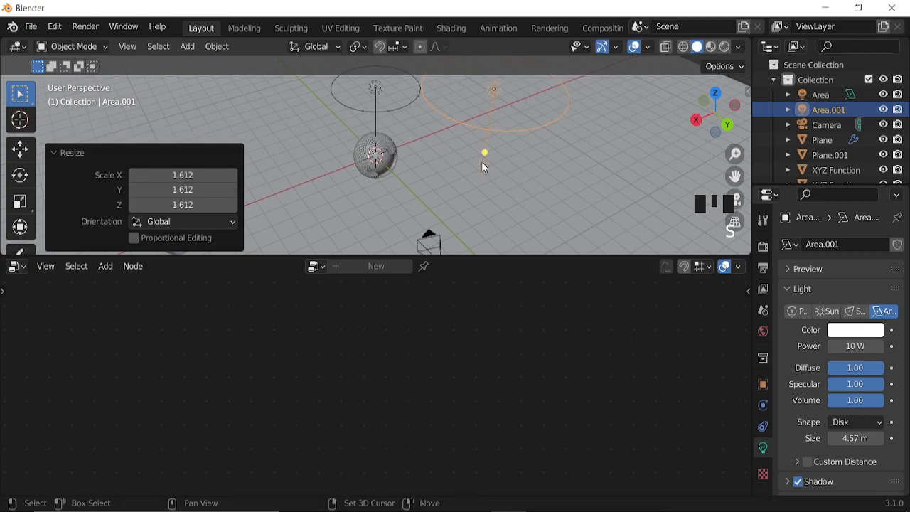
Duplicate the enlarged light about 9.95 m along X to the opposite side of the sphere
{"action": "key", "text": "shift+d"}
{"action": "key", "text": "x"}
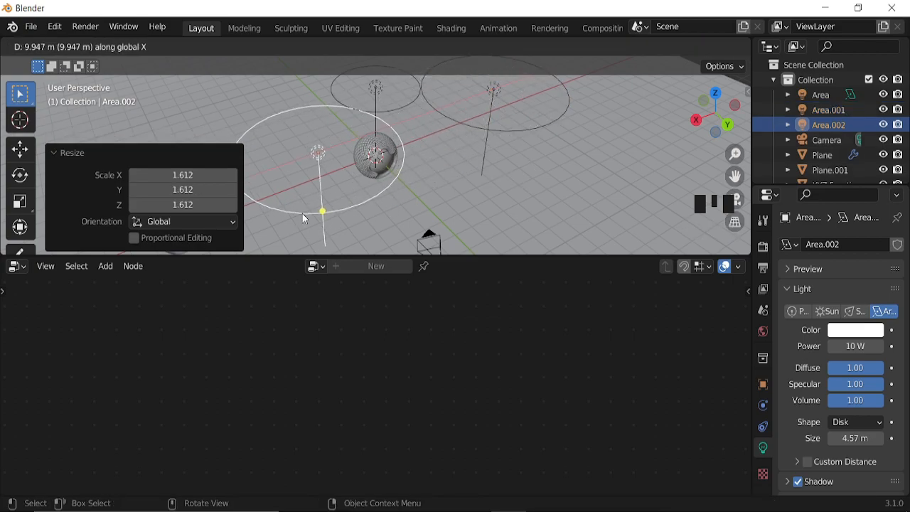
{"action": "left_click", "coordinate": [302, 213]}
View the scene through the camera with Rendered viewport shading
{"action": "key", "text": "KP_0"}
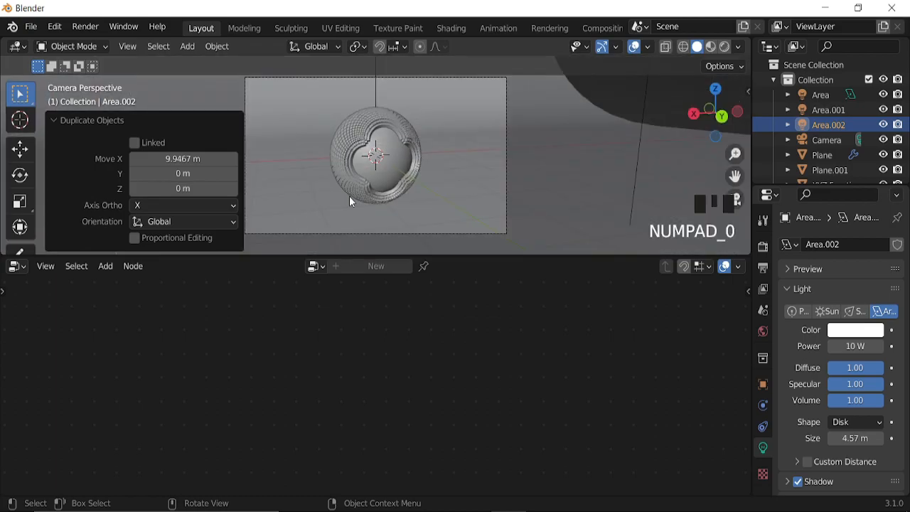
{"action": "left_click", "coordinate": [85, 121]}
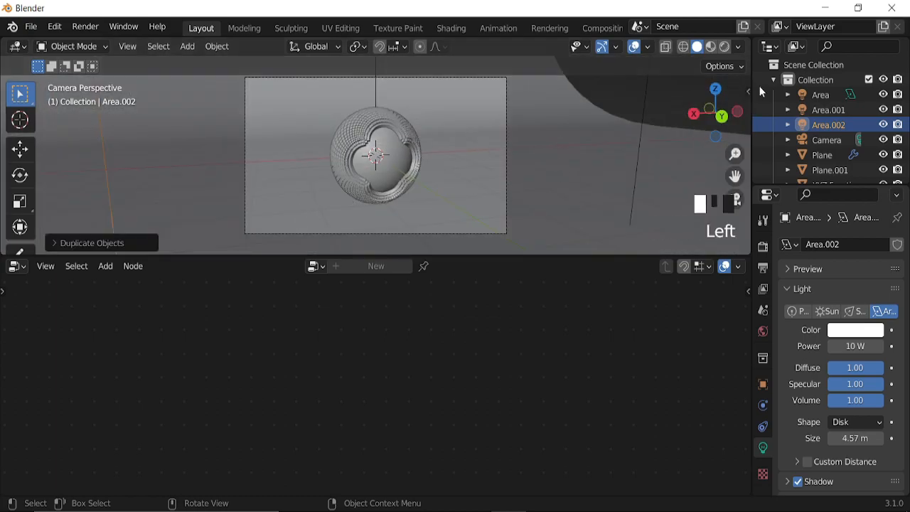
{"action": "left_click", "coordinate": [725, 48]}
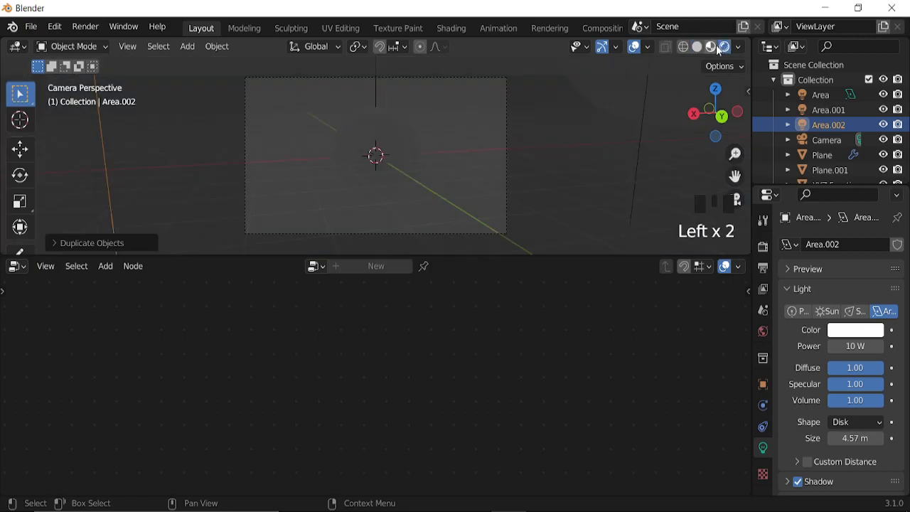
Set the power of the three area lights Area.002, Area.001 and Area to 200 W each
{"action": "left_click", "coordinate": [853, 346]}
{"action": "type", "text": "200"}
{"action": "key", "text": "Return"}
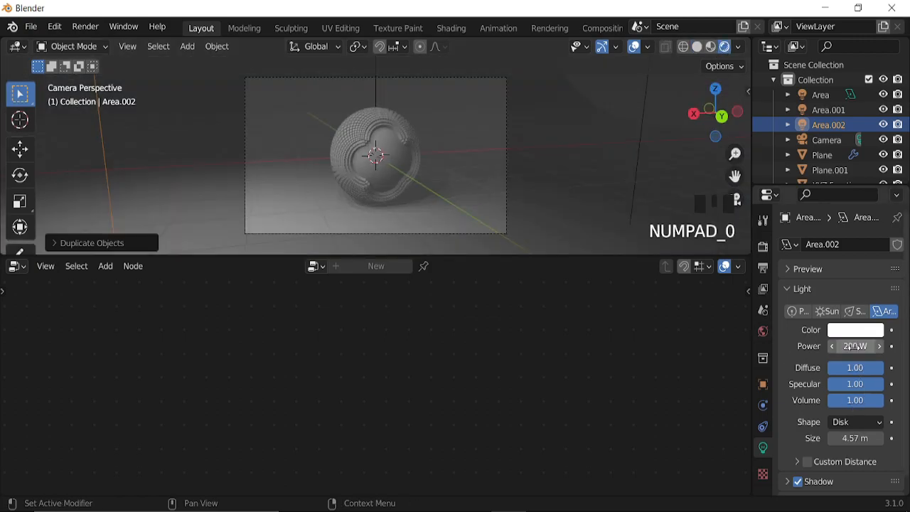
{"action": "left_click", "coordinate": [820, 108]}
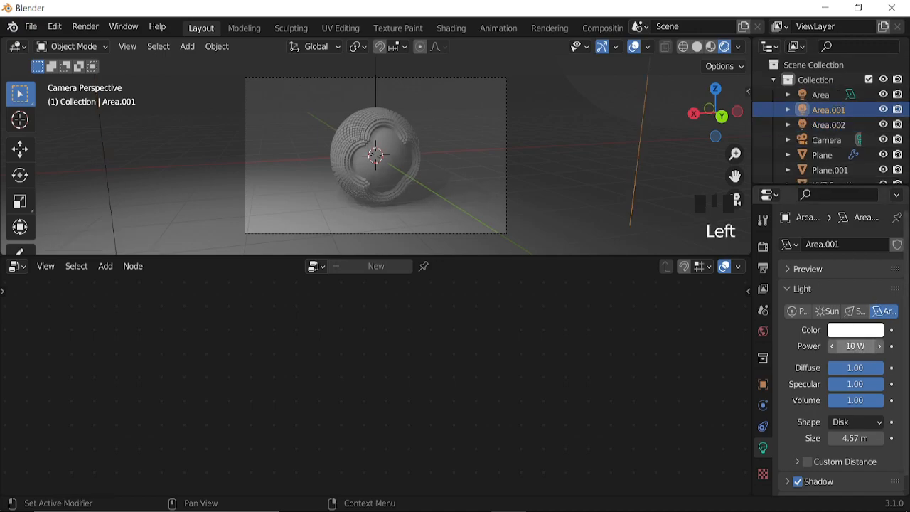
{"action": "left_click", "coordinate": [857, 347]}
{"action": "type", "text": "200"}
{"action": "key", "text": "Return"}
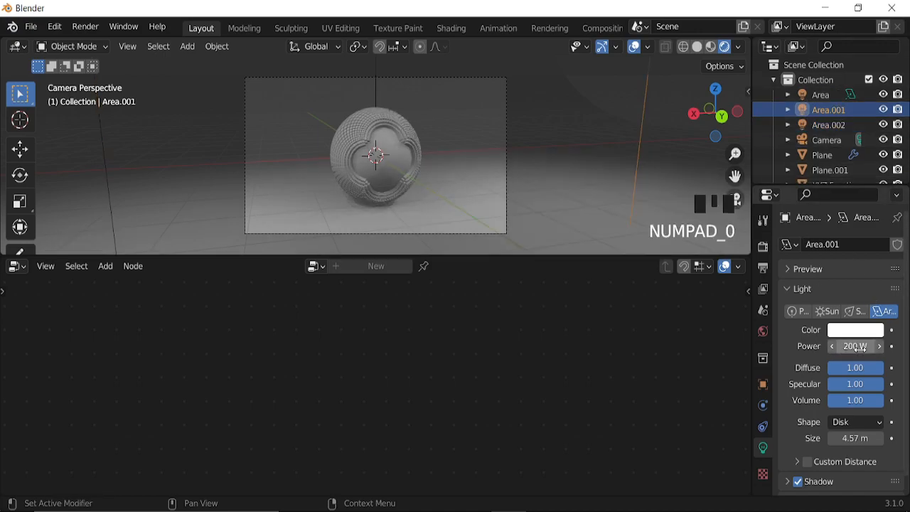
{"action": "left_click", "coordinate": [819, 95]}
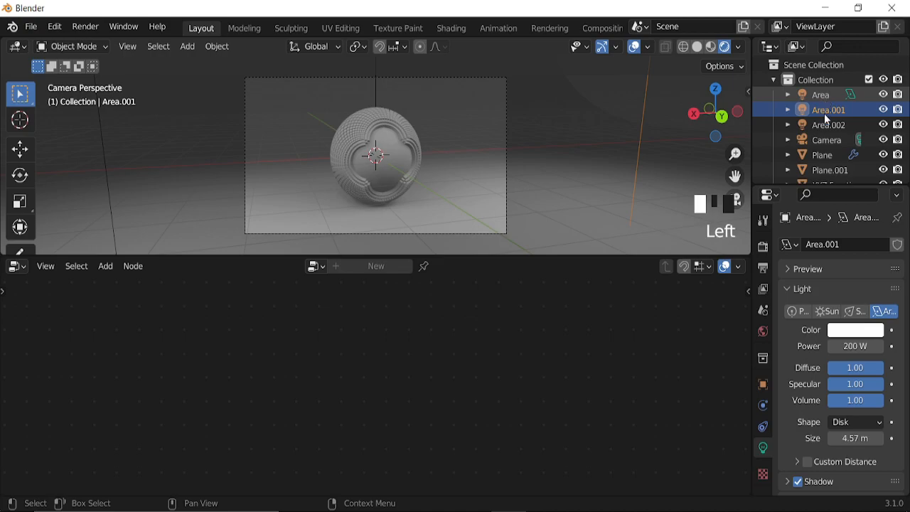
{"action": "double_click", "coordinate": [851, 349]}
{"action": "type", "text": "200"}
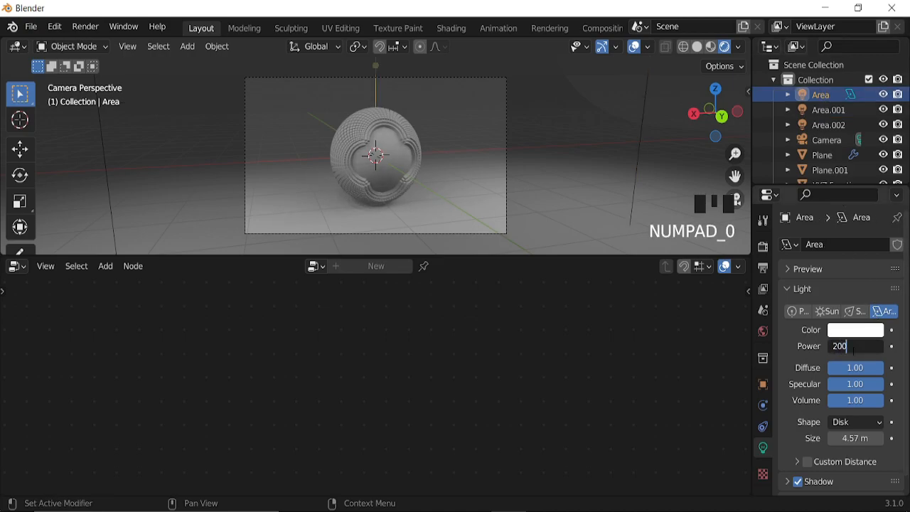
{"action": "key", "text": "Return"}
{"action": "scroll", "coordinate": [421, 176], "scroll_direction": "up", "scroll_amount": 5}
{"action": "scroll", "coordinate": [411, 174], "scroll_direction": "down", "scroll_amount": 4}
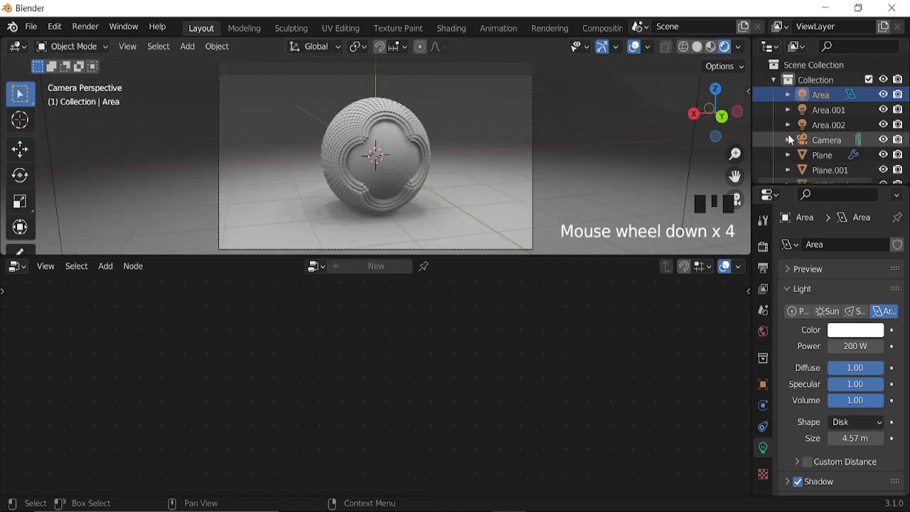
Enlarge the overhead light Area to 4.84 m and move it along Y toward the backdrop
{"action": "left_click_drag", "start_coordinate": [850, 438], "coordinate": [871, 438]}
{"action": "key", "text": "g"}
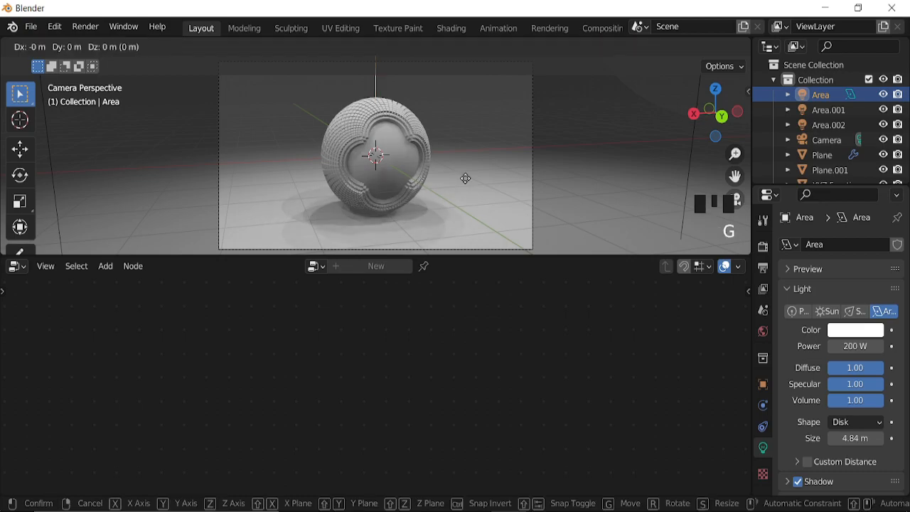
{"action": "key", "text": "y"}
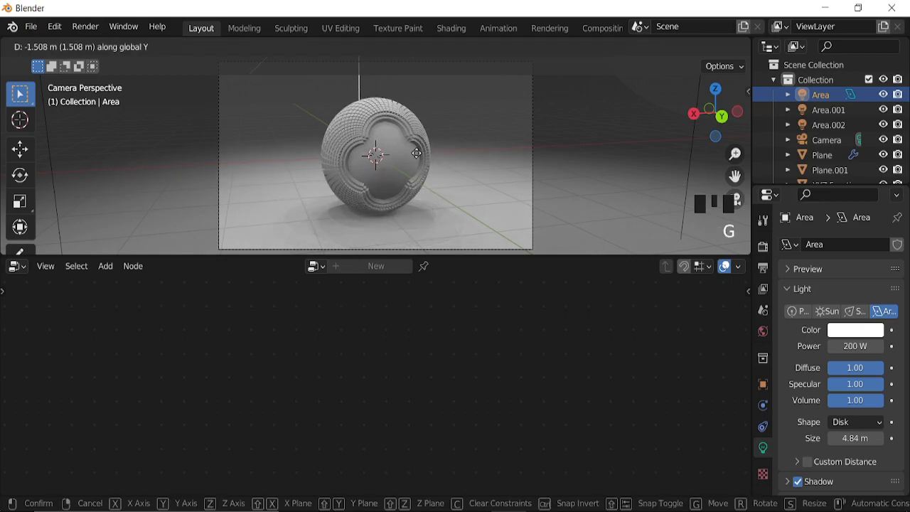
{"action": "left_click", "coordinate": [368, 125]}
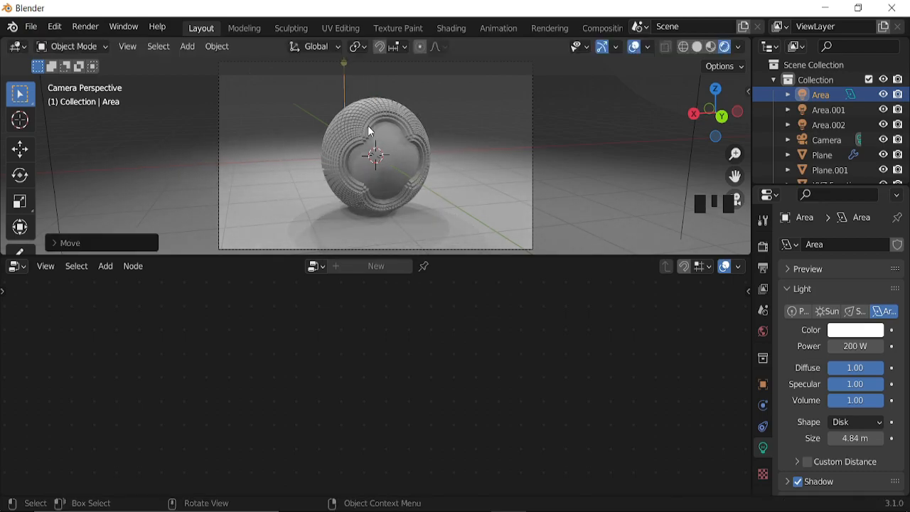
Set the power of the light Area to 500 W, and of Area.001 and Area.002 to 300 W
{"action": "left_click", "coordinate": [855, 346]}
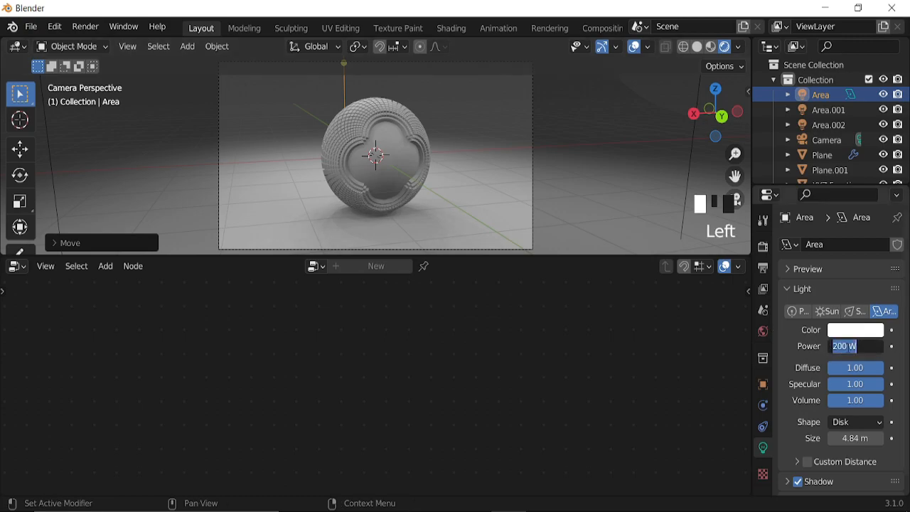
{"action": "type", "text": "500"}
{"action": "key", "text": "Return"}
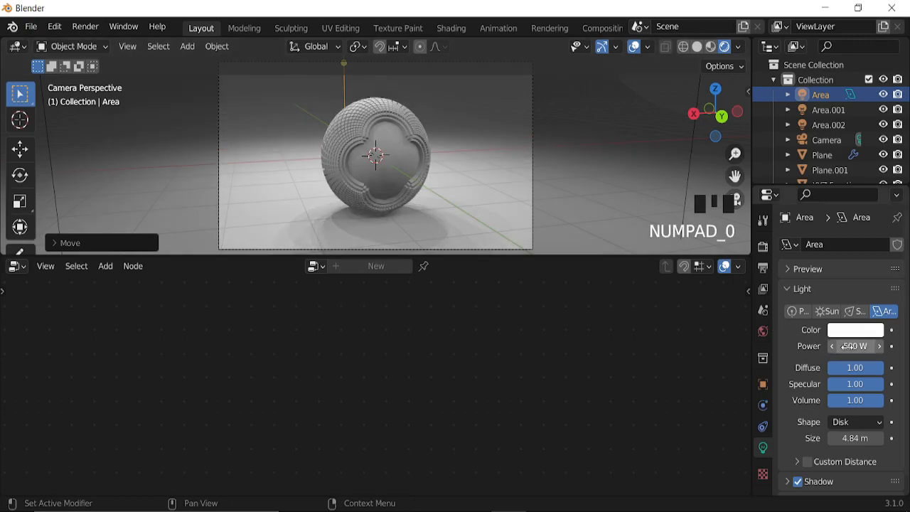
{"action": "left_click", "coordinate": [824, 110]}
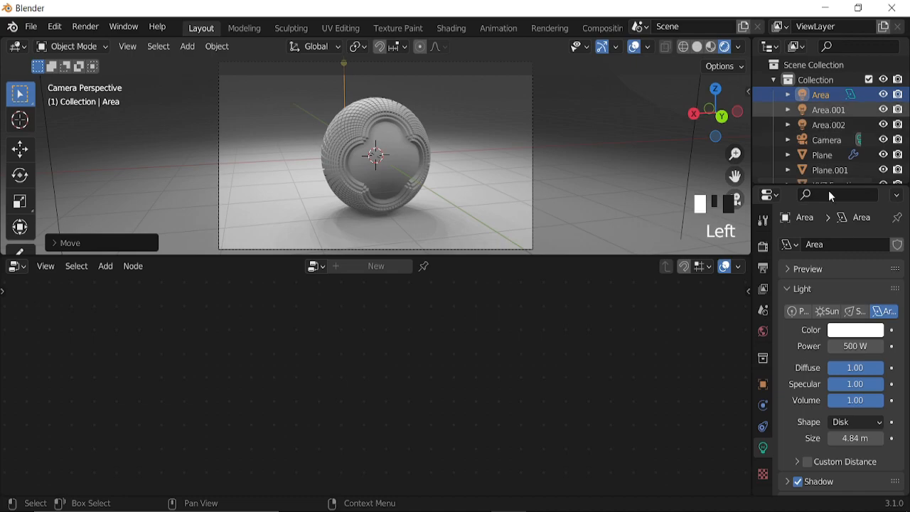
{"action": "double_click", "coordinate": [850, 347]}
{"action": "type", "text": "300"}
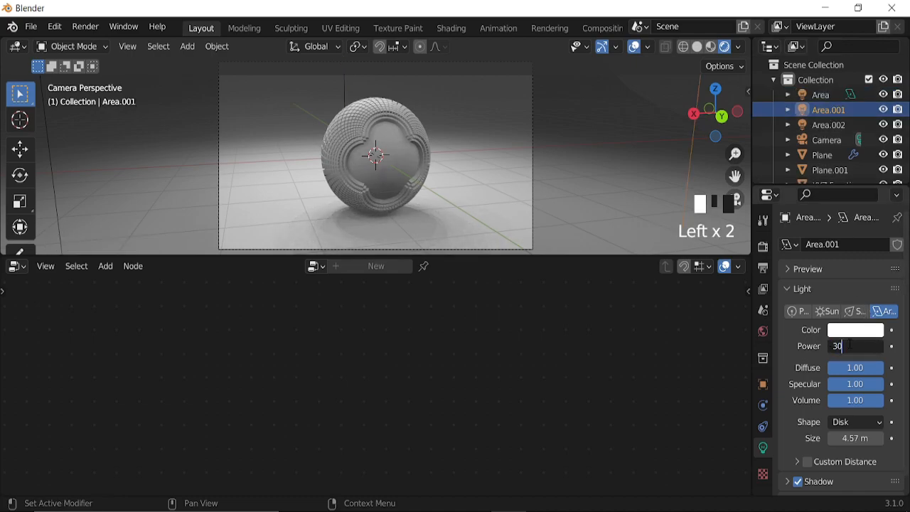
{"action": "key", "text": "Return"}
{"action": "left_click", "coordinate": [824, 125]}
{"action": "double_click", "coordinate": [849, 347]}
{"action": "type", "text": "300"}
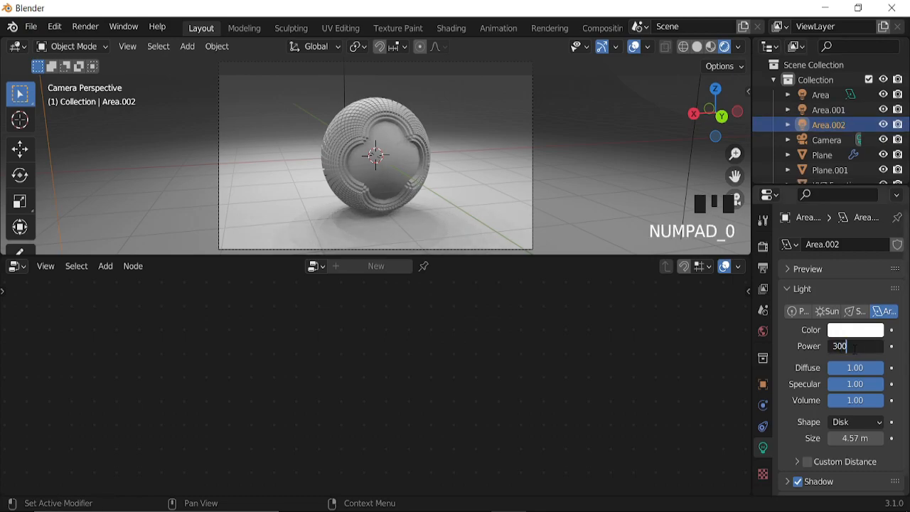
{"action": "key", "text": "Return"}
Hide the viewport overlays and inspect the lit sphere in the camera view
{"action": "key", "text": "KP_0"}
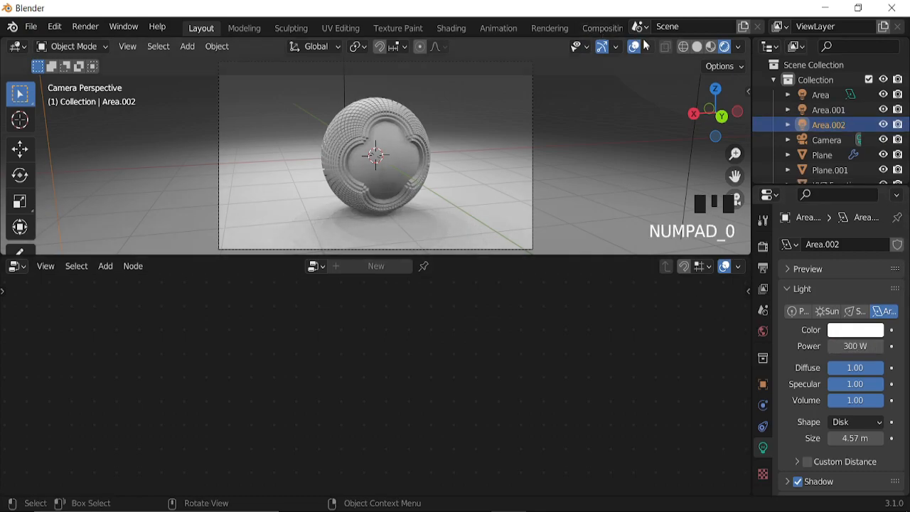
{"action": "scroll", "coordinate": [368, 174], "scroll_direction": "up", "scroll_amount": 4}
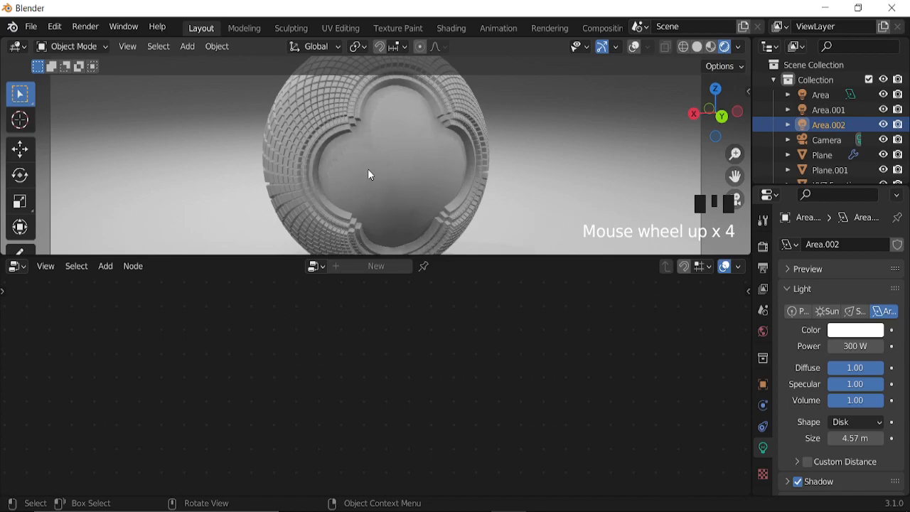
{"action": "scroll", "coordinate": [368, 169], "scroll_direction": "down", "scroll_amount": 3}
Set the camera's lens type to Orthographic with an orthographic scale of 4.570
{"action": "left_click", "coordinate": [831, 139]}
{"action": "left_click_drag", "start_coordinate": [859, 292], "coordinate": [760, 321]}
{"action": "scroll", "coordinate": [489, 194], "scroll_direction": "down", "scroll_amount": 6}
{"action": "scroll", "coordinate": [509, 205], "scroll_direction": "up", "scroll_amount": 4}
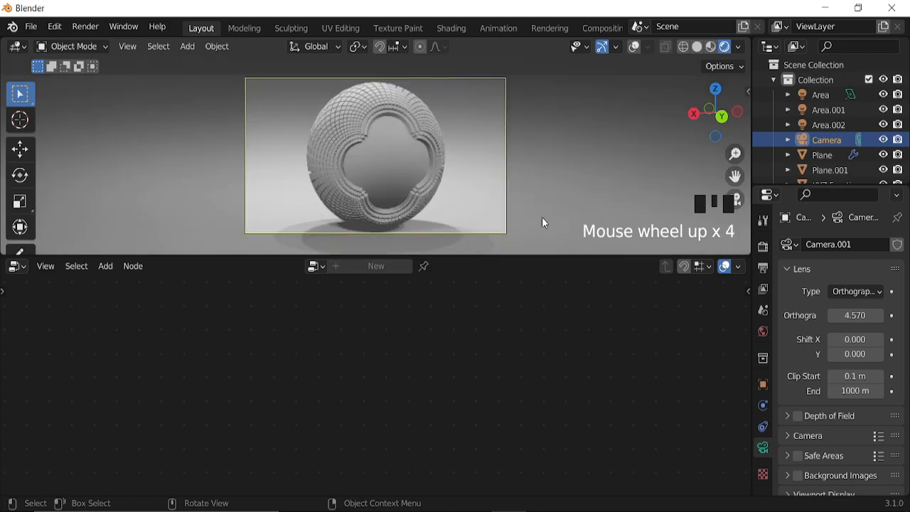
Set the camera's orthographic scale to 5.430
{"action": "left_click_drag", "start_coordinate": [853, 315], "coordinate": [888, 315], "text": "shift"}
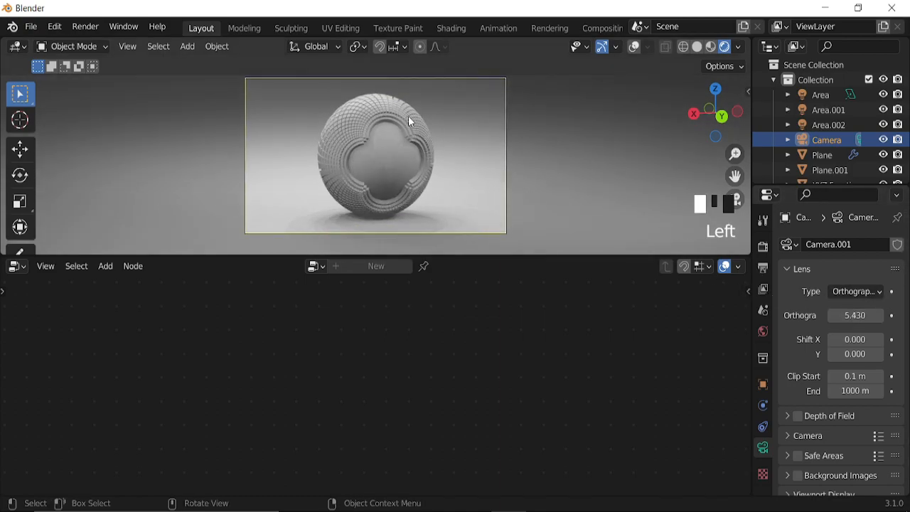
Select the tiled sphere, switch the node area to the Shader Editor and create a new material for it
{"action": "left_click", "coordinate": [421, 140]}
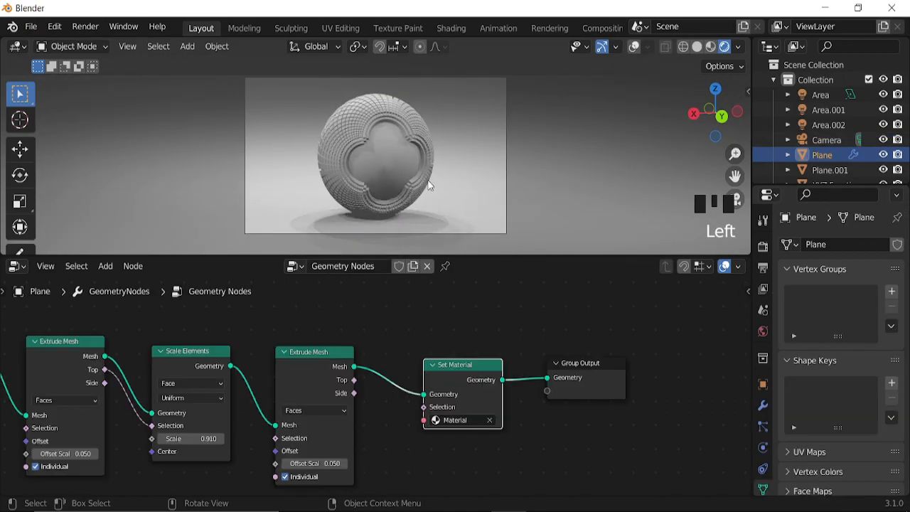
{"action": "left_click", "coordinate": [17, 265]}
{"action": "mouse_move", "coordinate": [44, 266]}
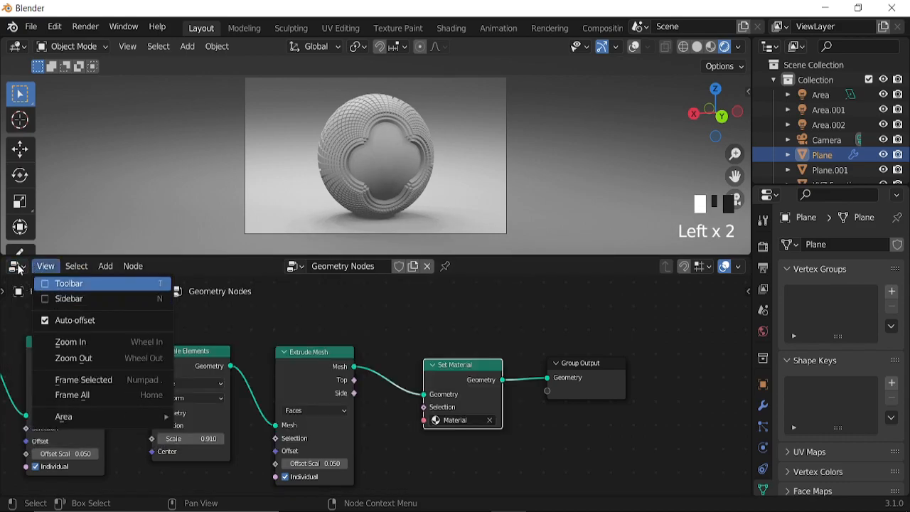
{"action": "left_click", "coordinate": [15, 269]}
{"action": "left_click", "coordinate": [50, 408]}
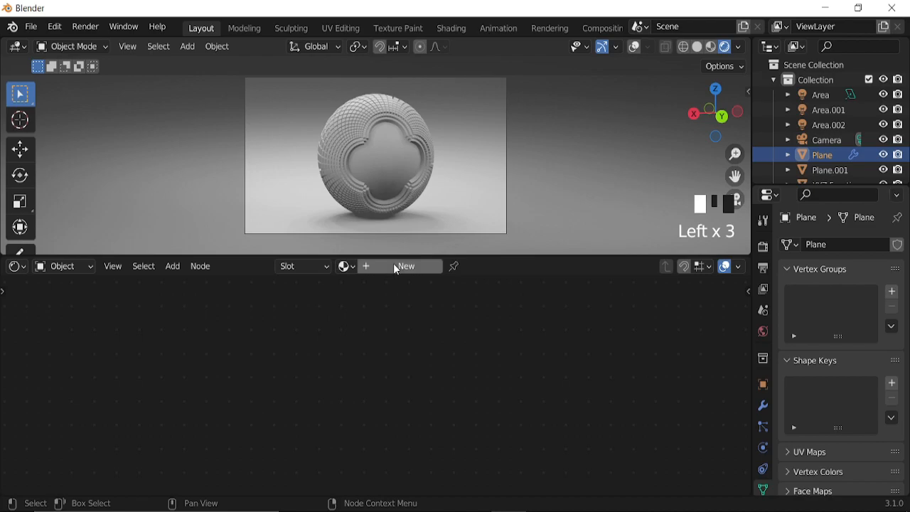
{"action": "scroll", "coordinate": [402, 348], "scroll_direction": "down", "scroll_amount": 11}
{"action": "middle_click_drag", "start_coordinate": [230, 353], "coordinate": [534, 357]}
{"action": "scroll", "coordinate": [469, 379], "scroll_direction": "up", "scroll_amount": 7}
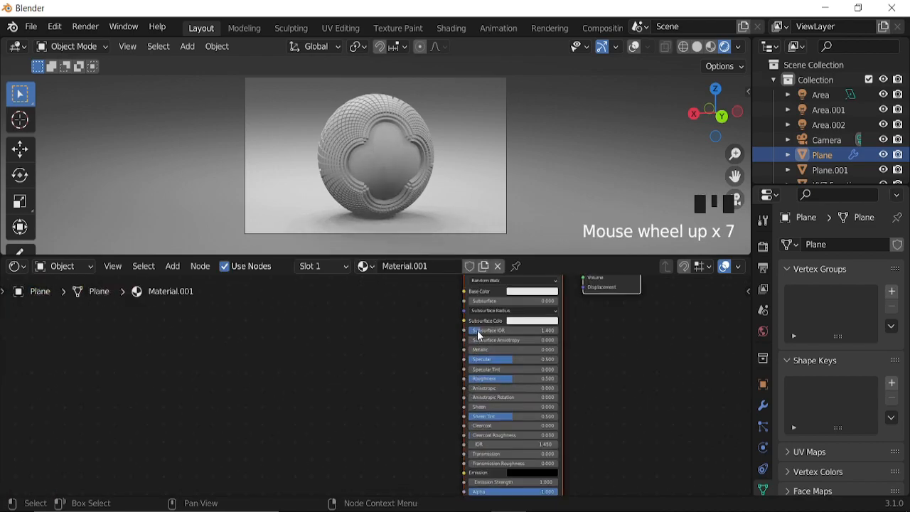
{"action": "middle_click_drag", "start_coordinate": [469, 378], "coordinate": [441, 378]}
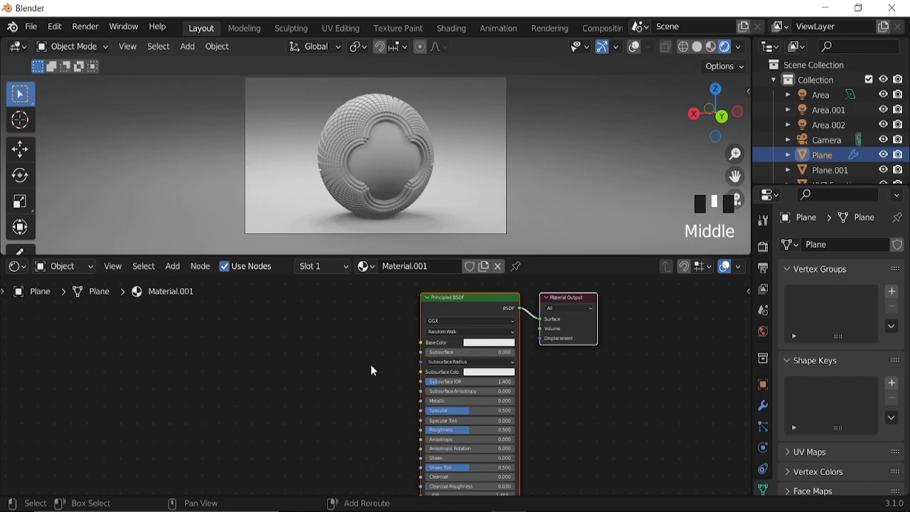
Add an Ambient Occlusion node and place it well before the Principled BSDF
{"action": "key", "text": "shift+a"}
{"action": "left_click", "coordinate": [320, 336]}
{"action": "type", "text": "a"}
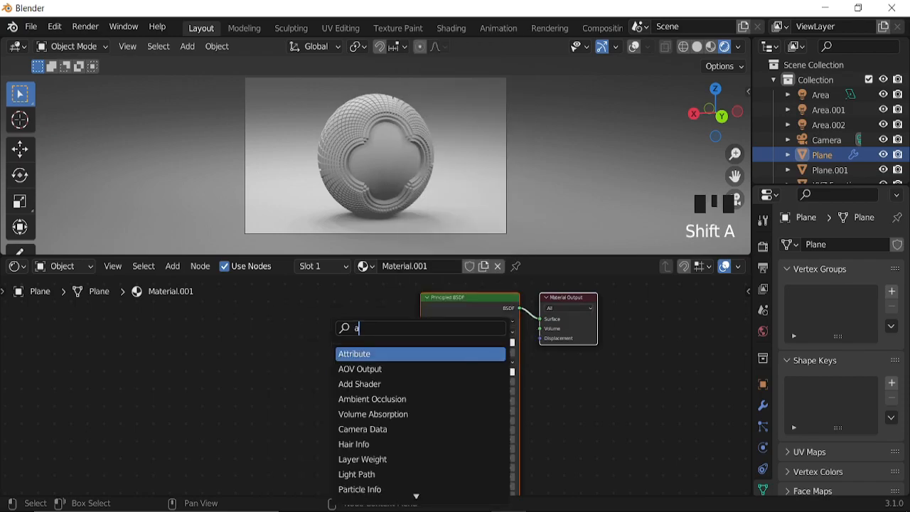
{"action": "type", "text": "mb"}
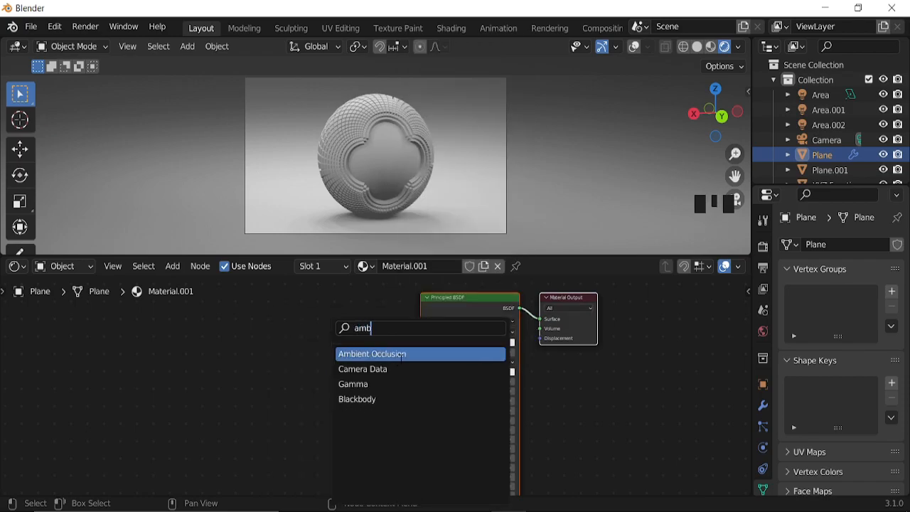
{"action": "left_click", "coordinate": [400, 354]}
{"action": "left_click", "coordinate": [278, 368]}
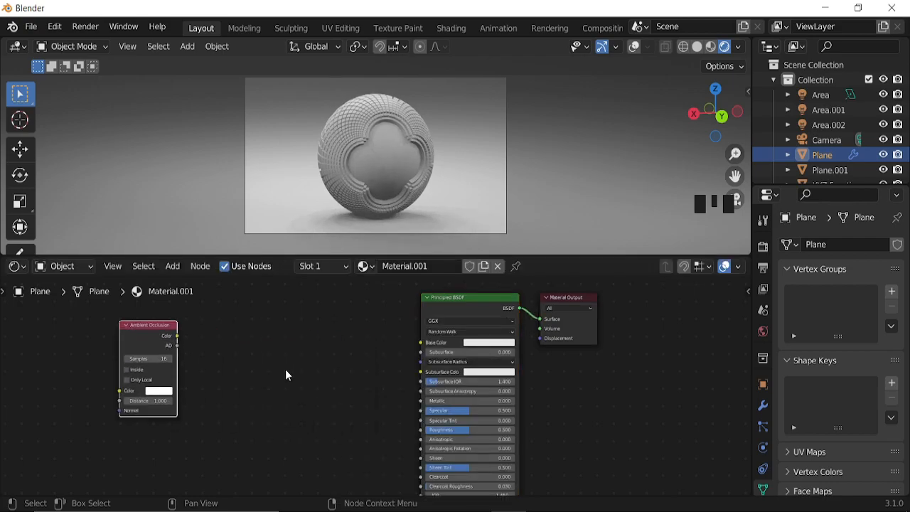
Add a ColorRamp node between the Ambient Occlusion node and the Principled BSDF
{"action": "key", "text": "shift+a"}
{"action": "left_click", "coordinate": [274, 339]}
{"action": "type", "text": "col"}
{"action": "left_click", "coordinate": [322, 353]}
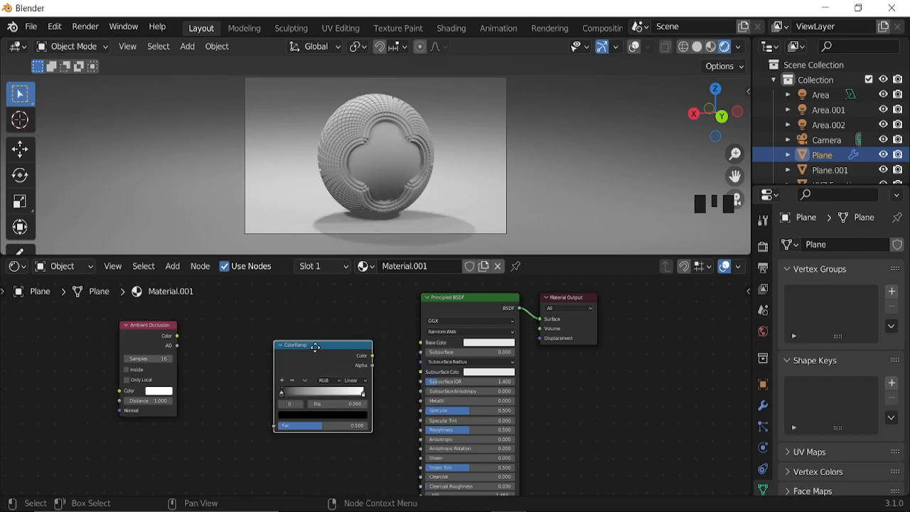
{"action": "left_click", "coordinate": [285, 330]}
{"action": "scroll", "coordinate": [162, 343], "scroll_direction": "up", "scroll_amount": 3}
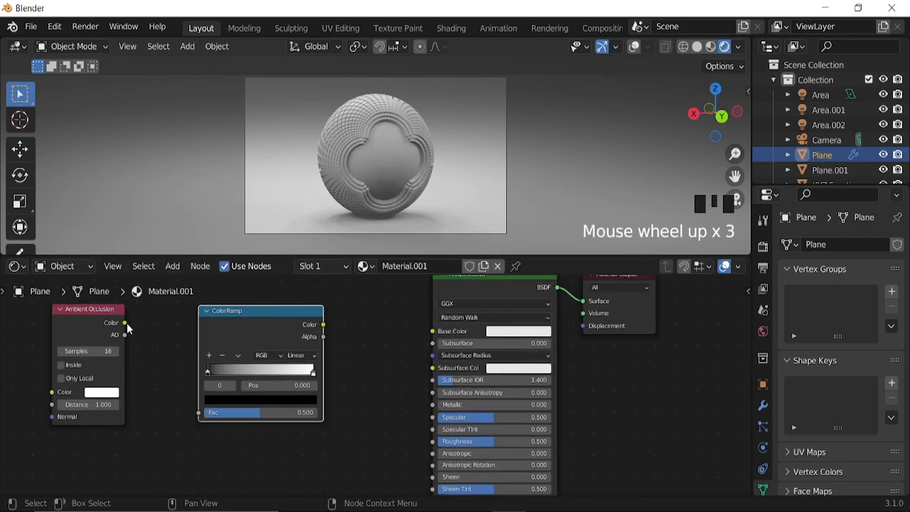
Connect the Ambient Occlusion AO output to the ColorRamp's Fac, and the ramp's Color to the shader's Base Color
{"action": "left_click_drag", "start_coordinate": [125, 335], "coordinate": [199, 412]}
{"action": "left_click_drag", "start_coordinate": [324, 328], "coordinate": [432, 332]}
{"action": "middle_click_drag", "start_coordinate": [358, 355], "coordinate": [395, 368]}
{"action": "scroll", "coordinate": [338, 157], "scroll_direction": "up", "scroll_amount": 5}
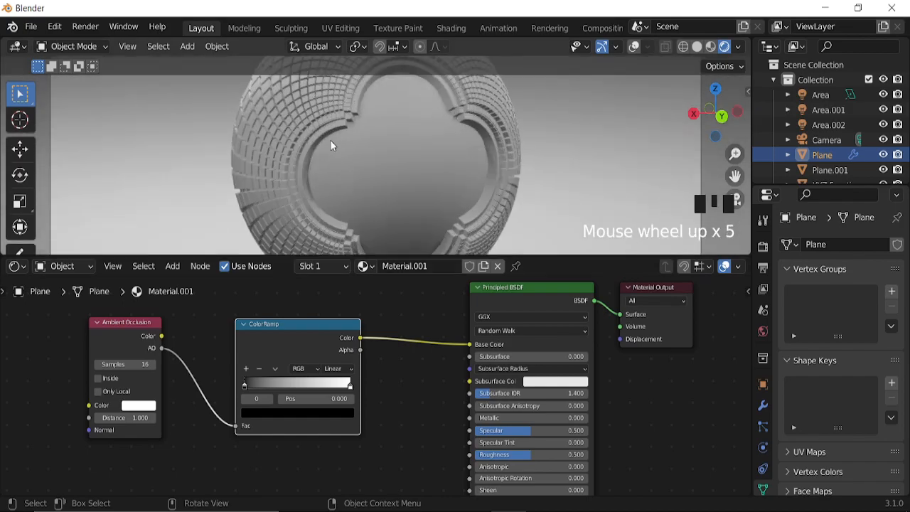
Add a Noise Texture node and place it below the Ambient Occlusion node
{"action": "middle_click_drag", "start_coordinate": [444, 429], "coordinate": [463, 368]}
{"action": "scroll", "coordinate": [396, 388], "scroll_direction": "down", "scroll_amount": 7}
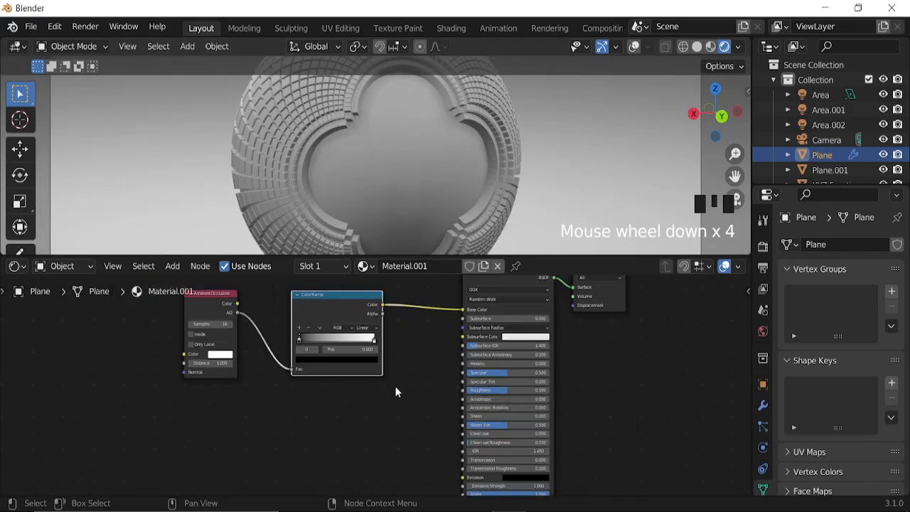
{"action": "key", "text": "shift+a"}
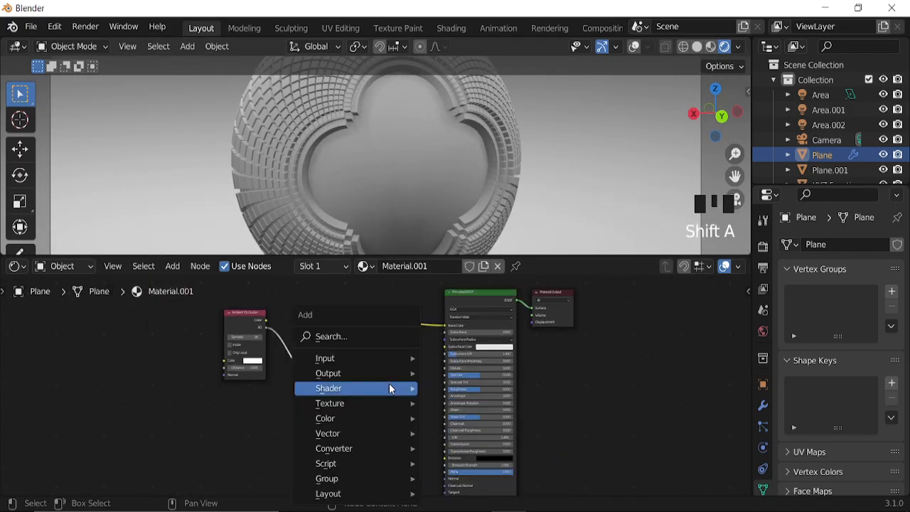
{"action": "left_click", "coordinate": [353, 330]}
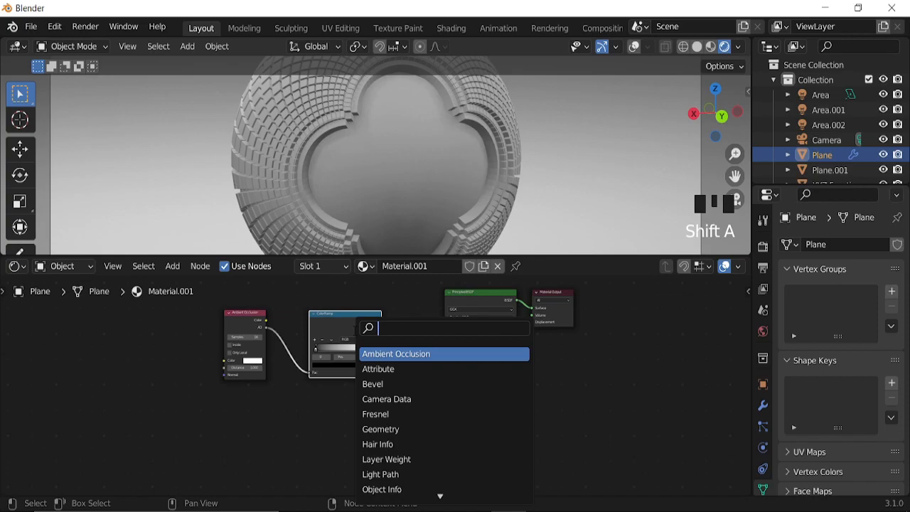
{"action": "type", "text": "noi"}
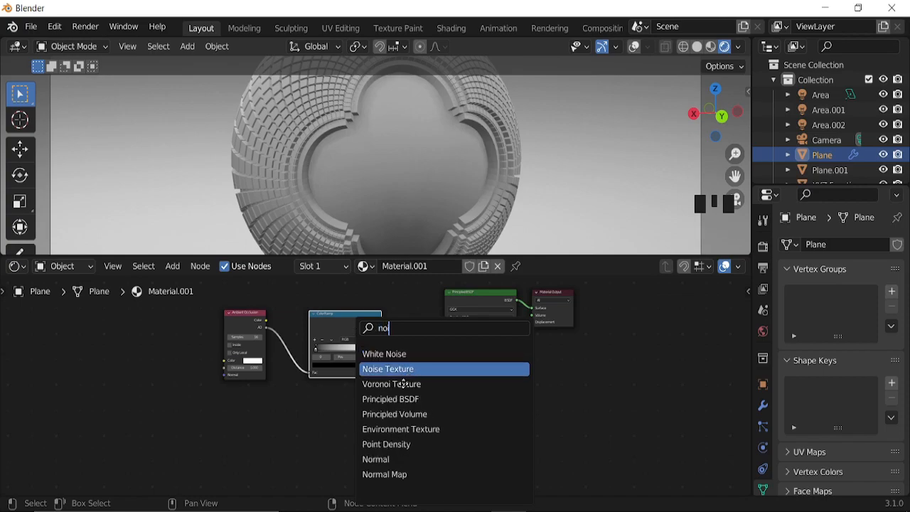
{"action": "key", "text": "Return"}
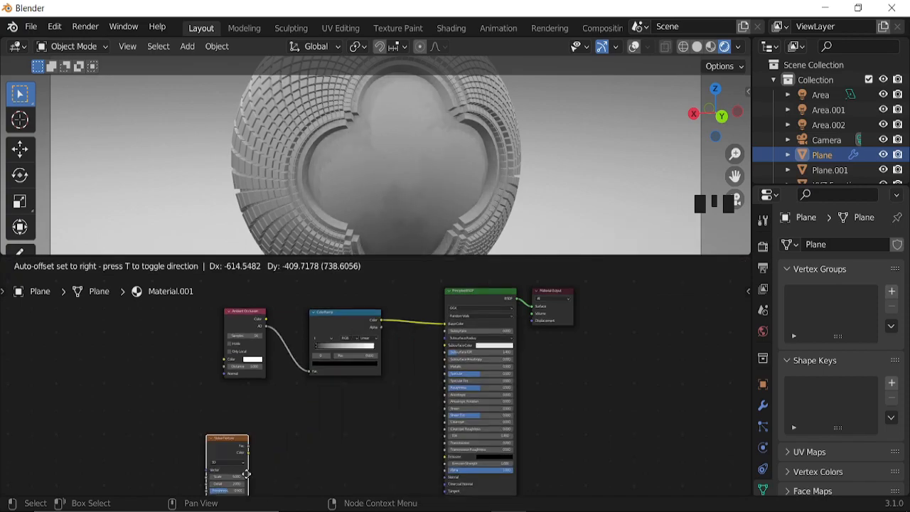
{"action": "left_click", "coordinate": [271, 441]}
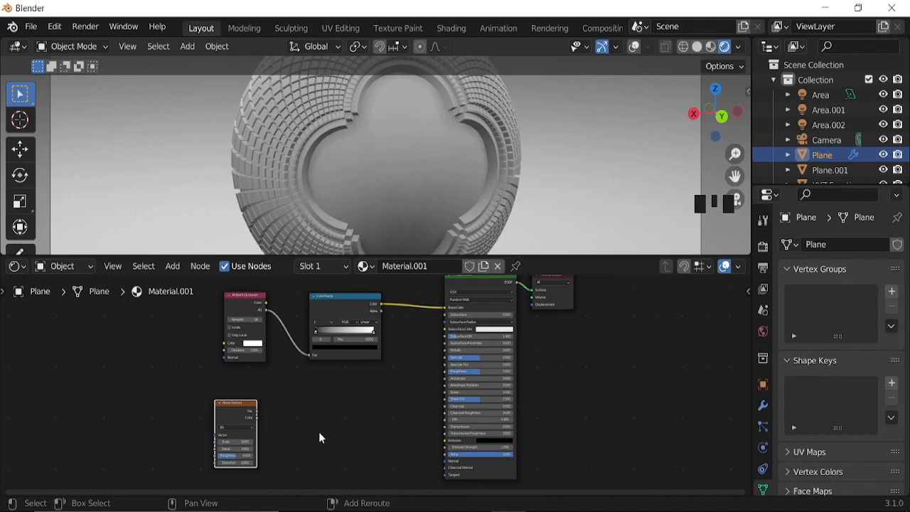
{"action": "key", "text": "shift+a"}
{"action": "left_click", "coordinate": [291, 336]}
{"action": "type", "text": "vo"}
{"action": "key", "text": "Escape"}
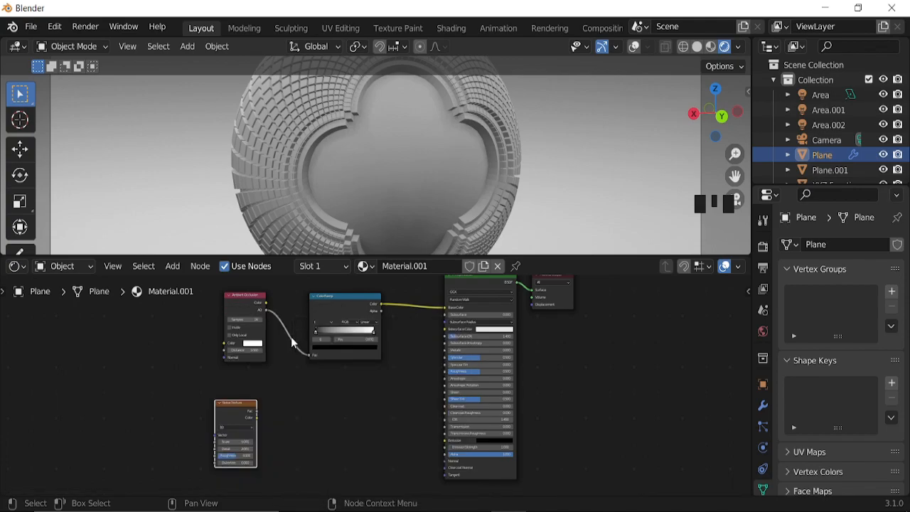
Add a second ColorRamp node and place it beside the Noise Texture, below the first ramp
{"action": "key", "text": "shift+a"}
{"action": "left_click", "coordinate": [274, 336]}
{"action": "type", "text": "c"}
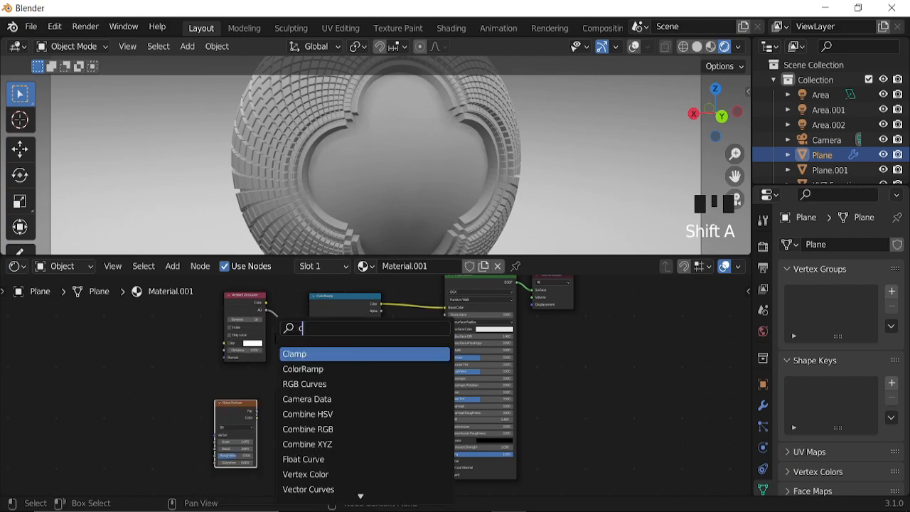
{"action": "type", "text": "o"}
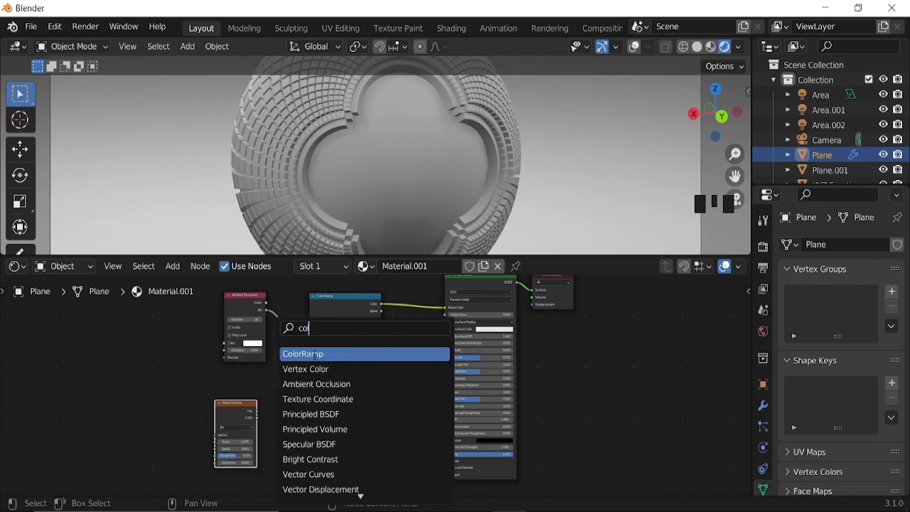
{"action": "key", "text": "Return"}
{"action": "left_click", "coordinate": [343, 403]}
{"action": "scroll", "coordinate": [258, 428], "scroll_direction": "up", "scroll_amount": 3}
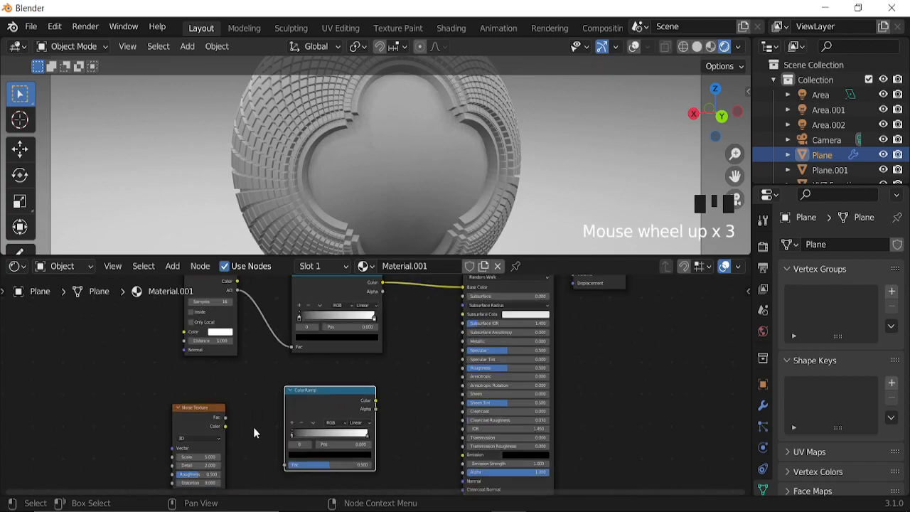
Connect the Noise Texture's Fac output to the second ColorRamp's Fac, and that ramp's Color to the Principled BSDF Roughness
{"action": "left_click_drag", "start_coordinate": [225, 426], "coordinate": [271, 453]}
{"action": "left_click_drag", "start_coordinate": [225, 410], "coordinate": [289, 454]}
{"action": "scroll", "coordinate": [398, 403], "scroll_direction": "up", "scroll_amount": 3}
{"action": "scroll", "coordinate": [373, 403], "scroll_direction": "up", "scroll_amount": 3}
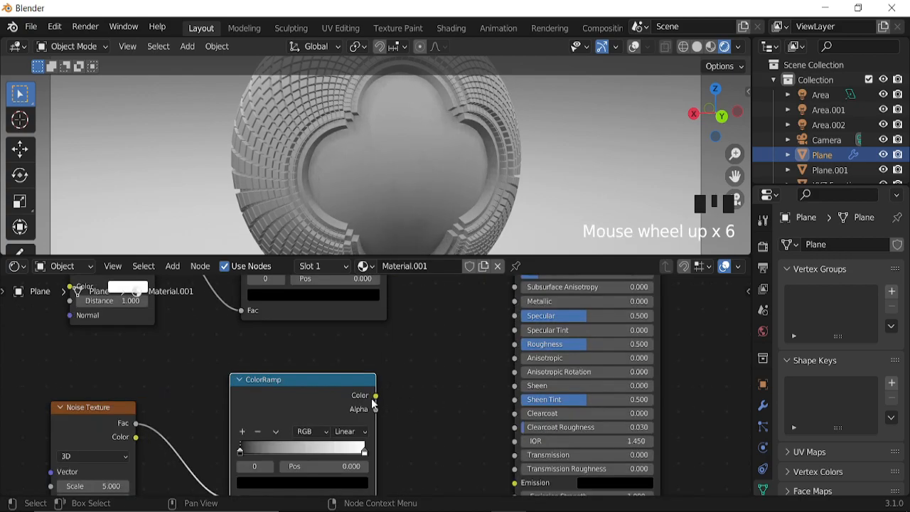
{"action": "left_click_drag", "start_coordinate": [374, 395], "coordinate": [514, 344]}
{"action": "scroll", "coordinate": [383, 202], "scroll_direction": "down", "scroll_amount": 6}
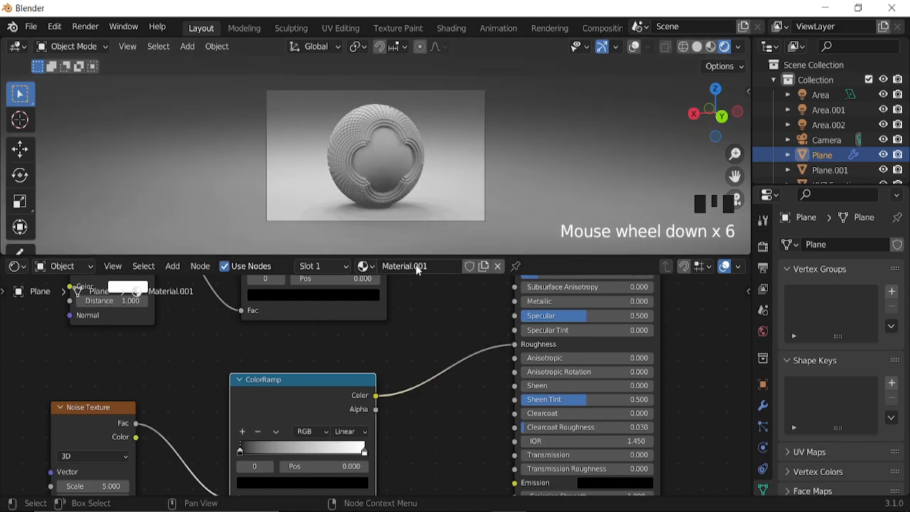
Switch to the Geometry Node Editor and assign Material.001 in the Set Material node
{"action": "left_click", "coordinate": [24, 270]}
{"action": "left_click", "coordinate": [71, 389]}
{"action": "middle_click_drag", "start_coordinate": [467, 395], "coordinate": [173, 336]}
{"action": "middle_click_drag", "start_coordinate": [665, 380], "coordinate": [322, 360]}
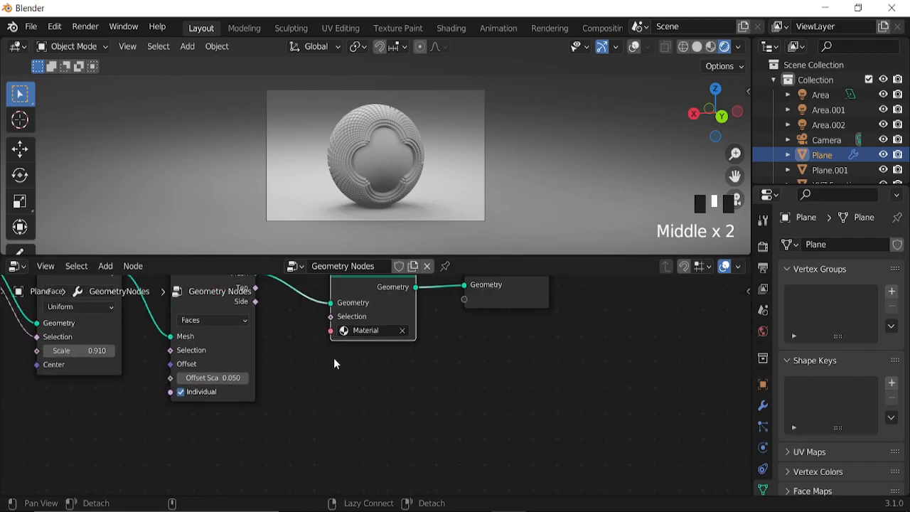
{"action": "scroll", "coordinate": [355, 352], "scroll_direction": "up", "scroll_amount": 3}
{"action": "left_click", "coordinate": [411, 317]}
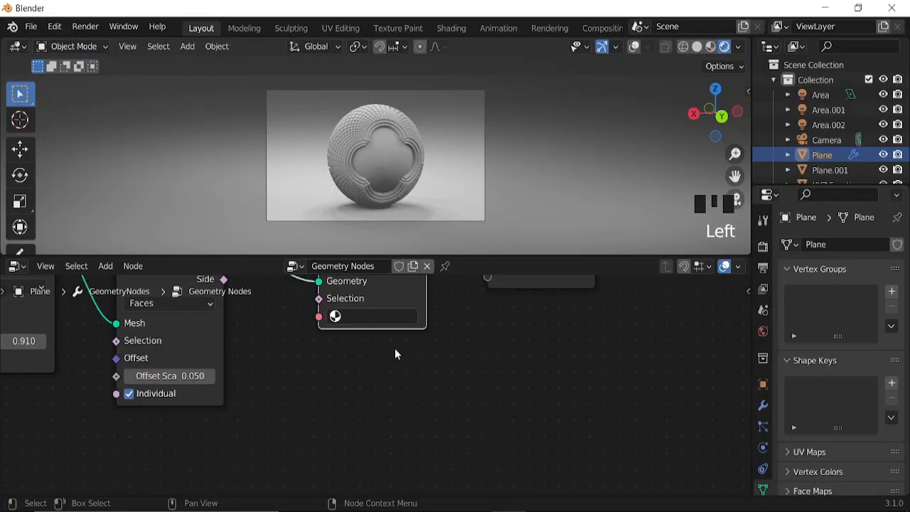
{"action": "middle_click_drag", "start_coordinate": [395, 348], "coordinate": [436, 386]}
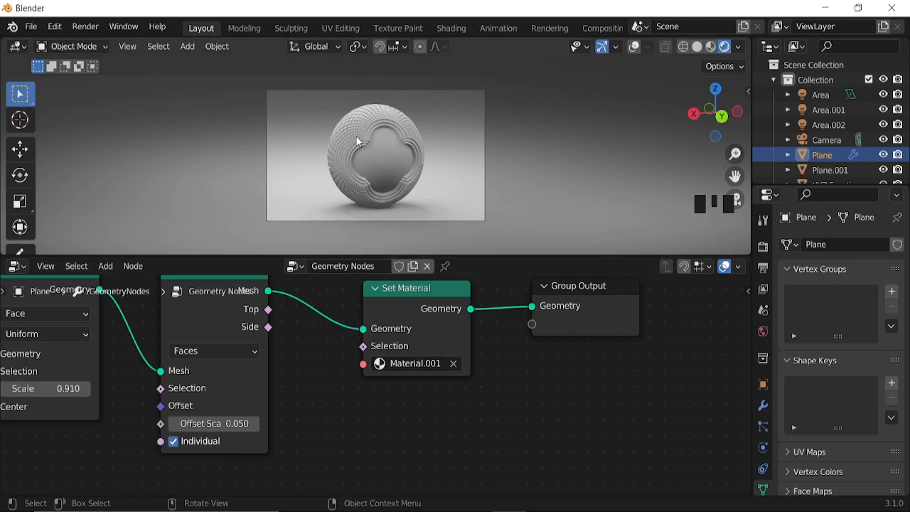
{"action": "scroll", "coordinate": [367, 173], "scroll_direction": "up", "scroll_amount": 5}
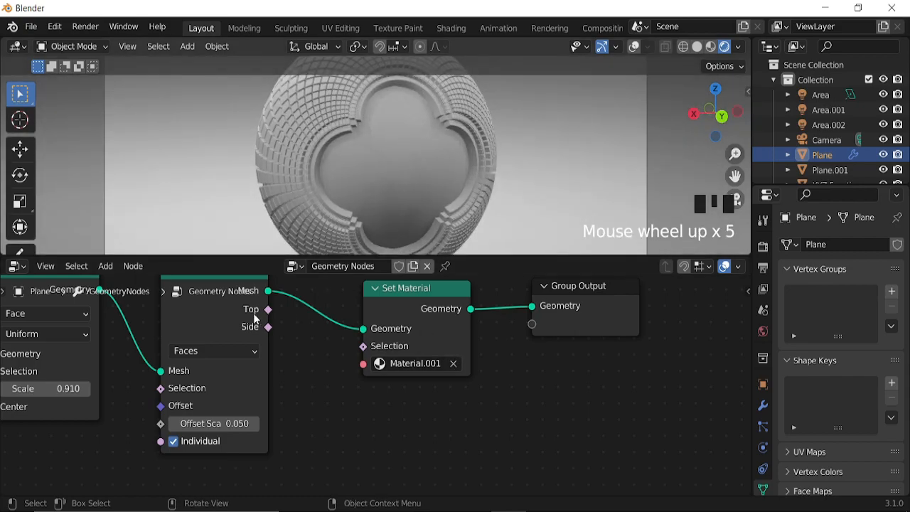
Return to the Shader Editor and move the black stop of the ambient occlusion ColorRamp to position 0.276
{"action": "left_click", "coordinate": [20, 267]}
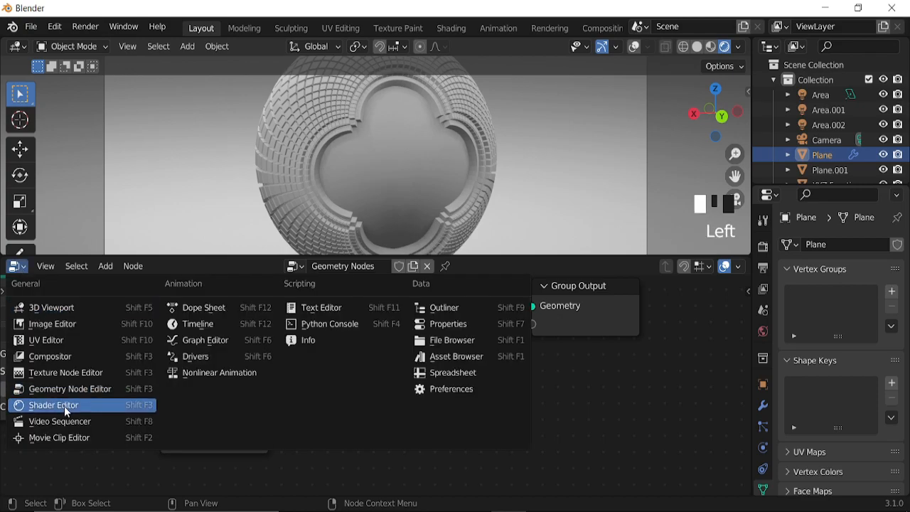
{"action": "left_click", "coordinate": [64, 405]}
{"action": "scroll", "coordinate": [444, 369], "scroll_direction": "down", "scroll_amount": 6}
{"action": "scroll", "coordinate": [448, 363], "scroll_direction": "down", "scroll_amount": 7}
{"action": "middle_click_drag", "start_coordinate": [455, 359], "coordinate": [425, 388]}
{"action": "scroll", "coordinate": [375, 378], "scroll_direction": "up", "scroll_amount": 7}
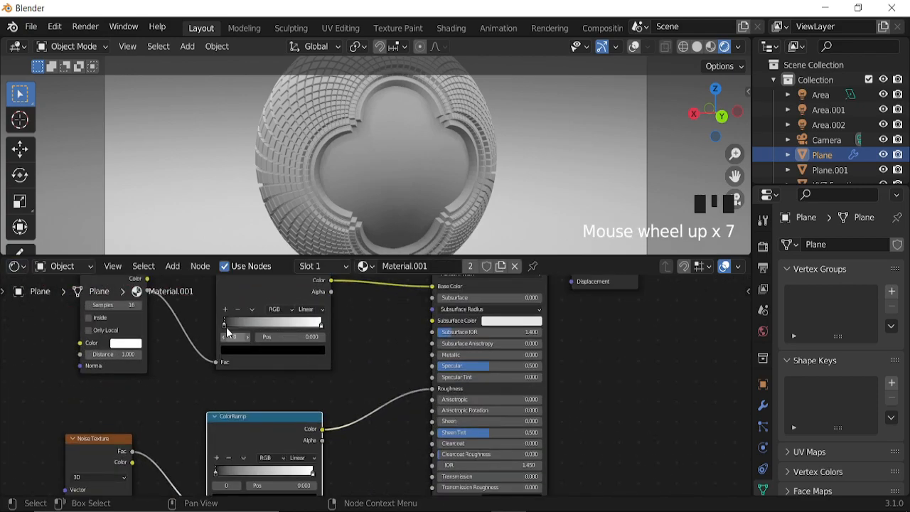
{"action": "left_click_drag", "start_coordinate": [221, 324], "coordinate": [252, 320]}
Set the Ambient Occlusion node's Color to a bright blue and check the sphere in the rendered view
{"action": "left_click", "coordinate": [134, 346]}
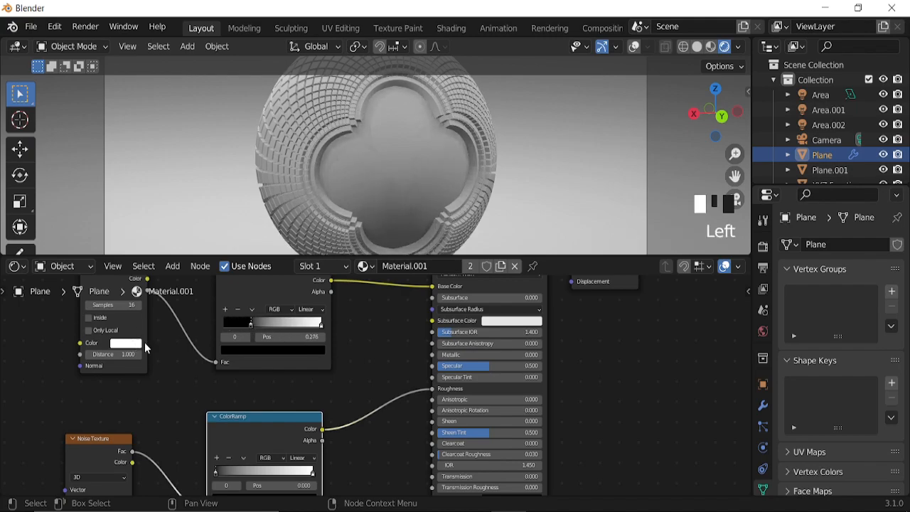
{"action": "left_click_drag", "start_coordinate": [151, 239], "coordinate": [169, 216]}
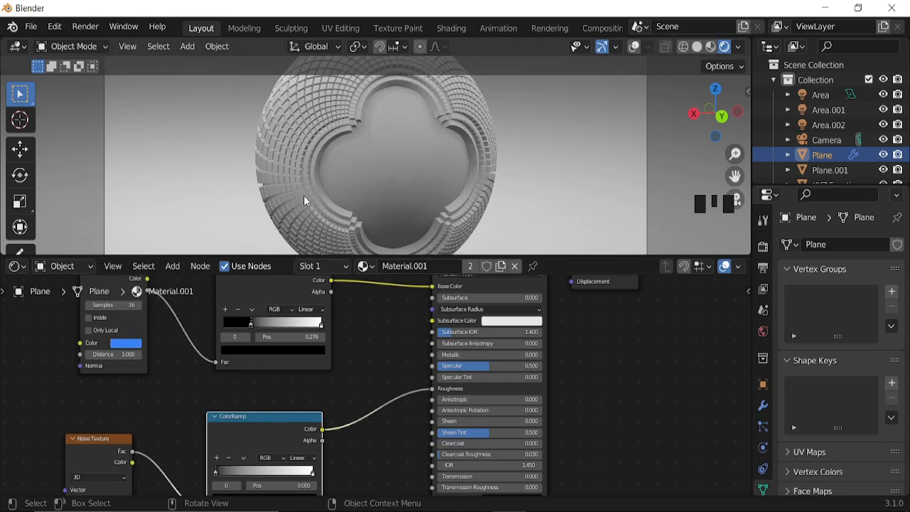
{"action": "scroll", "coordinate": [309, 196], "scroll_direction": "up", "scroll_amount": 4}
{"action": "scroll", "coordinate": [223, 162], "scroll_direction": "down", "scroll_amount": 5}
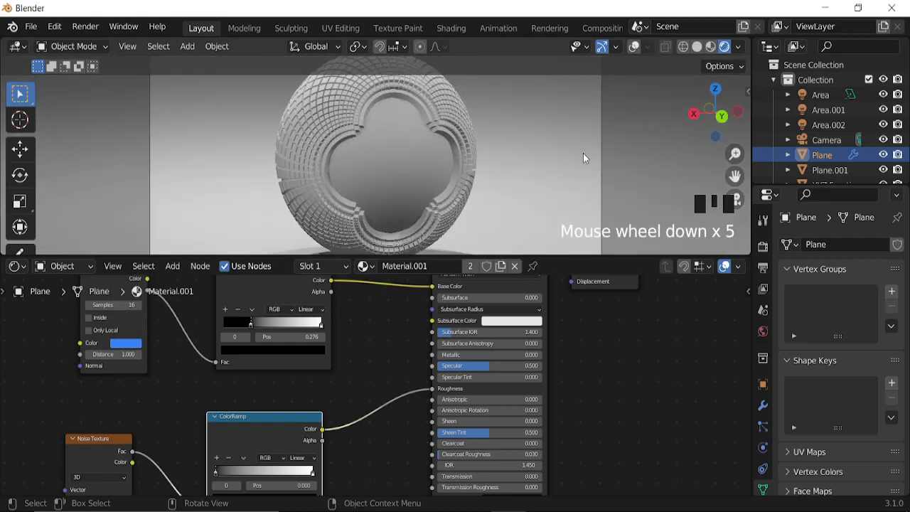
Turn the viewport overlays on briefly and hide them again
{"action": "left_click", "coordinate": [631, 46]}
{"action": "left_click", "coordinate": [631, 46]}
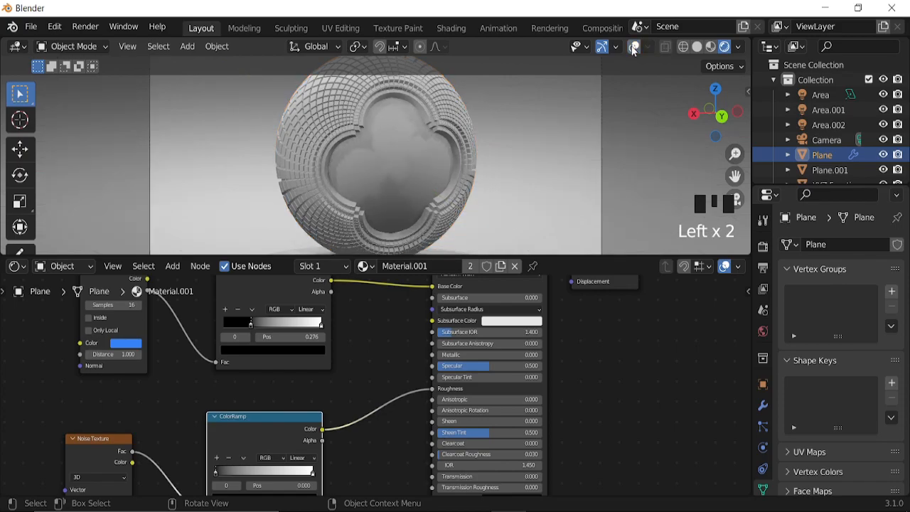
Switch to the Geometry Node Editor, clear the Set Material node's material and reassign Material.001
{"action": "left_click", "coordinate": [16, 267]}
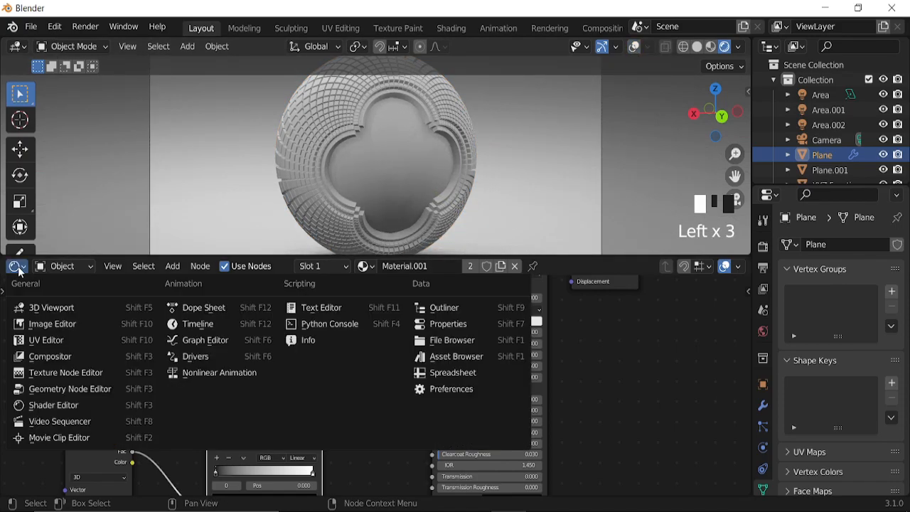
{"action": "left_click", "coordinate": [71, 389]}
{"action": "middle_click_drag", "start_coordinate": [593, 374], "coordinate": [379, 333]}
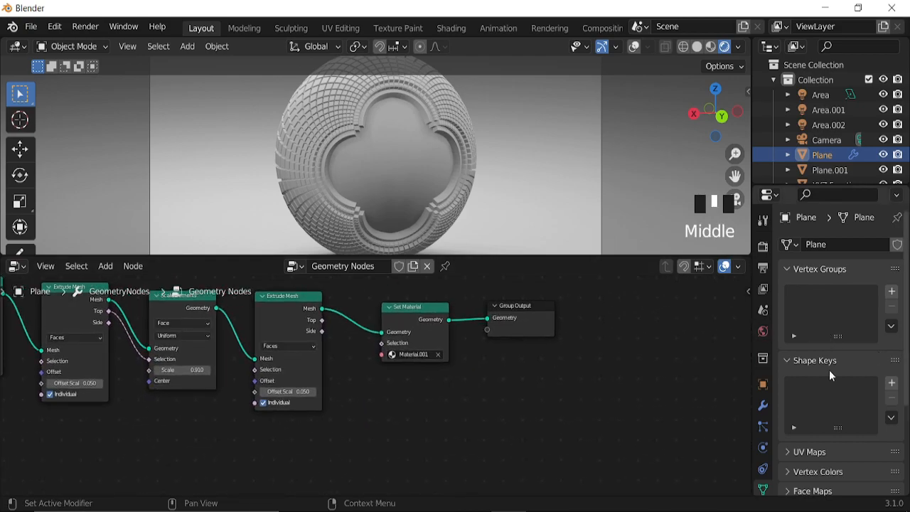
{"action": "scroll", "coordinate": [435, 396], "scroll_direction": "up", "scroll_amount": 5}
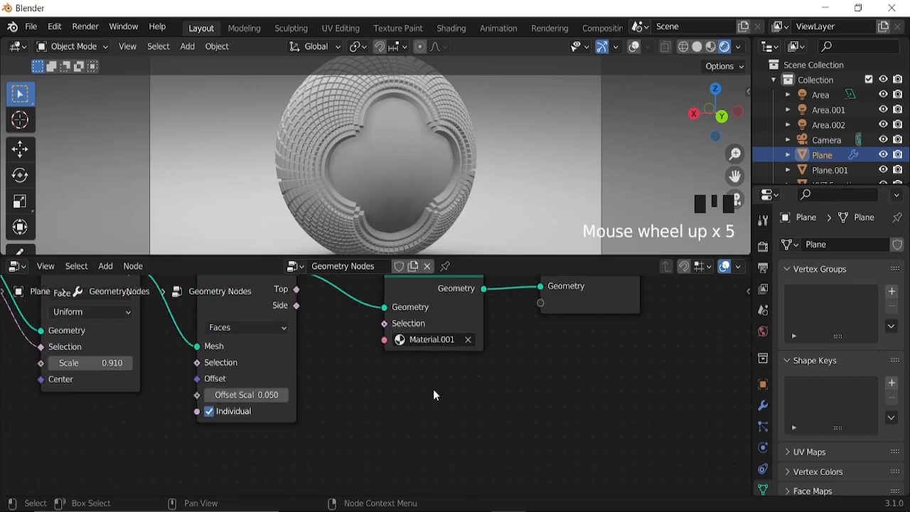
{"action": "left_click", "coordinate": [468, 339]}
{"action": "left_click", "coordinate": [444, 343]}
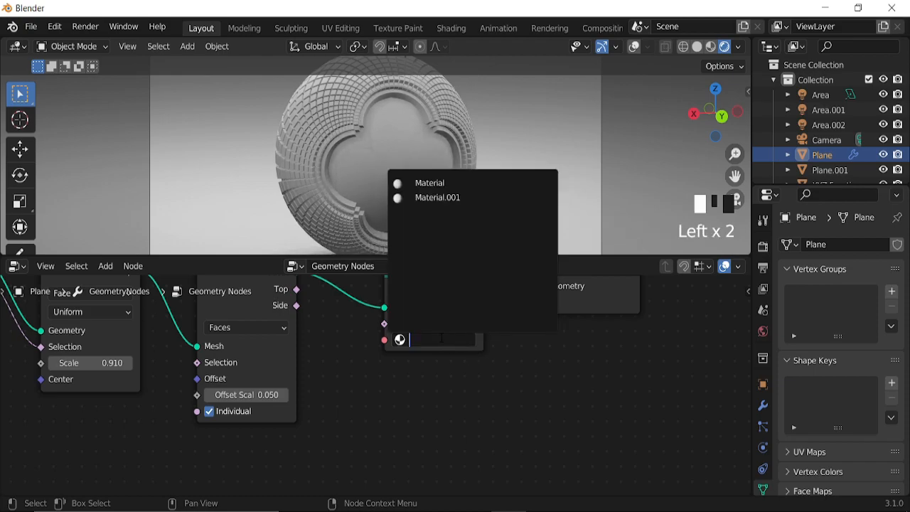
{"action": "left_click", "coordinate": [435, 197]}
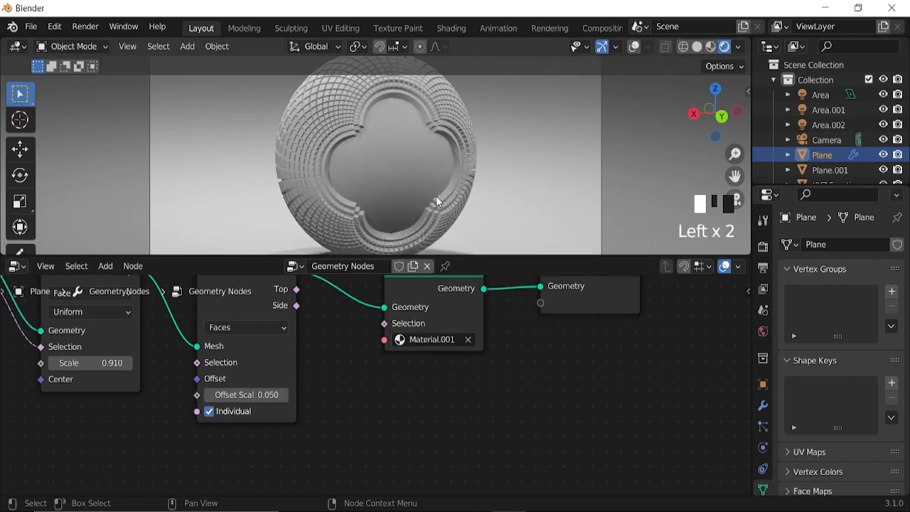
Return to the Shader Editor and move the black stop of the roughness ColorRamp to position 0.604, checking the sphere up close
{"action": "left_click", "coordinate": [15, 266]}
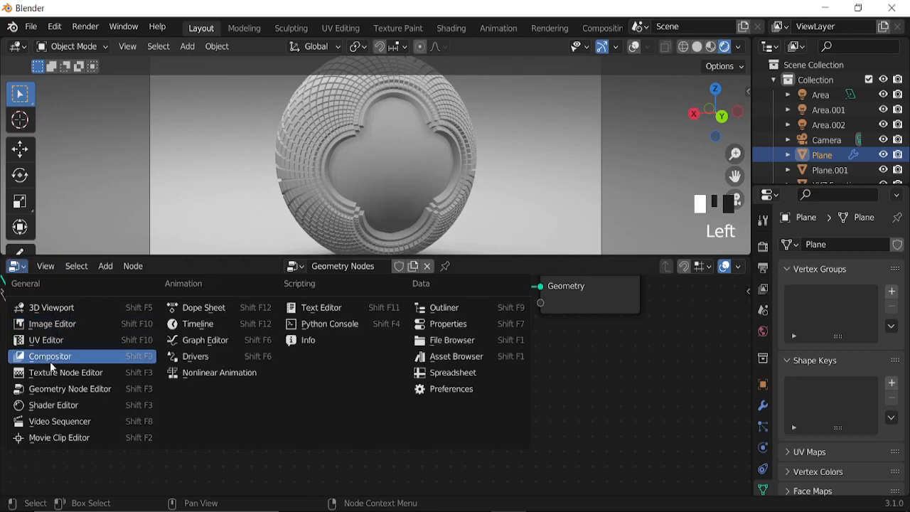
{"action": "left_click", "coordinate": [57, 412]}
{"action": "scroll", "coordinate": [392, 374], "scroll_direction": "down", "scroll_amount": 12}
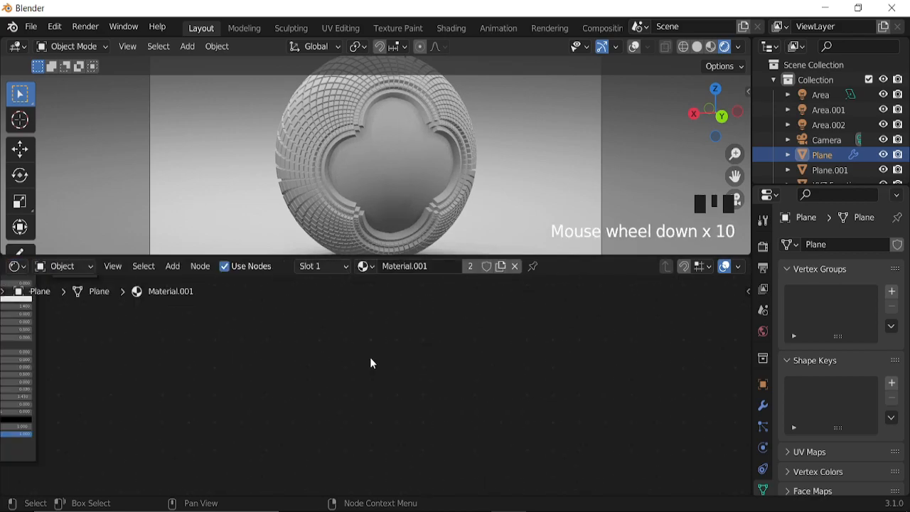
{"action": "middle_click_drag", "start_coordinate": [171, 366], "coordinate": [531, 379]}
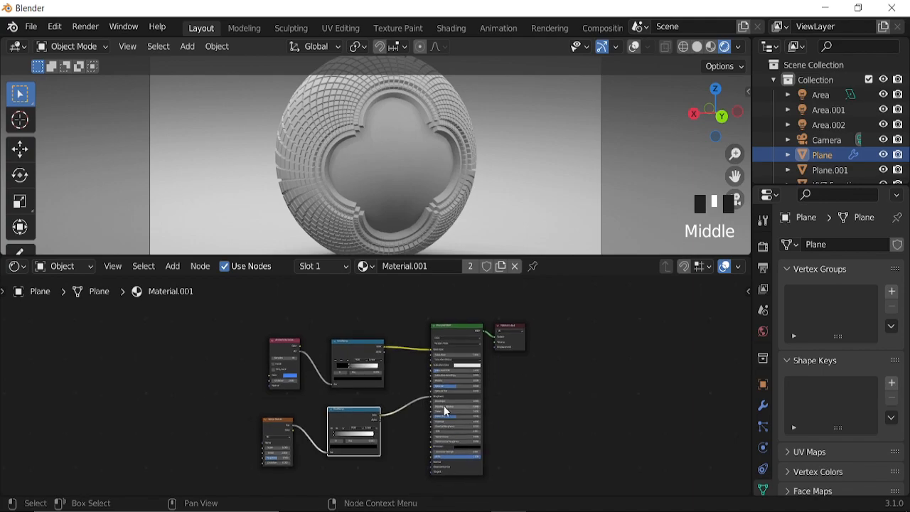
{"action": "scroll", "coordinate": [440, 402], "scroll_direction": "up", "scroll_amount": 7}
{"action": "middle_click_drag", "start_coordinate": [438, 395], "coordinate": [467, 388]}
{"action": "scroll", "coordinate": [467, 390], "scroll_direction": "up", "scroll_amount": 1}
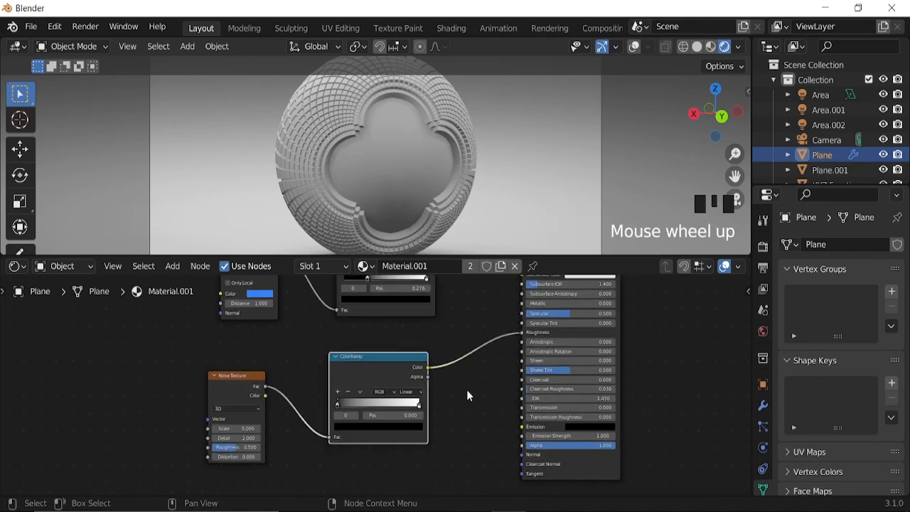
{"action": "left_click_drag", "start_coordinate": [337, 403], "coordinate": [402, 414]}
{"action": "scroll", "coordinate": [320, 220], "scroll_direction": "up", "scroll_amount": 5}
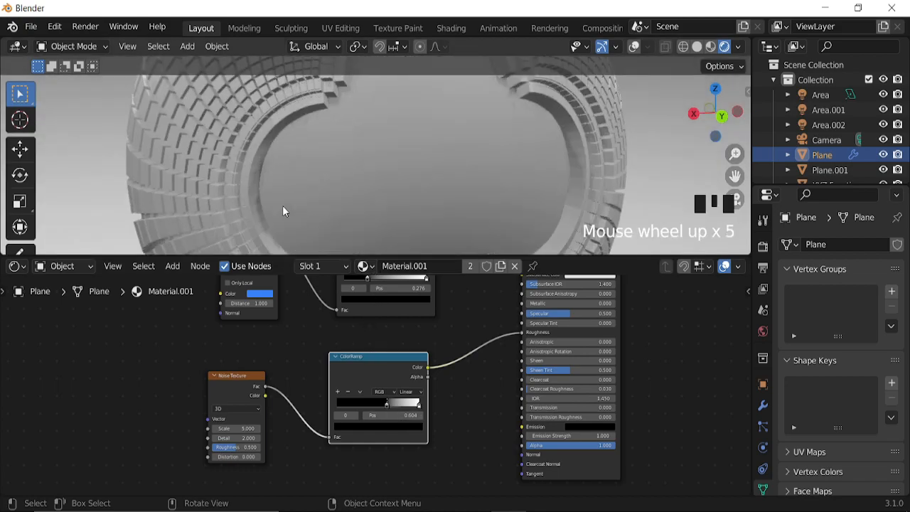
{"action": "scroll", "coordinate": [223, 188], "scroll_direction": "down", "scroll_amount": 5}
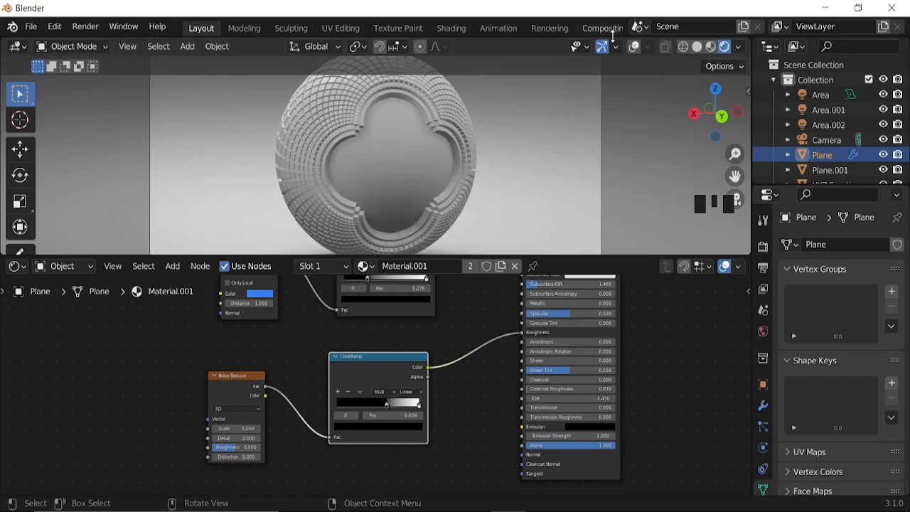
Turn on the viewport overlays, select the smooth inner sphere and create a new material for it
{"action": "left_click", "coordinate": [633, 47]}
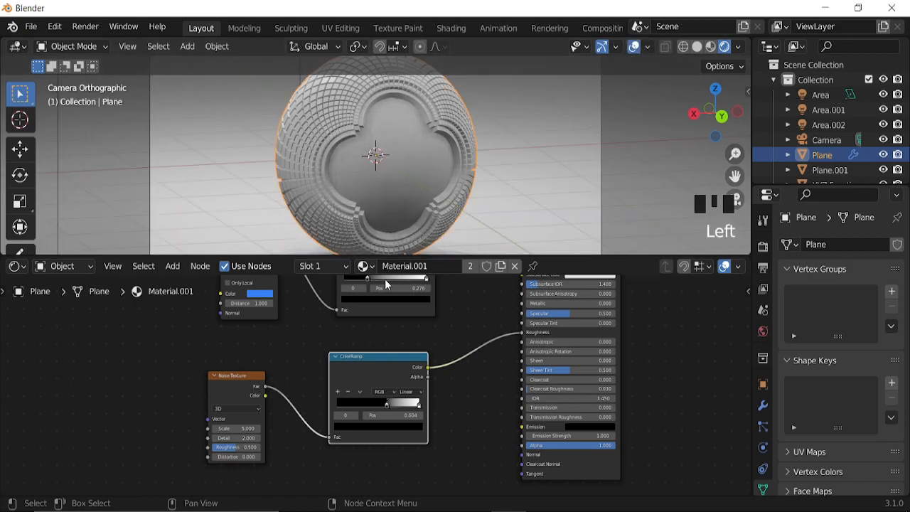
{"action": "left_click", "coordinate": [403, 177]}
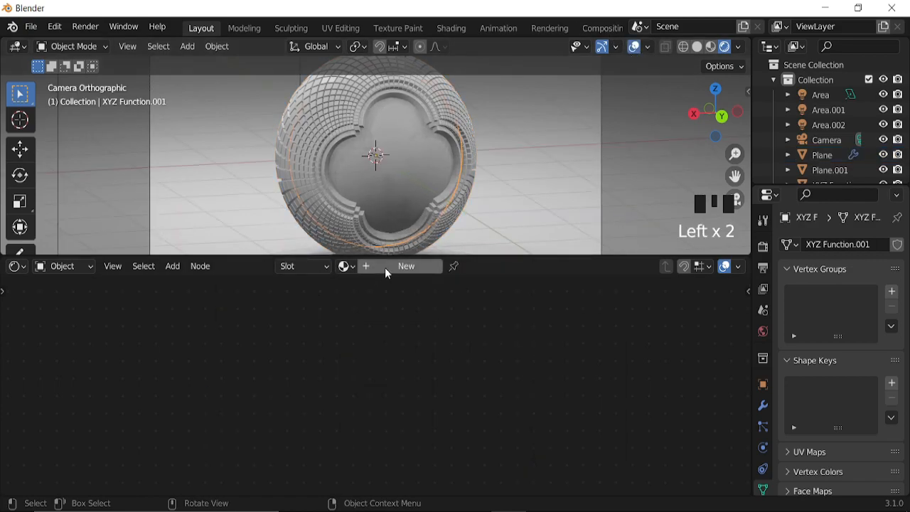
{"action": "scroll", "coordinate": [438, 369], "scroll_direction": "down", "scroll_amount": 6}
{"action": "middle_click_drag", "start_coordinate": [467, 339], "coordinate": [443, 404]}
{"action": "scroll", "coordinate": [411, 395], "scroll_direction": "up", "scroll_amount": 1}
{"action": "scroll", "coordinate": [411, 395], "scroll_direction": "up", "scroll_amount": 2}
Add a Noise Texture node well to the left of the Principled BSDF
{"action": "key", "text": "shift+a"}
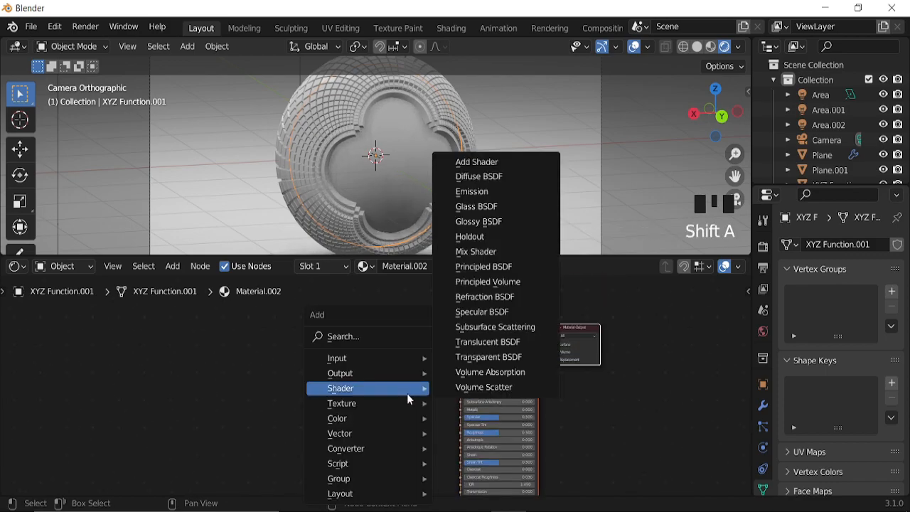
{"action": "left_click", "coordinate": [378, 337]}
{"action": "type", "text": "no"}
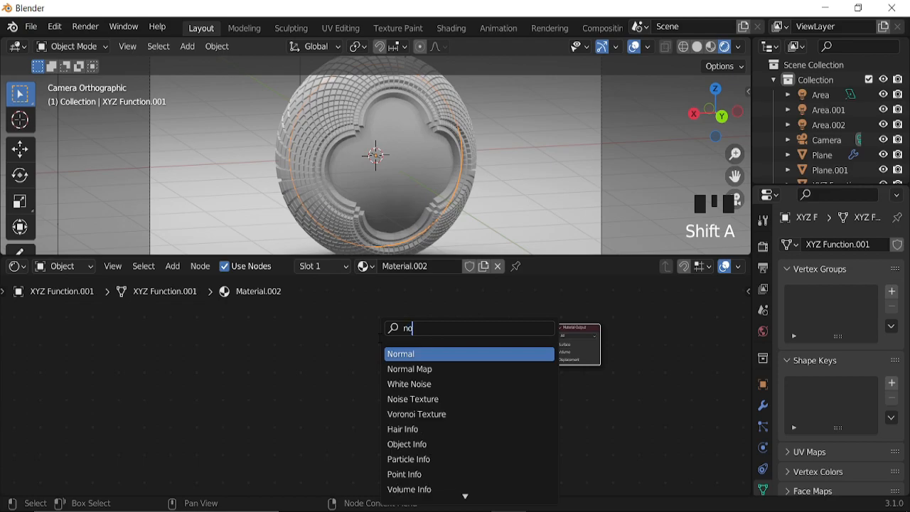
{"action": "left_click", "coordinate": [412, 368]}
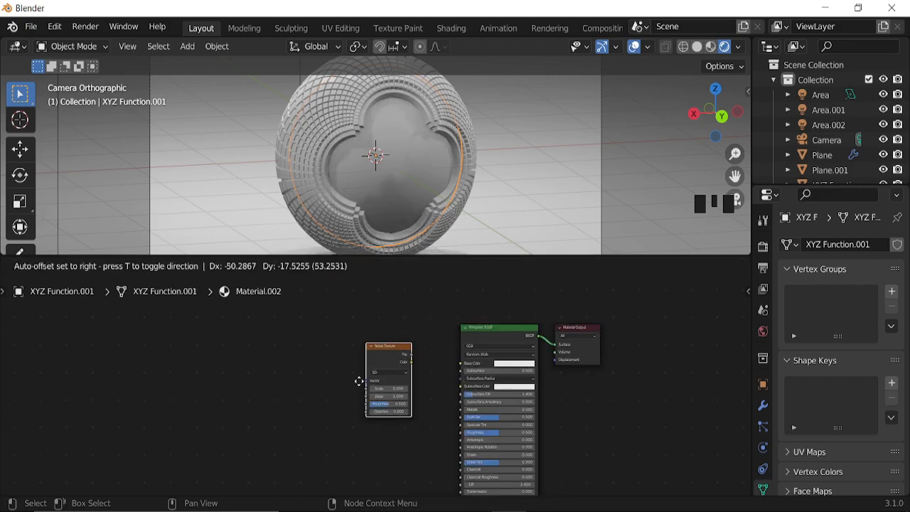
{"action": "left_click", "coordinate": [247, 379]}
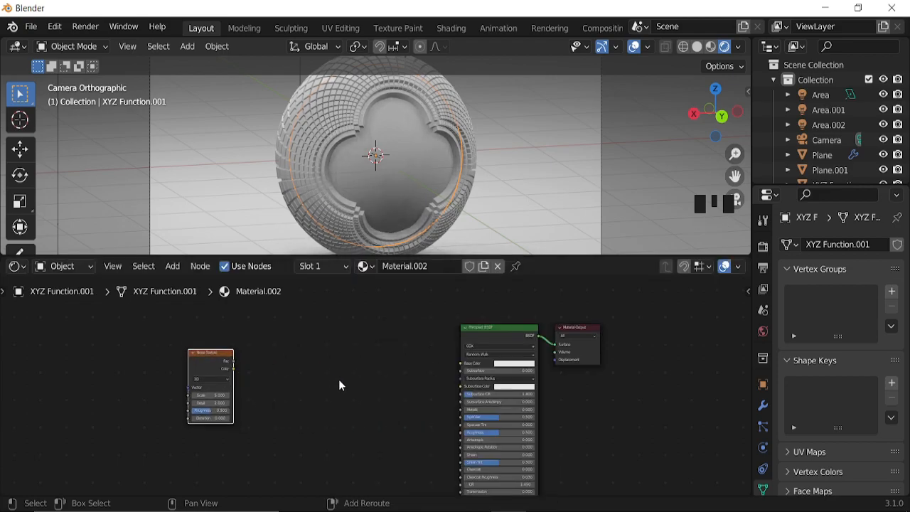
{"action": "key", "text": "shift+a"}
{"action": "left_click", "coordinate": [319, 344]}
{"action": "type", "text": "vo"}
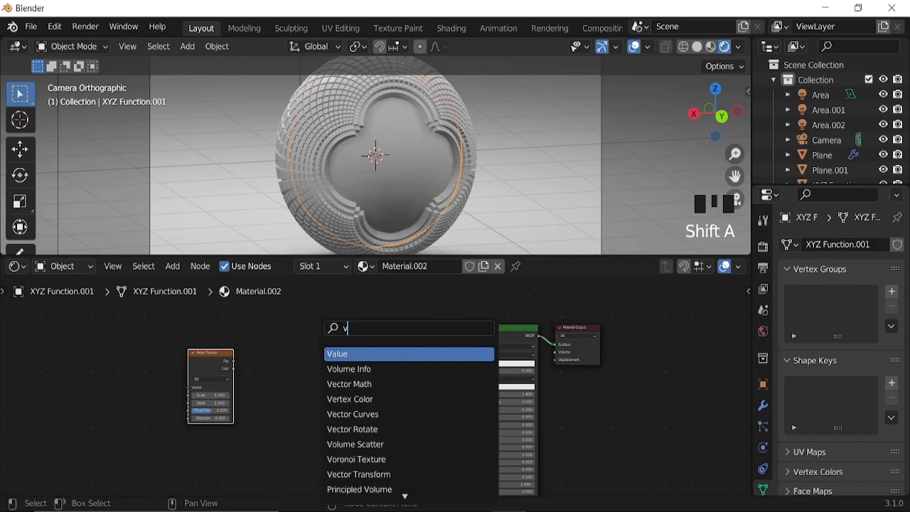
{"action": "key", "text": "Down"}
{"action": "key", "text": "Down"}
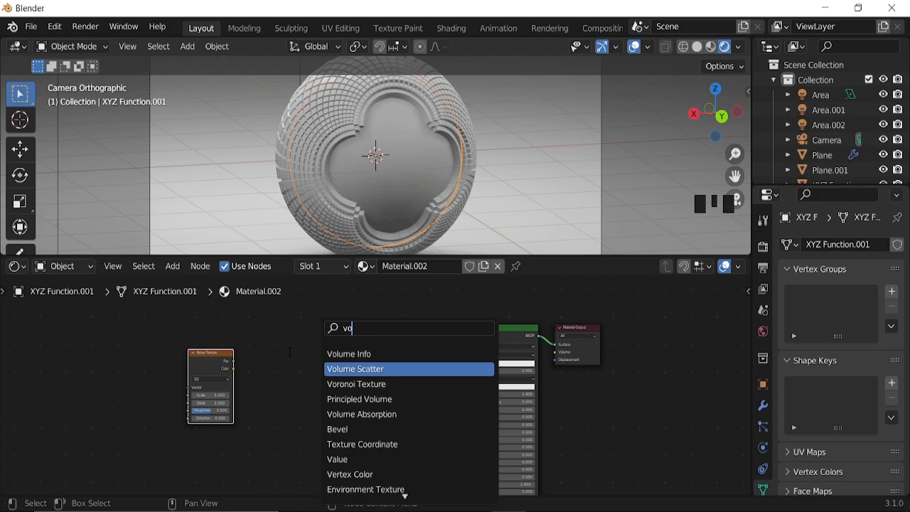
Add a ColorRamp node between the Noise Texture and the Principled BSDF
{"action": "key", "text": "shift+a"}
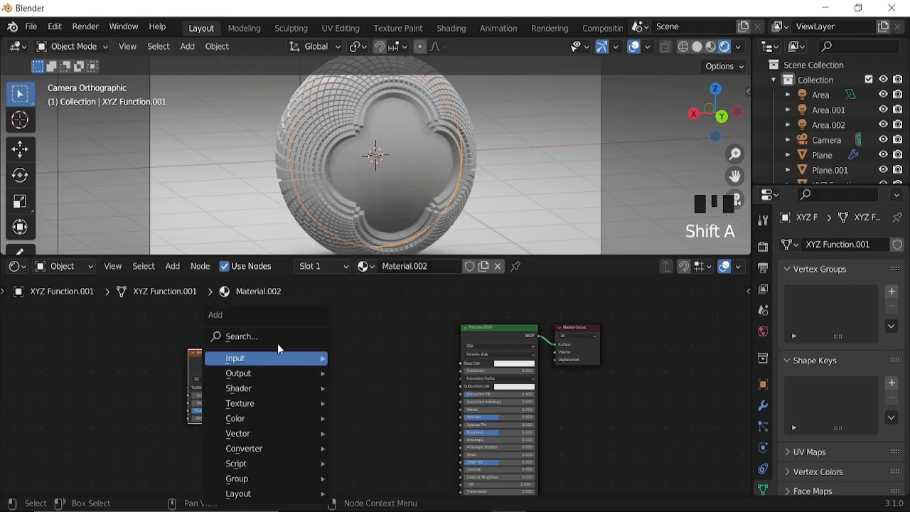
{"action": "left_click", "coordinate": [277, 335]}
{"action": "type", "text": "co"}
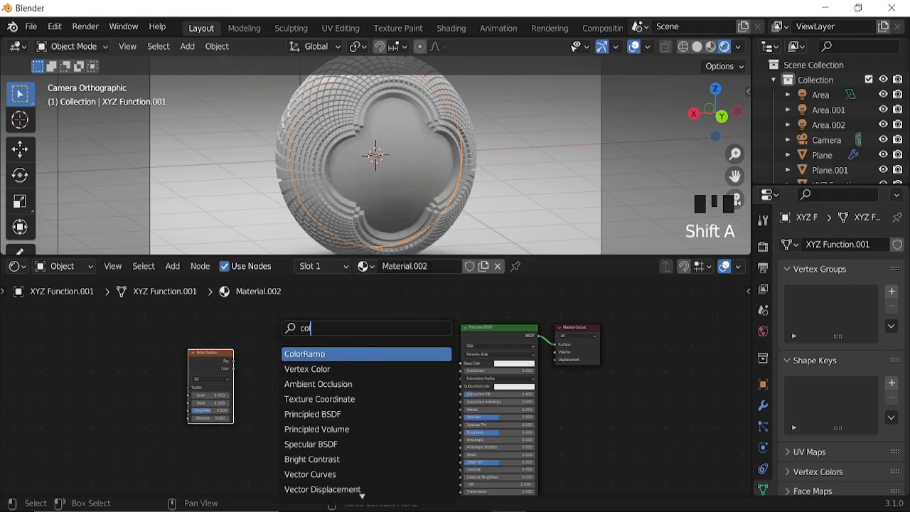
{"action": "left_click", "coordinate": [324, 353]}
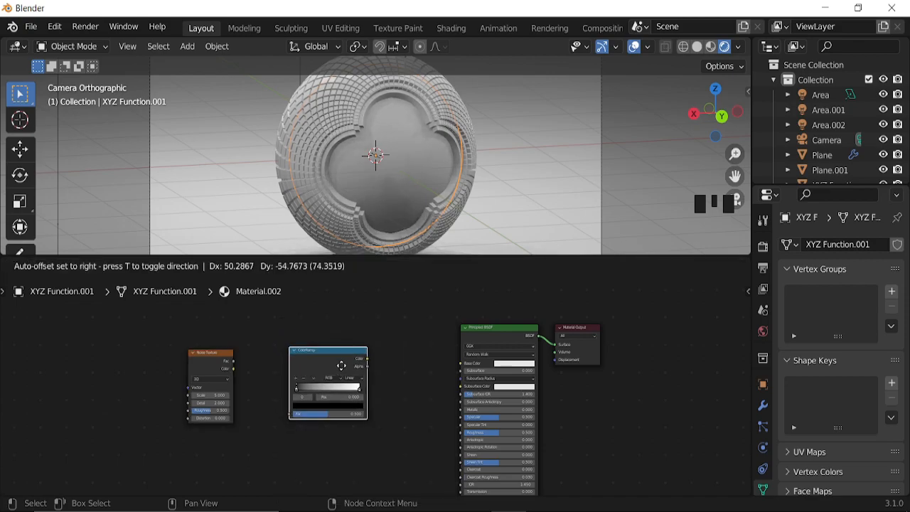
{"action": "left_click", "coordinate": [285, 414]}
Link the Noise Texture's Fac output to the ColorRamp's Fac and the ramp's Color to the Principled BSDF's Roughness
{"action": "scroll", "coordinate": [284, 413], "scroll_direction": "up", "scroll_amount": 4}
{"action": "middle_click_drag", "start_coordinate": [277, 402], "coordinate": [308, 379]}
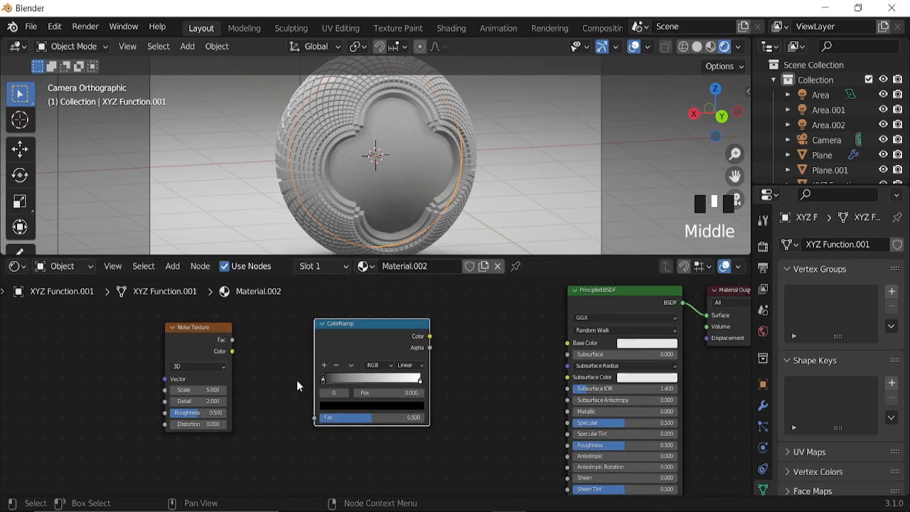
{"action": "left_click_drag", "start_coordinate": [231, 351], "coordinate": [317, 419]}
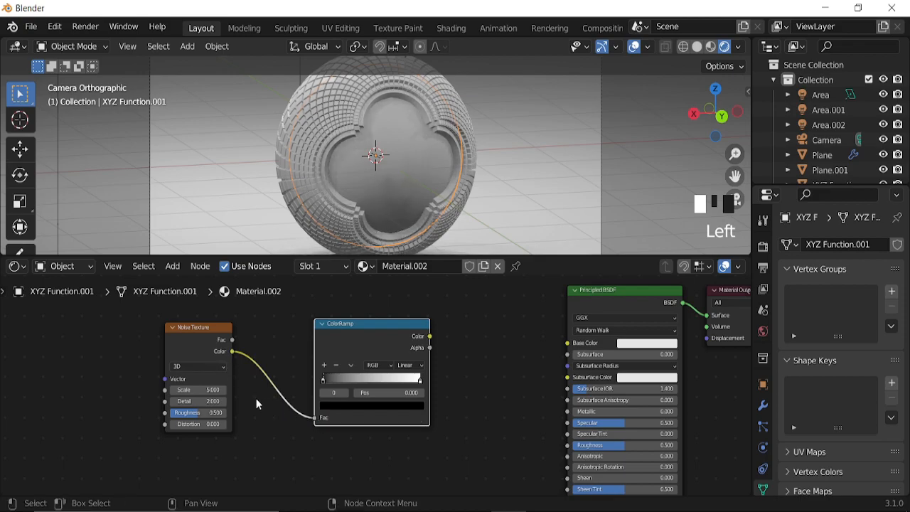
{"action": "right_click_drag", "start_coordinate": [261, 397], "coordinate": [240, 357], "text": "ctrl"}
{"action": "left_click_drag", "start_coordinate": [230, 338], "coordinate": [318, 420]}
{"action": "left_click_drag", "start_coordinate": [430, 337], "coordinate": [567, 445]}
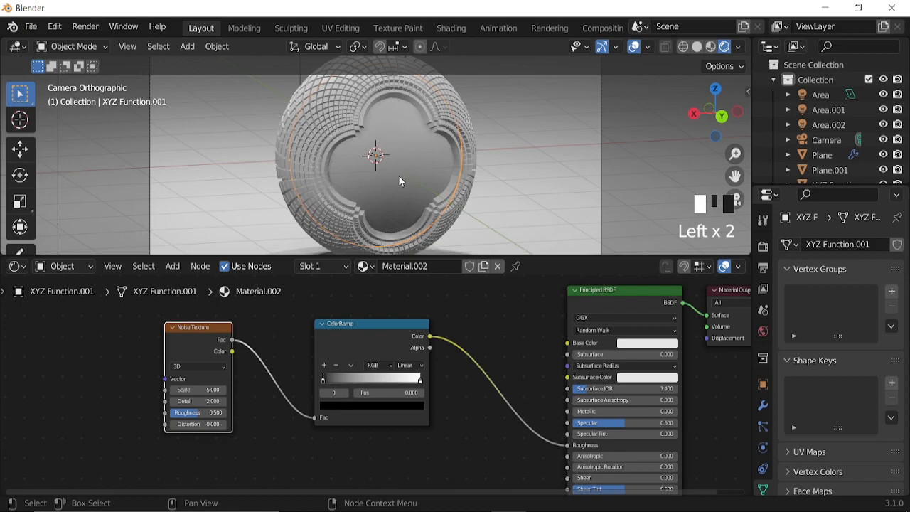
Move the Noise Texture and ColorRamp nodes down and to the left to free space beside Base Color
{"action": "scroll", "coordinate": [390, 180], "scroll_direction": "up", "scroll_amount": 4}
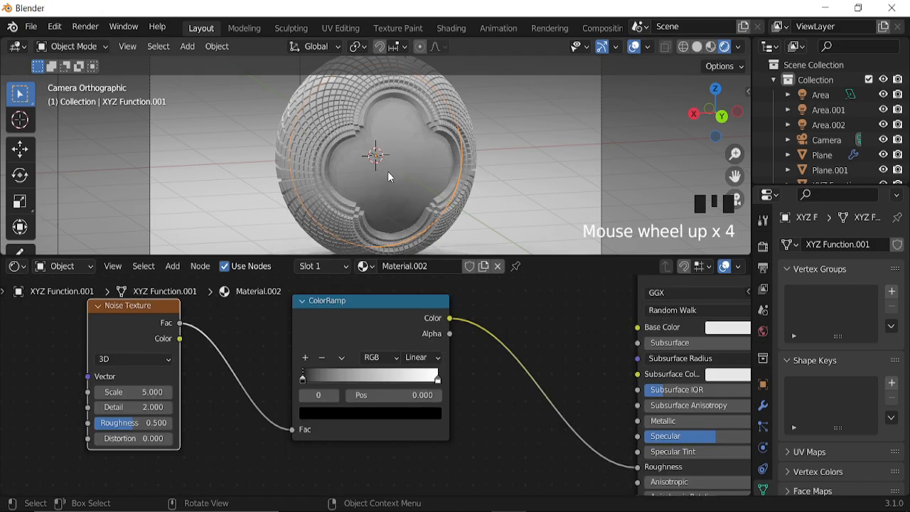
{"action": "scroll", "coordinate": [371, 342], "scroll_direction": "down", "scroll_amount": 9}
{"action": "left_click", "coordinate": [300, 348]}
{"action": "left_click_drag", "start_coordinate": [300, 348], "coordinate": [245, 382]}
{"action": "left_click_drag", "start_coordinate": [372, 348], "coordinate": [277, 405]}
Add a second ColorRamp and a duplicate of the Noise Texture above the roughness nodes
{"action": "key", "text": "shift+a"}
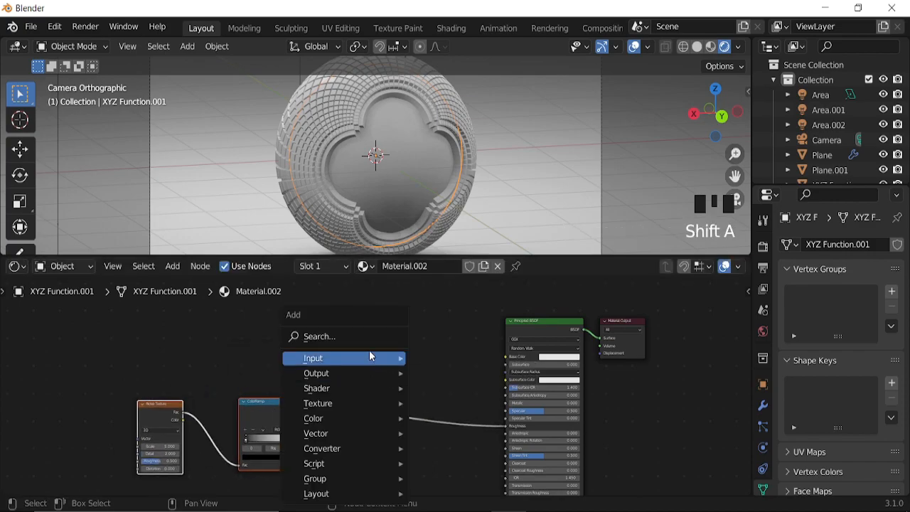
{"action": "left_click", "coordinate": [366, 339]}
{"action": "type", "text": "co"}
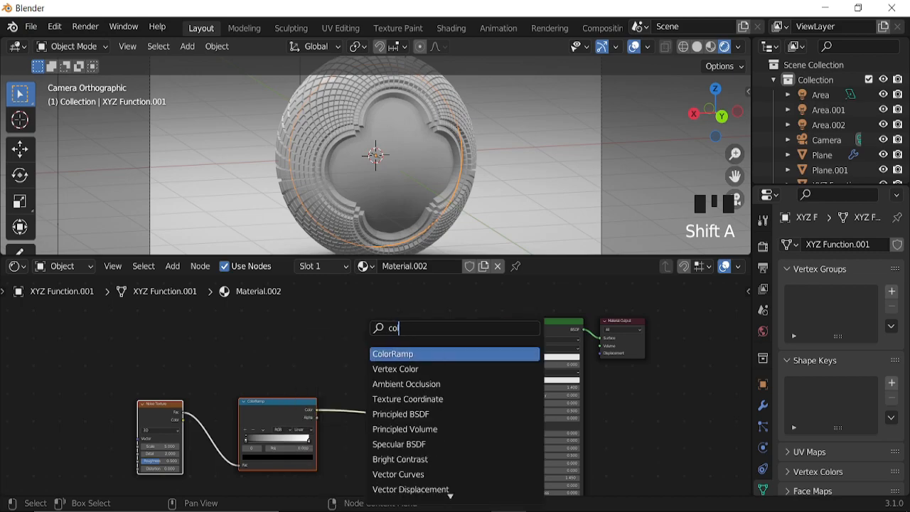
{"action": "left_click", "coordinate": [419, 352]}
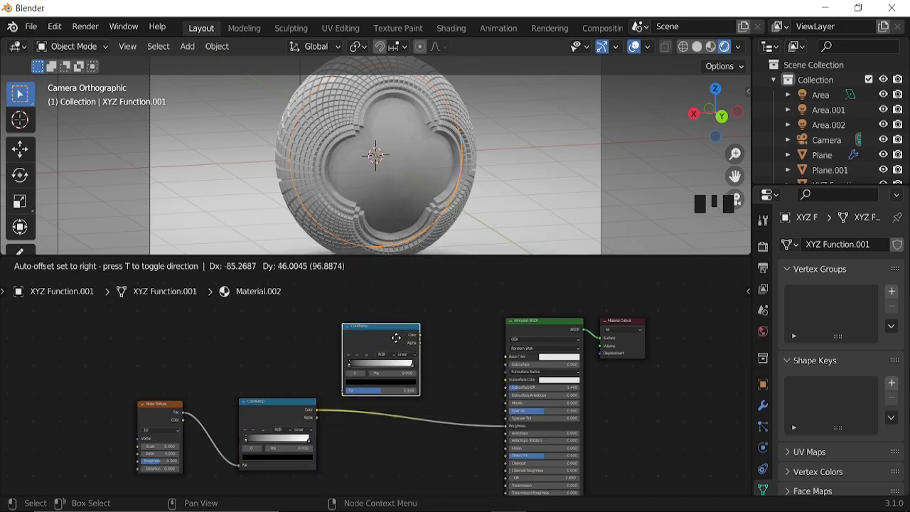
{"action": "left_click", "coordinate": [384, 359]}
{"action": "left_click", "coordinate": [169, 413]}
{"action": "key", "text": "shift+d"}
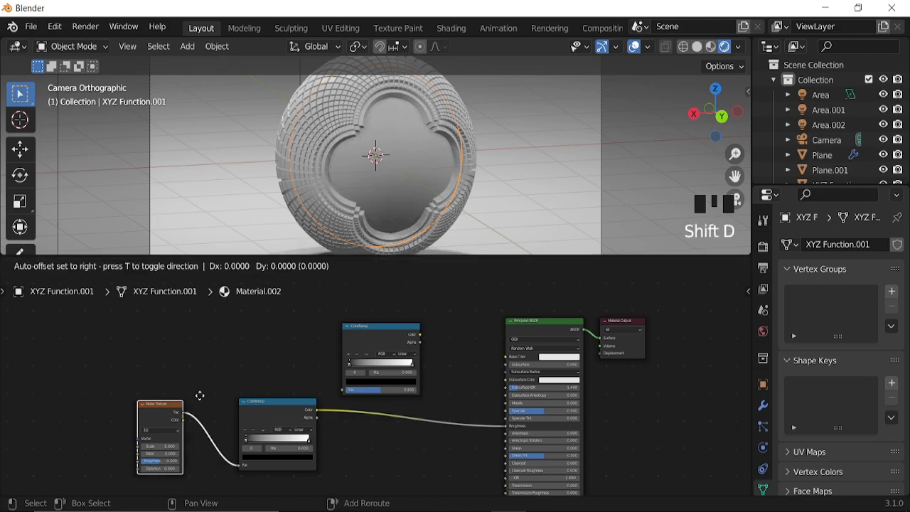
{"action": "left_click", "coordinate": [284, 329]}
Link the duplicated Noise Texture's Fac to the new ColorRamp's Fac and that ramp's Color to Base Color
{"action": "scroll", "coordinate": [311, 396], "scroll_direction": "up", "scroll_amount": 5}
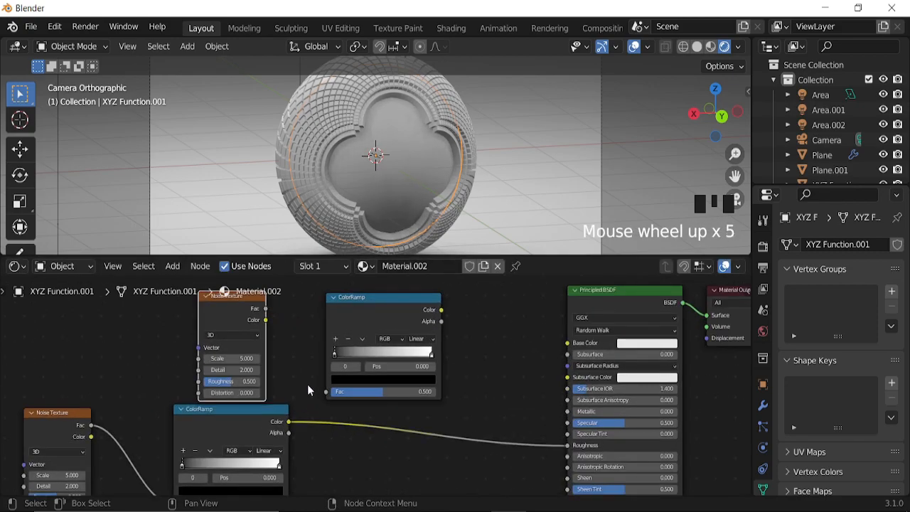
{"action": "left_click_drag", "start_coordinate": [265, 308], "coordinate": [326, 392]}
{"action": "left_click_drag", "start_coordinate": [441, 309], "coordinate": [568, 344]}
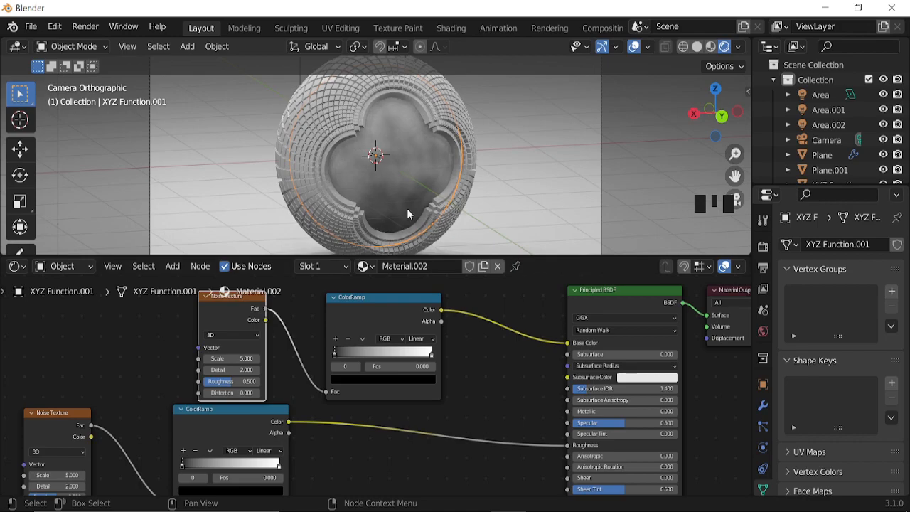
Set the duplicated Noise Texture's Scale to 10.900 and Detail to 8.300
{"action": "scroll", "coordinate": [407, 205], "scroll_direction": "up", "scroll_amount": 1}
{"action": "scroll", "coordinate": [407, 205], "scroll_direction": "up", "scroll_amount": 2}
{"action": "middle_click_drag", "start_coordinate": [402, 345], "coordinate": [559, 349]}
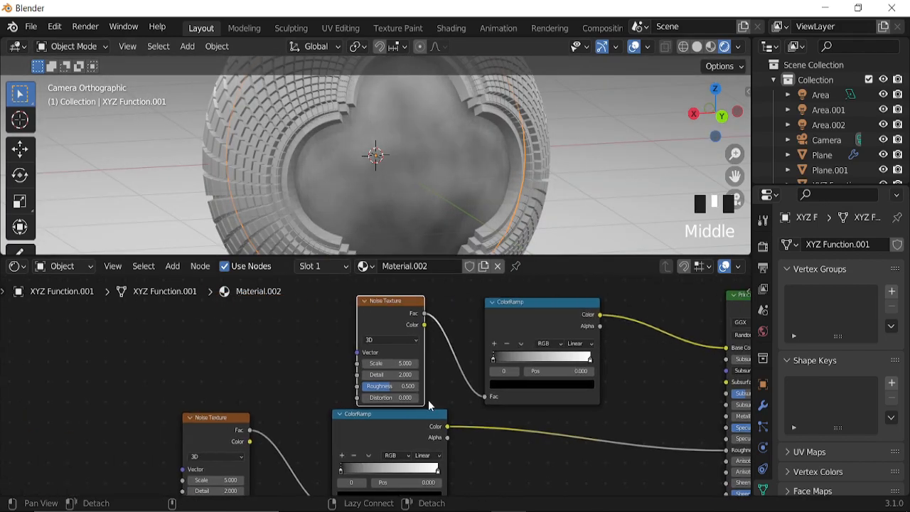
{"action": "scroll", "coordinate": [392, 382], "scroll_direction": "up", "scroll_amount": 4}
{"action": "left_click_drag", "start_coordinate": [398, 355], "coordinate": [435, 371]}
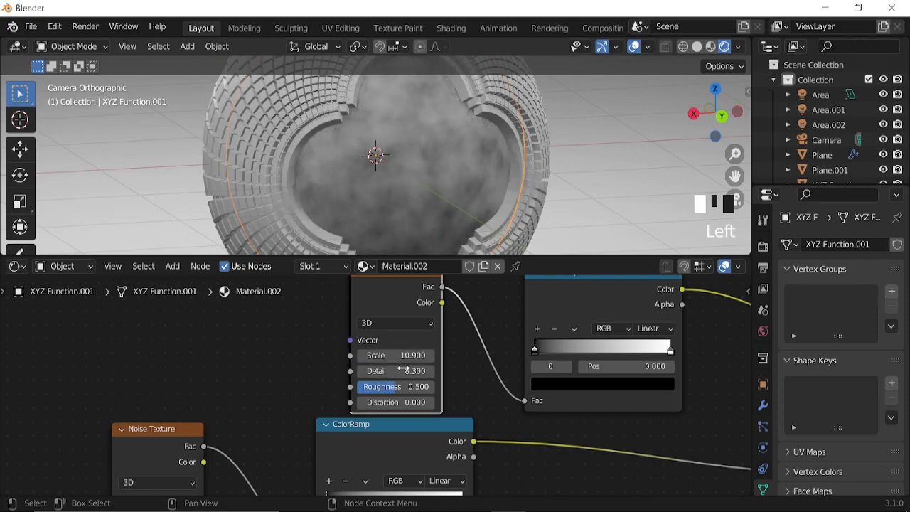
Move the black stop of the Base Color ramp to about the middle of the gradient
{"action": "middle_click_drag", "start_coordinate": [587, 384], "coordinate": [507, 396]}
{"action": "left_click_drag", "start_coordinate": [455, 363], "coordinate": [531, 368]}
{"action": "middle_click_drag", "start_coordinate": [603, 380], "coordinate": [435, 386]}
Recolor the Base Color ramp's white stop to red and its black stop to grey
{"action": "left_click", "coordinate": [423, 366]}
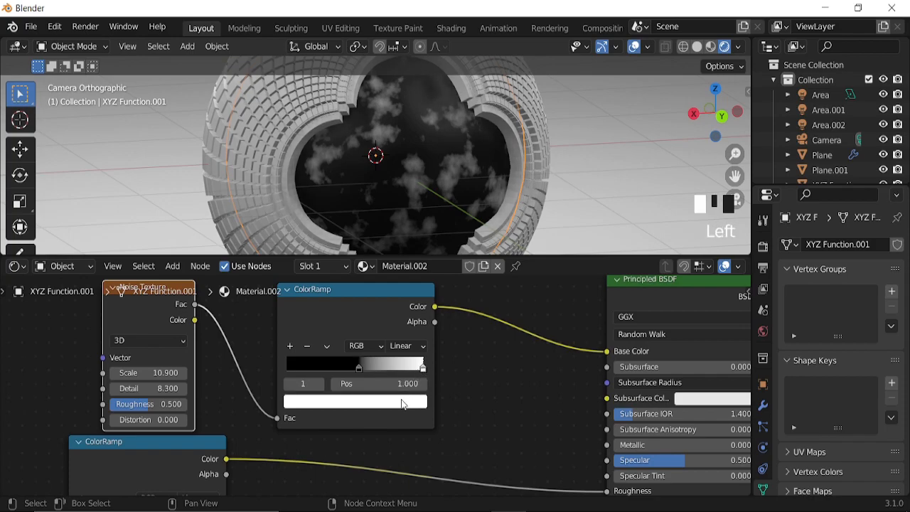
{"action": "left_click", "coordinate": [403, 402]}
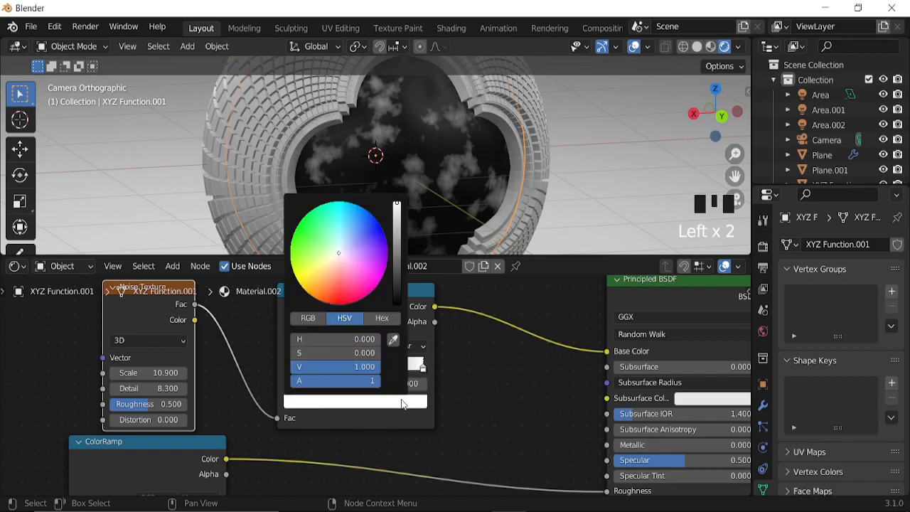
{"action": "left_click", "coordinate": [334, 301]}
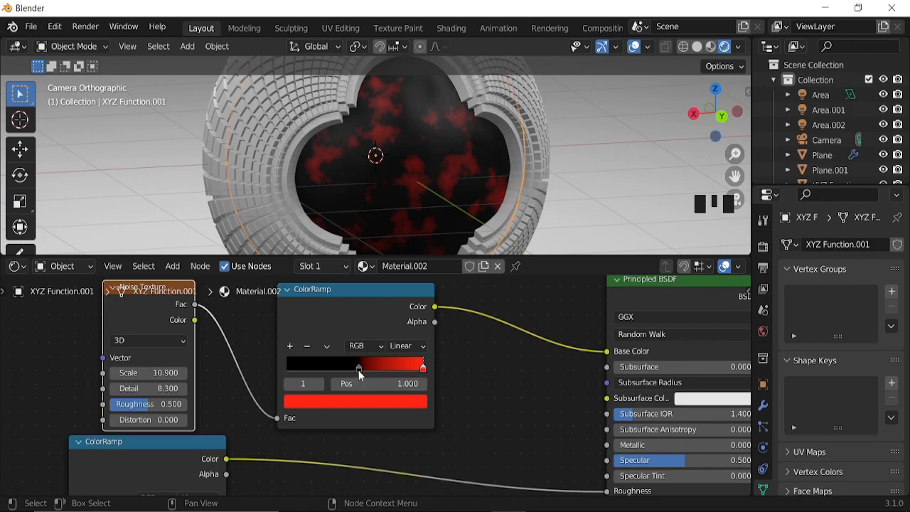
{"action": "left_click", "coordinate": [359, 368]}
{"action": "left_click", "coordinate": [384, 402]}
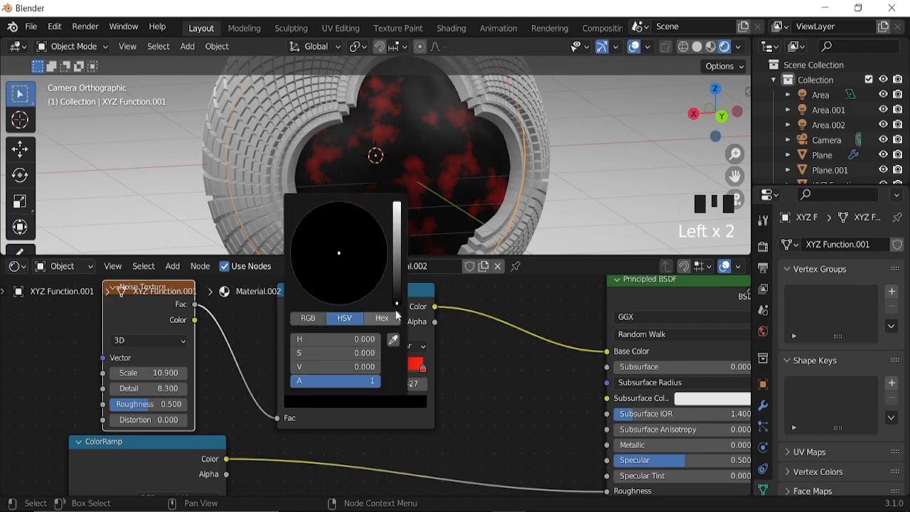
{"action": "left_click_drag", "start_coordinate": [397, 301], "coordinate": [402, 264]}
Set the Principled BSDF's Transmission to 1.000 for the inner sphere's material
{"action": "middle_click_drag", "start_coordinate": [559, 390], "coordinate": [385, 296]}
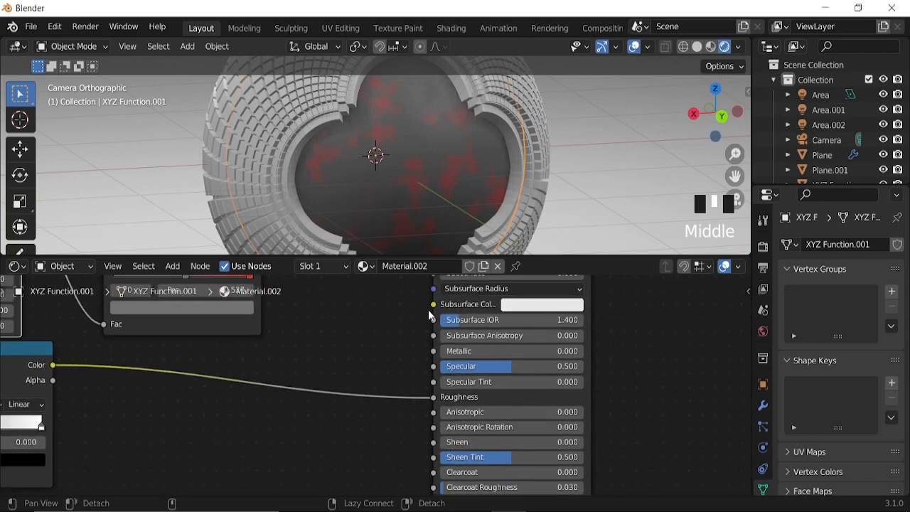
{"action": "scroll", "coordinate": [457, 385], "scroll_direction": "down", "scroll_amount": 5}
{"action": "middle_click_drag", "start_coordinate": [451, 395], "coordinate": [420, 408]}
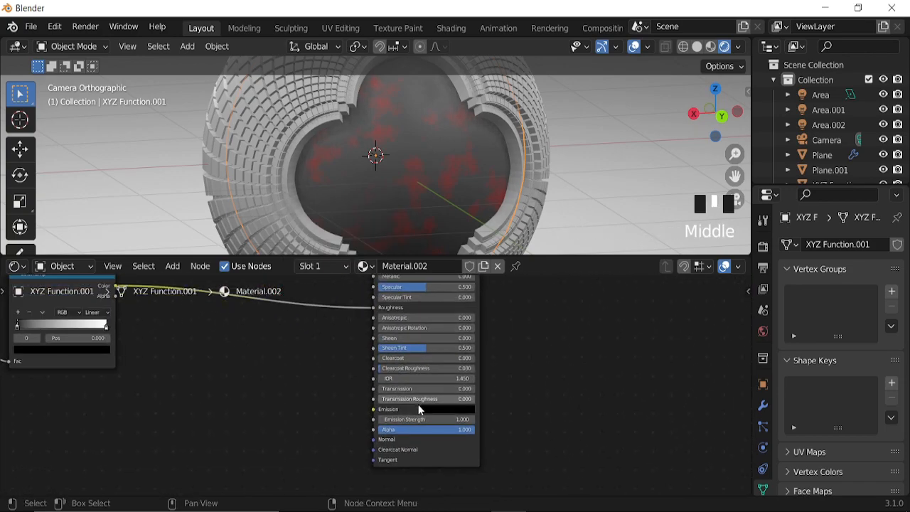
{"action": "scroll", "coordinate": [419, 402], "scroll_direction": "up", "scroll_amount": 6}
{"action": "left_click", "coordinate": [421, 392]}
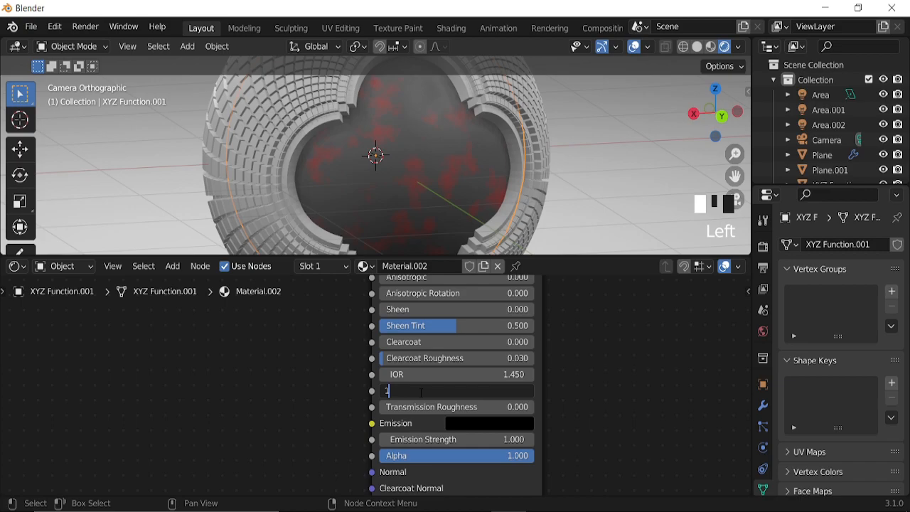
{"action": "key", "text": "Return"}
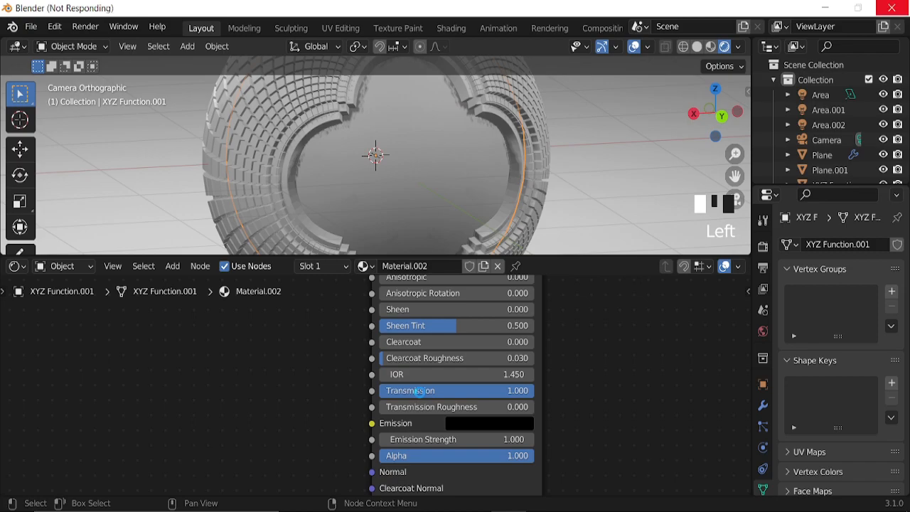
{"action": "left_click", "coordinate": [419, 391]}
{"action": "key", "text": "Return"}
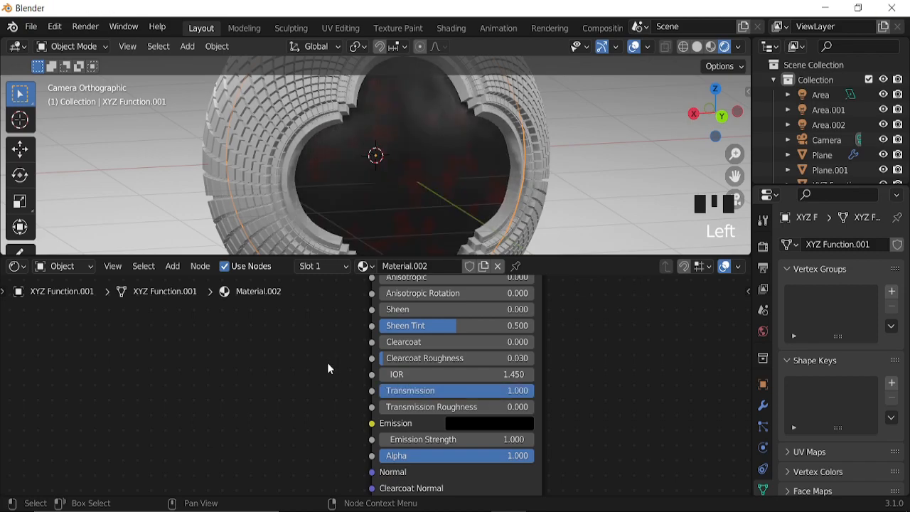
Enlarge the 3D viewport and switch the render engine from Eevee to Cycles
{"action": "left_click_drag", "start_coordinate": [578, 254], "coordinate": [577, 347]}
{"action": "scroll", "coordinate": [475, 266], "scroll_direction": "down", "scroll_amount": 7}
{"action": "scroll", "coordinate": [476, 266], "scroll_direction": "up", "scroll_amount": 3}
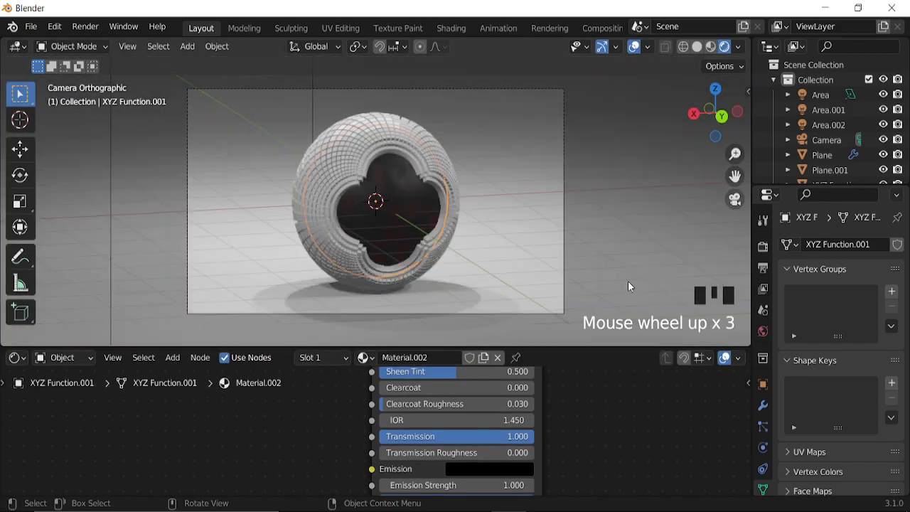
{"action": "left_click", "coordinate": [763, 249]}
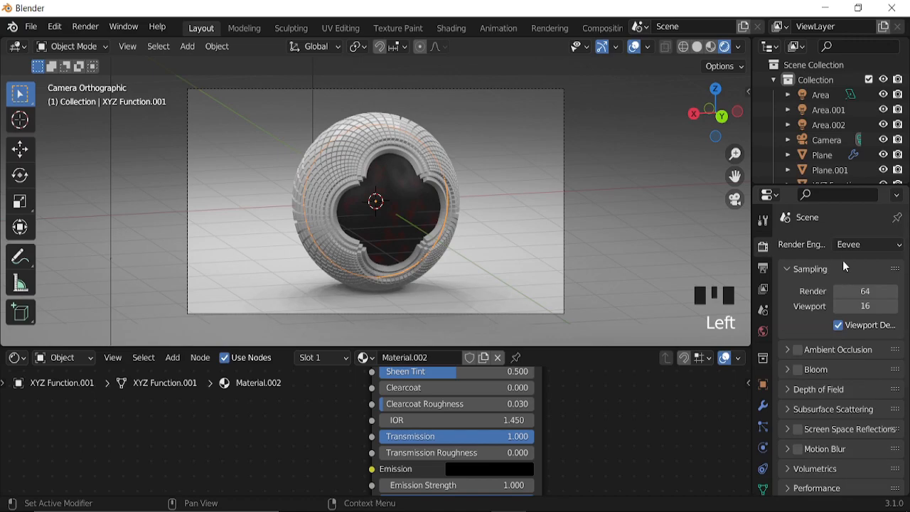
{"action": "left_click", "coordinate": [856, 246]}
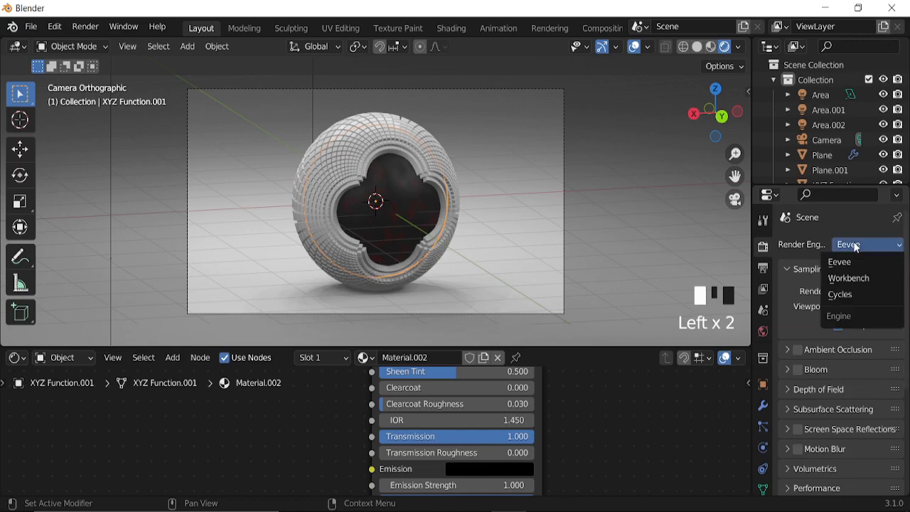
{"action": "left_click", "coordinate": [844, 295]}
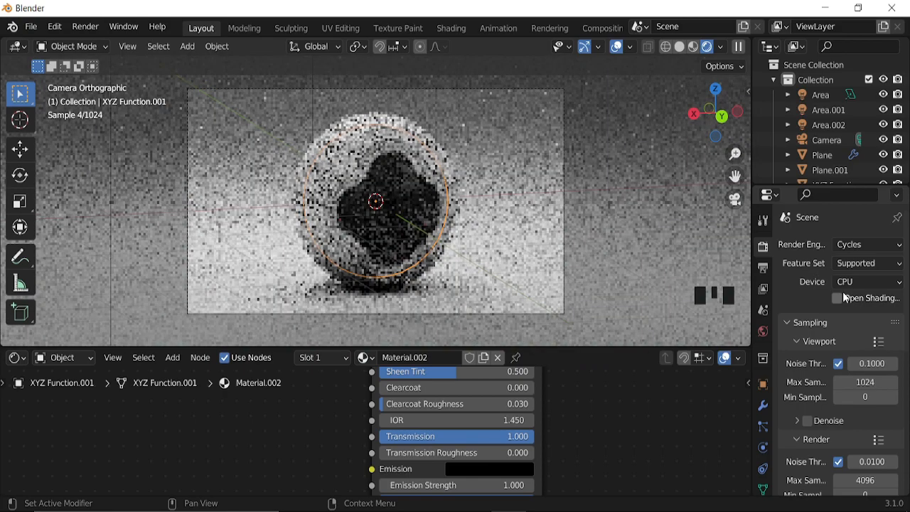
Enable denoising for viewport sampling and hide the viewport overlays
{"action": "scroll", "coordinate": [799, 345], "scroll_direction": "down", "scroll_amount": 3}
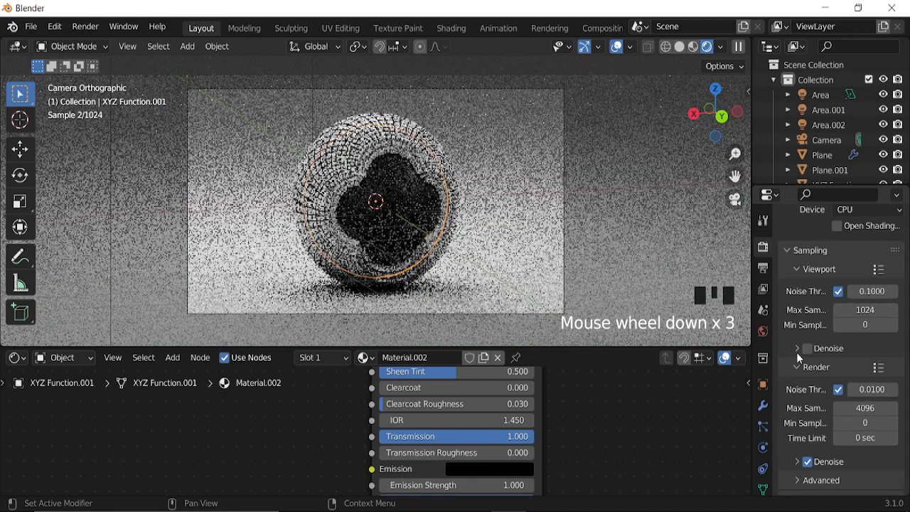
{"action": "left_click", "coordinate": [807, 348]}
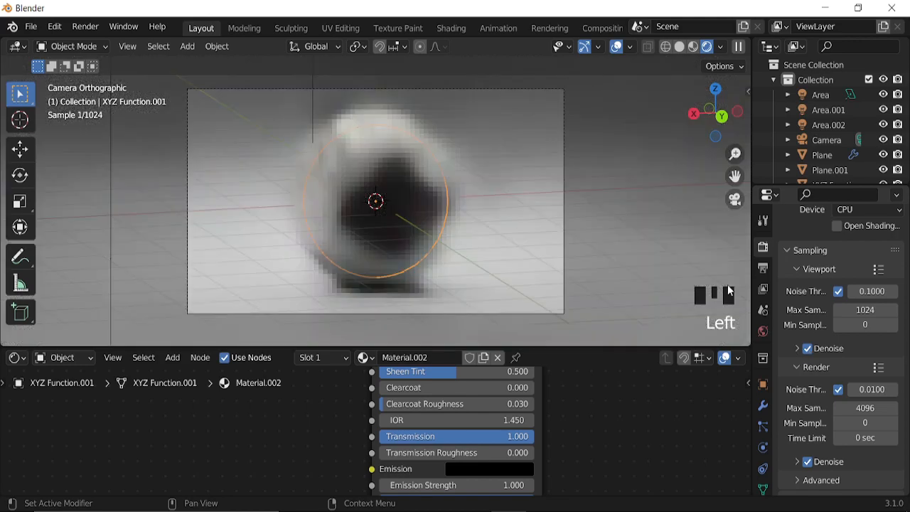
{"action": "left_click", "coordinate": [617, 47]}
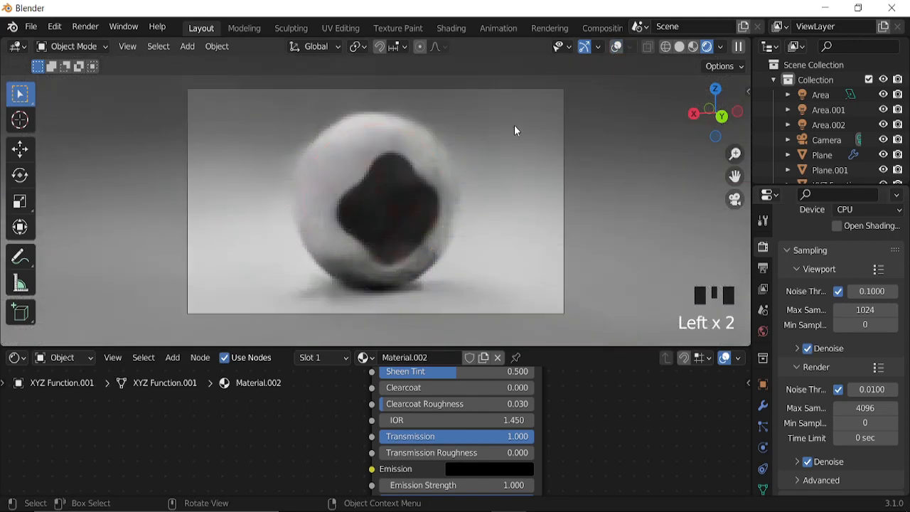
{"action": "scroll", "coordinate": [419, 232], "scroll_direction": "up", "scroll_amount": 1}
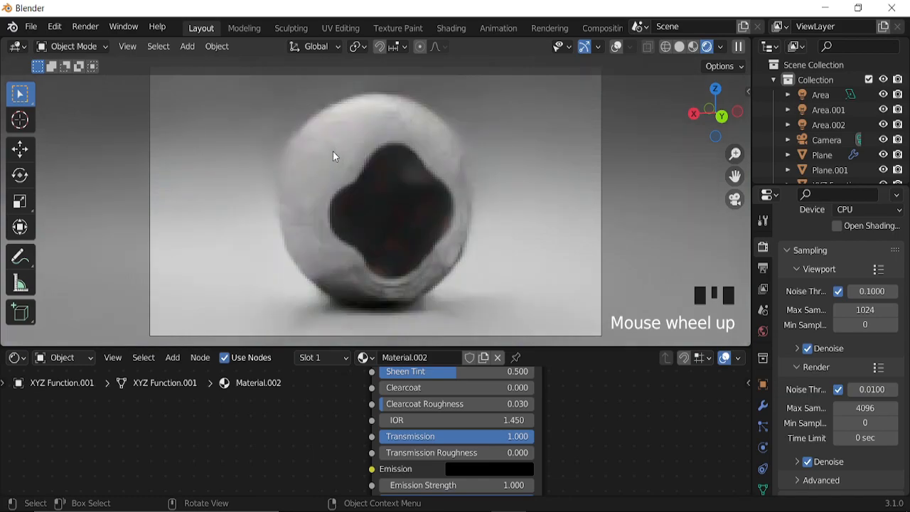
Set the color management Look to High Contrast
{"action": "scroll", "coordinate": [831, 330], "scroll_direction": "down", "scroll_amount": 8}
{"action": "scroll", "coordinate": [824, 352], "scroll_direction": "down", "scroll_amount": 8}
{"action": "left_click", "coordinate": [789, 487]}
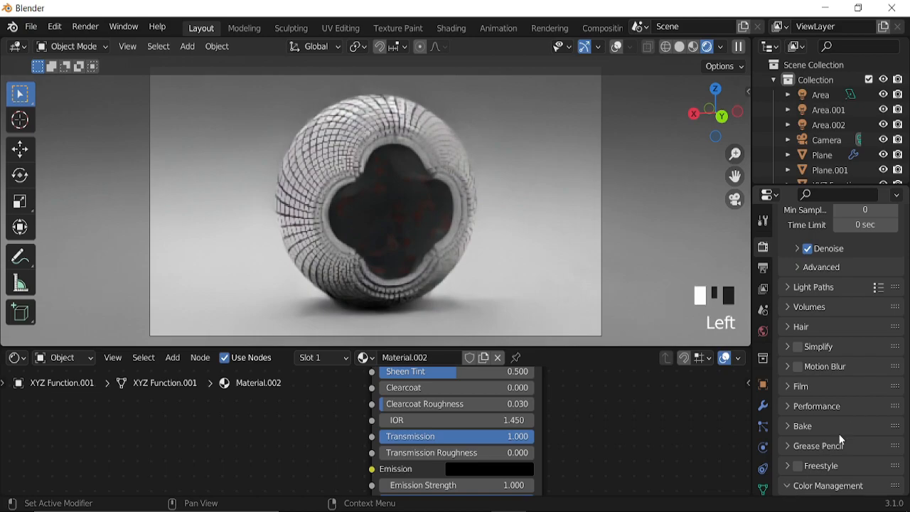
{"action": "scroll", "coordinate": [840, 441], "scroll_direction": "down", "scroll_amount": 4}
{"action": "left_click", "coordinate": [860, 449]}
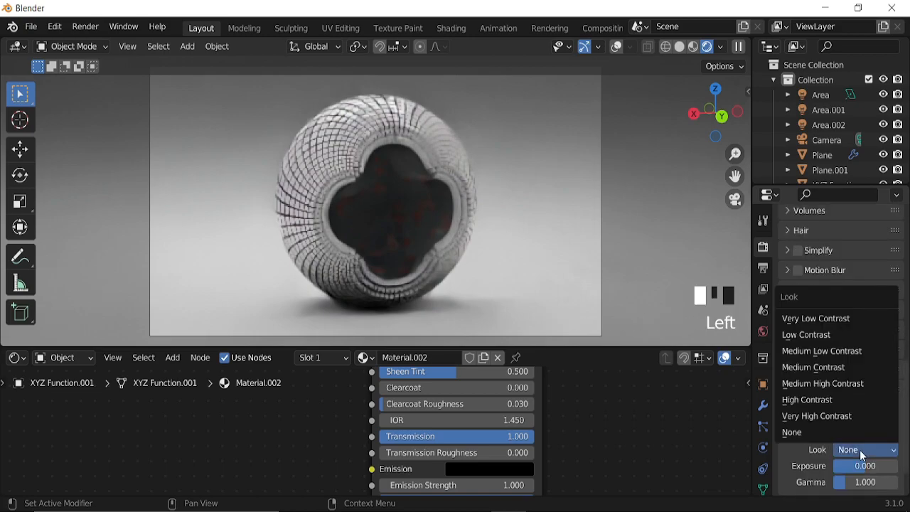
{"action": "left_click", "coordinate": [824, 399]}
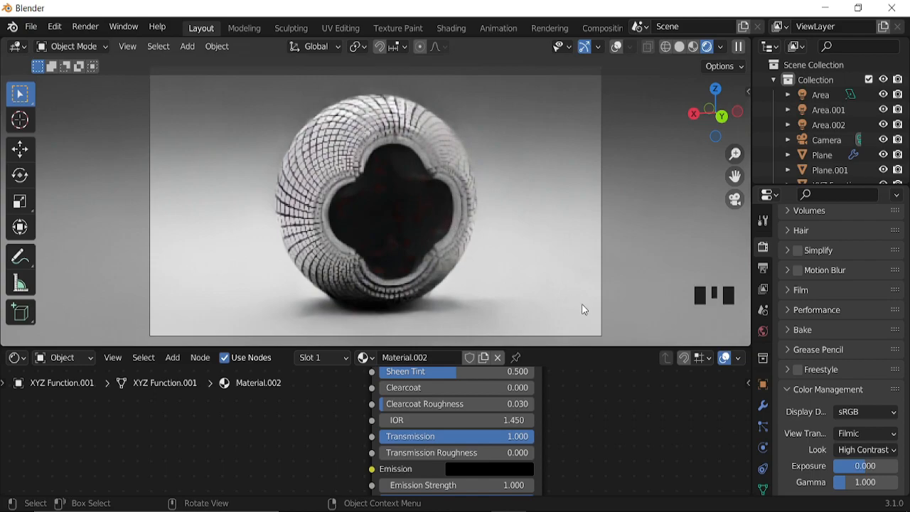
Select the tiled outer sphere and examine the scale, extrude and material nodes in its geometry node tree
{"action": "left_click_drag", "start_coordinate": [604, 345], "coordinate": [589, 272]}
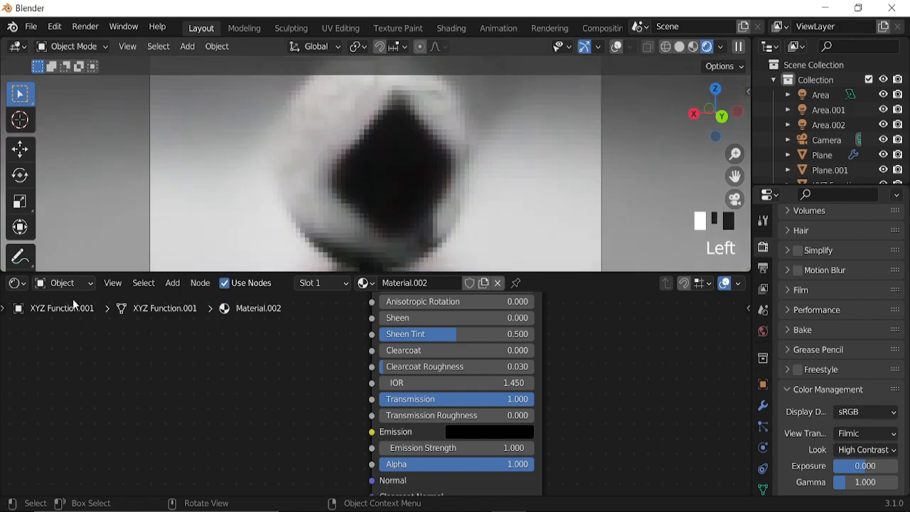
{"action": "left_click", "coordinate": [313, 157]}
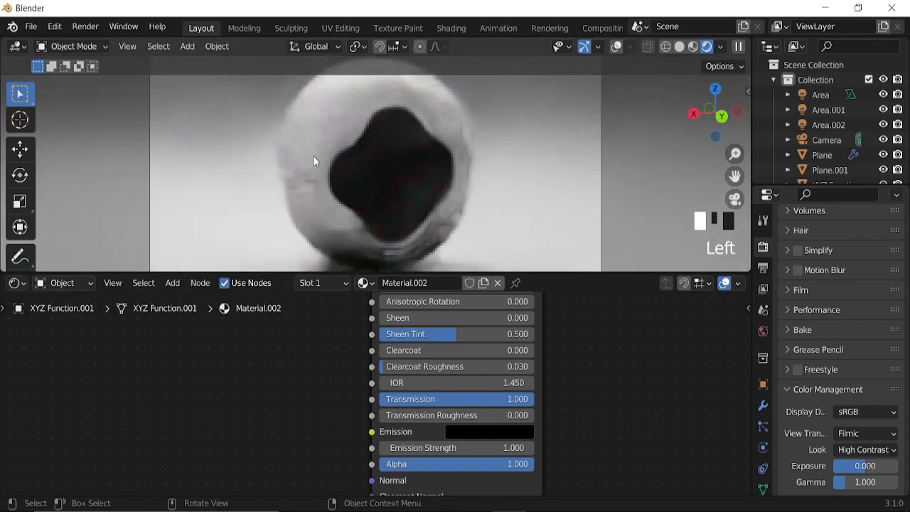
{"action": "left_click", "coordinate": [15, 282]}
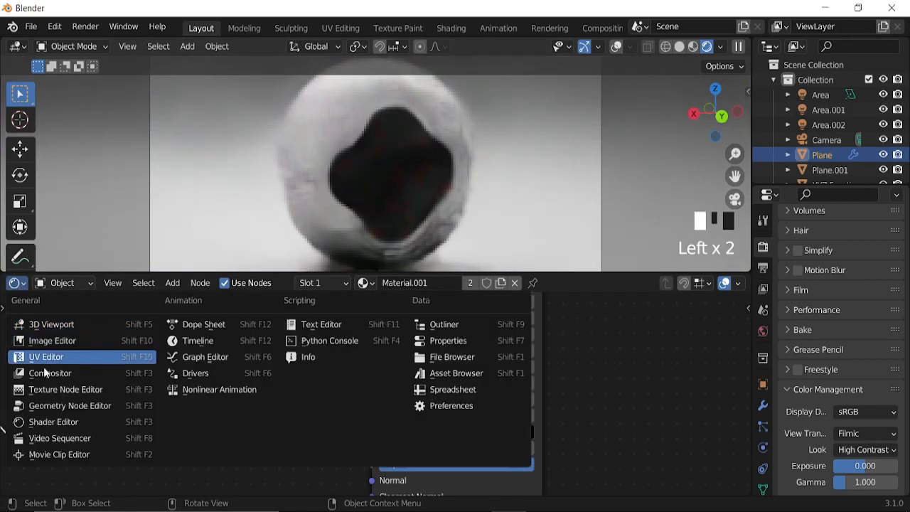
{"action": "left_click", "coordinate": [58, 405]}
{"action": "middle_click_drag", "start_coordinate": [621, 418], "coordinate": [256, 416]}
{"action": "middle_click_drag", "start_coordinate": [498, 378], "coordinate": [327, 376]}
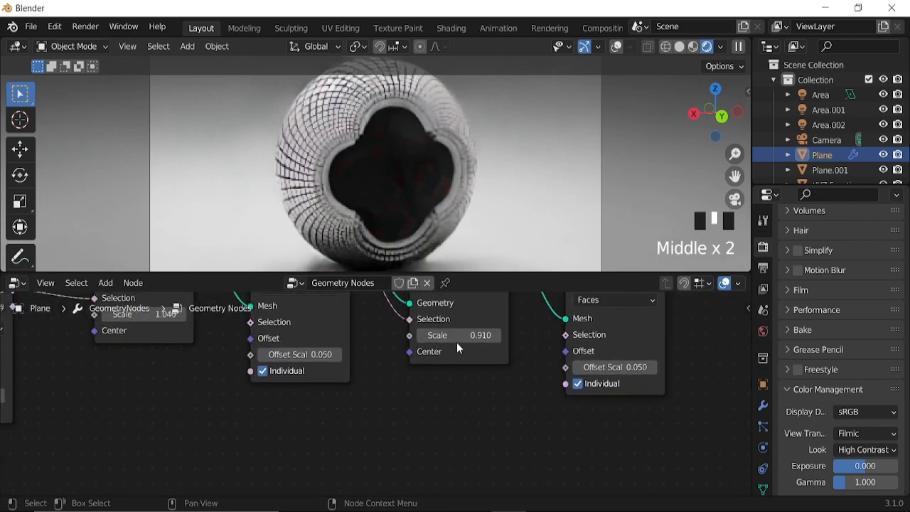
{"action": "middle_click_drag", "start_coordinate": [379, 403], "coordinate": [532, 341]}
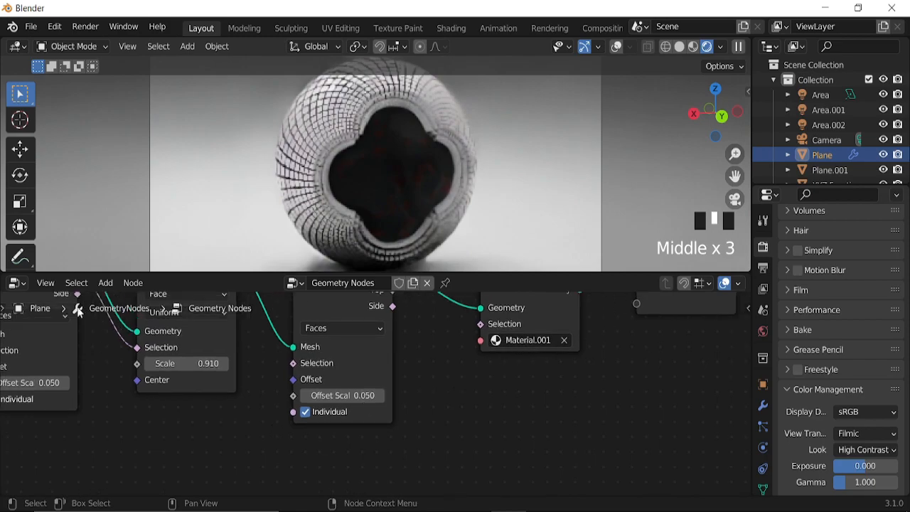
In the tiled sphere's Material.001 shader nodes, recolor the white stop of the Base Color ramp to light blue
{"action": "left_click", "coordinate": [18, 284]}
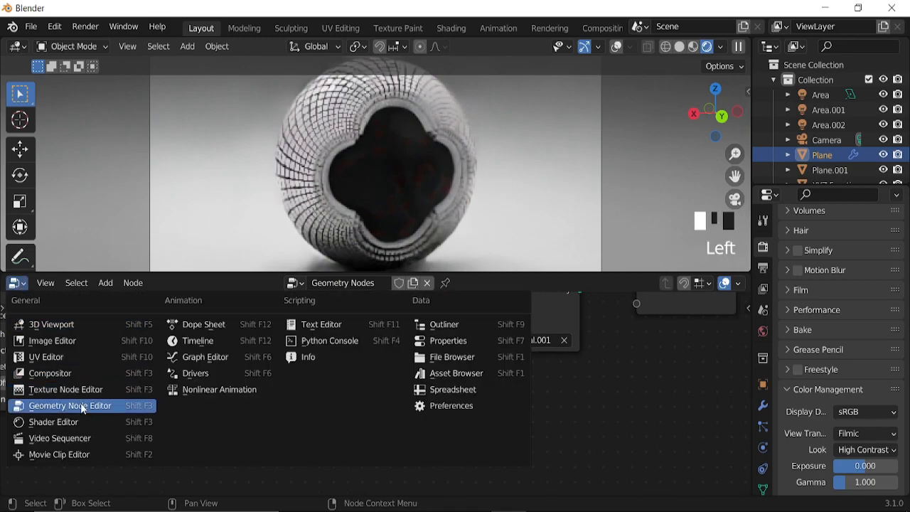
{"action": "left_click", "coordinate": [69, 422]}
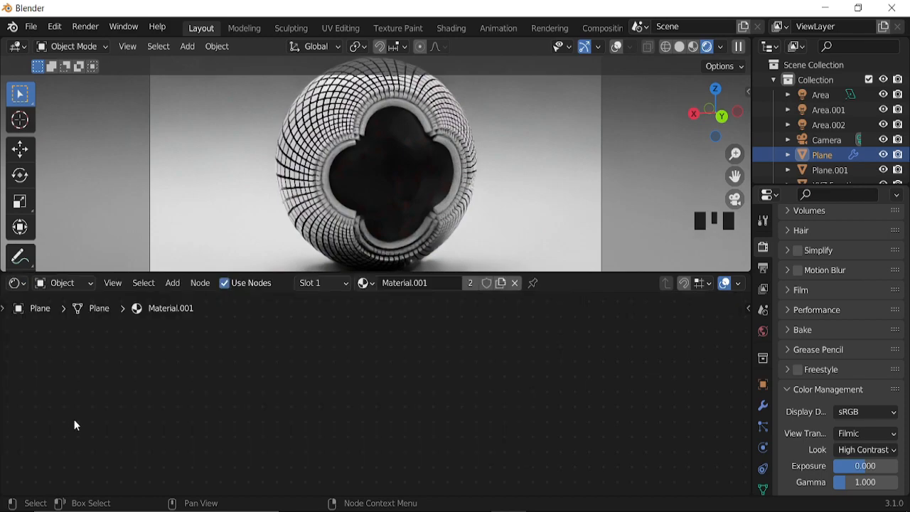
{"action": "scroll", "coordinate": [377, 320], "scroll_direction": "down", "scroll_amount": 3}
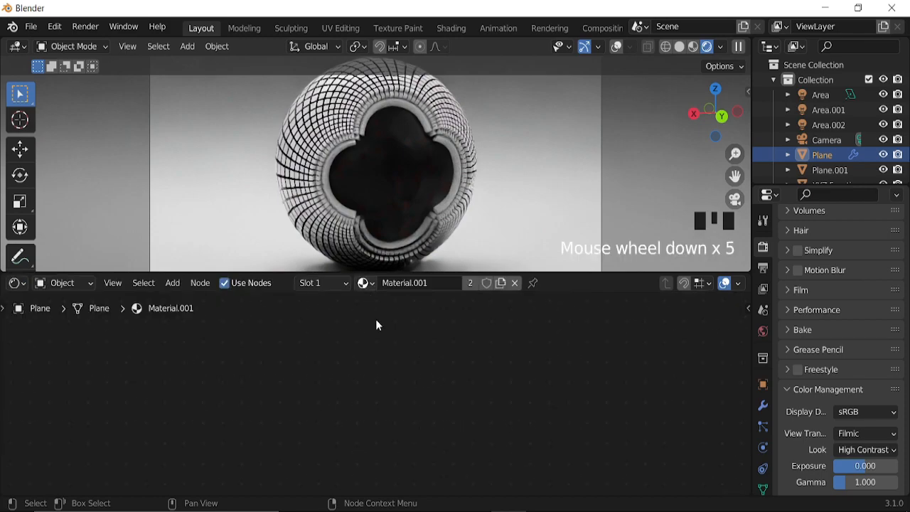
{"action": "scroll", "coordinate": [354, 374], "scroll_direction": "down", "scroll_amount": 11}
{"action": "middle_click_drag", "start_coordinate": [232, 351], "coordinate": [507, 348]}
{"action": "scroll", "coordinate": [393, 409], "scroll_direction": "up", "scroll_amount": 7}
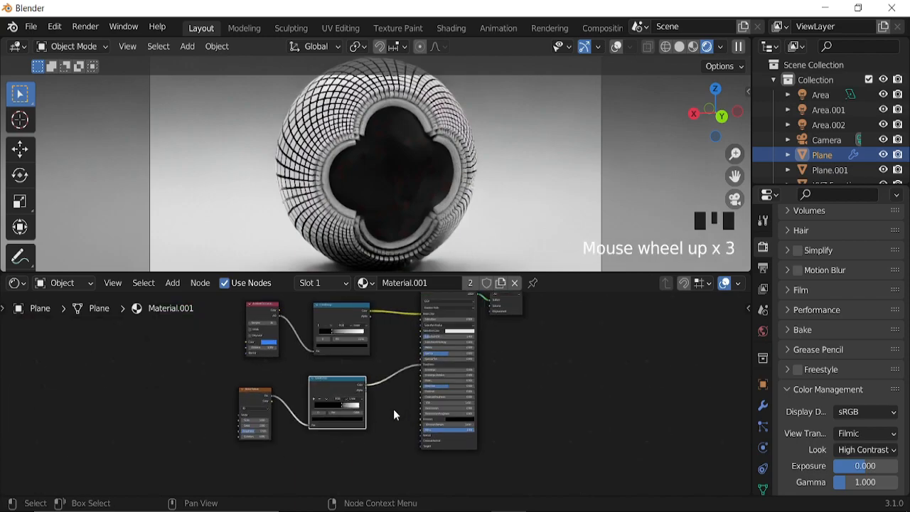
{"action": "middle_click_drag", "start_coordinate": [386, 380], "coordinate": [452, 401]}
{"action": "scroll", "coordinate": [449, 389], "scroll_direction": "up", "scroll_amount": 5}
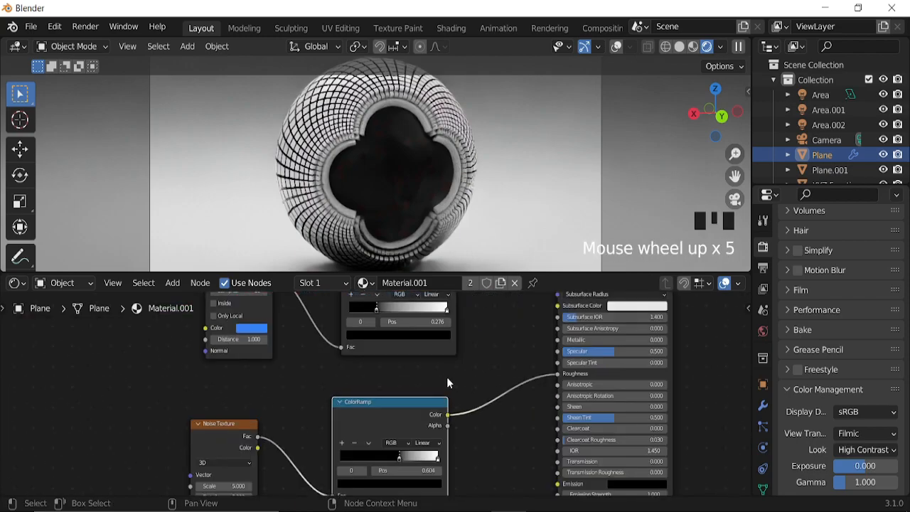
{"action": "left_click", "coordinate": [444, 311]}
{"action": "left_click", "coordinate": [405, 334]}
{"action": "left_click_drag", "start_coordinate": [388, 231], "coordinate": [392, 212]}
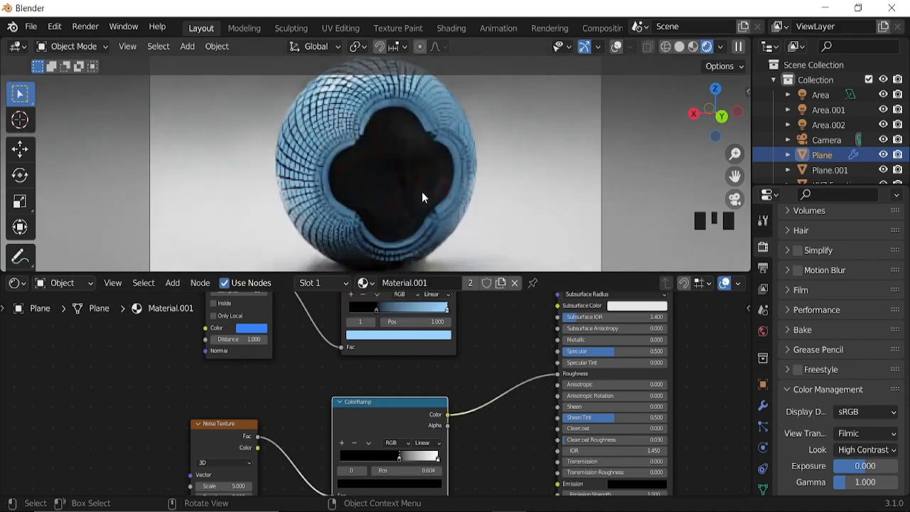
In the render settings, set the Light Paths total max bounces to 20
{"action": "scroll", "coordinate": [419, 188], "scroll_direction": "down", "scroll_amount": 2}
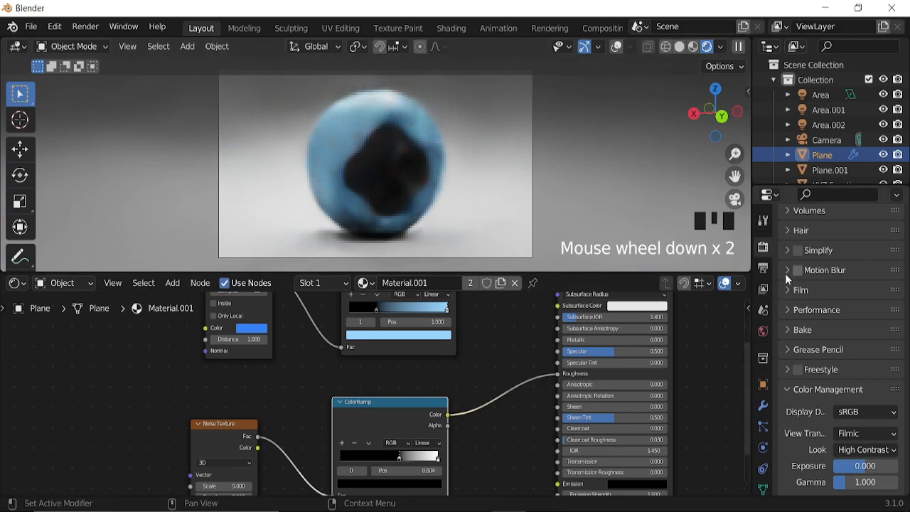
{"action": "scroll", "coordinate": [825, 343], "scroll_direction": "up", "scroll_amount": 4}
{"action": "scroll", "coordinate": [810, 320], "scroll_direction": "up", "scroll_amount": 1}
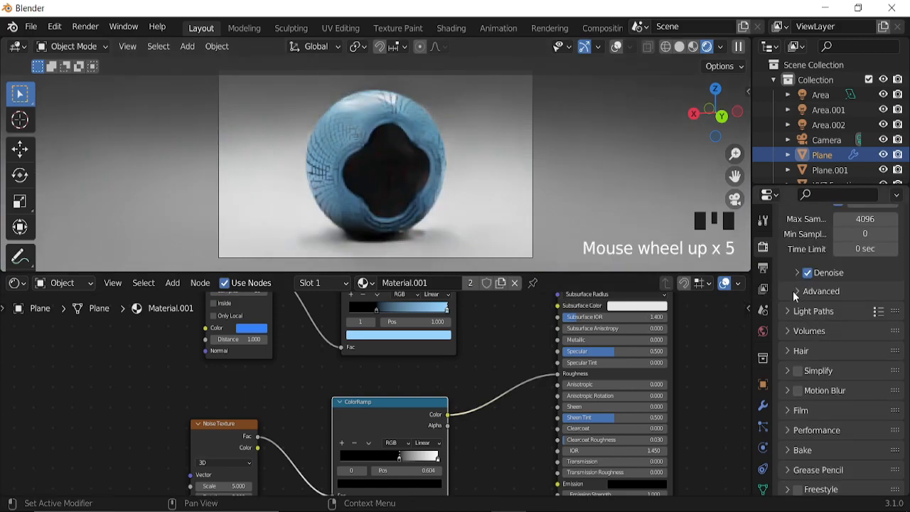
{"action": "left_click", "coordinate": [787, 310]}
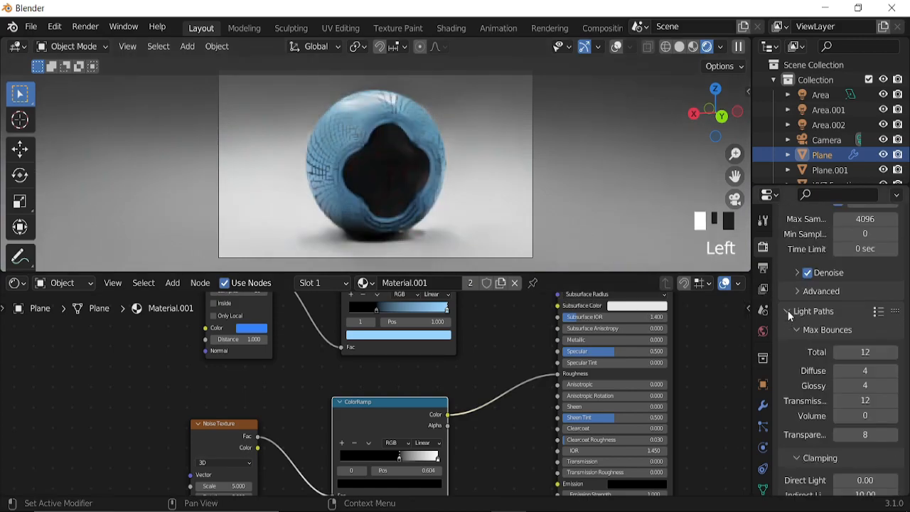
{"action": "double_click", "coordinate": [864, 352]}
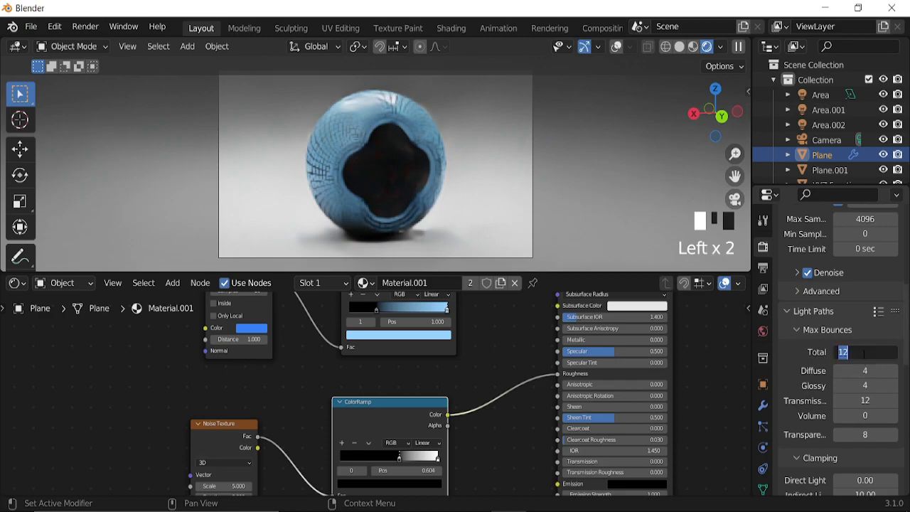
{"action": "type", "text": "20"}
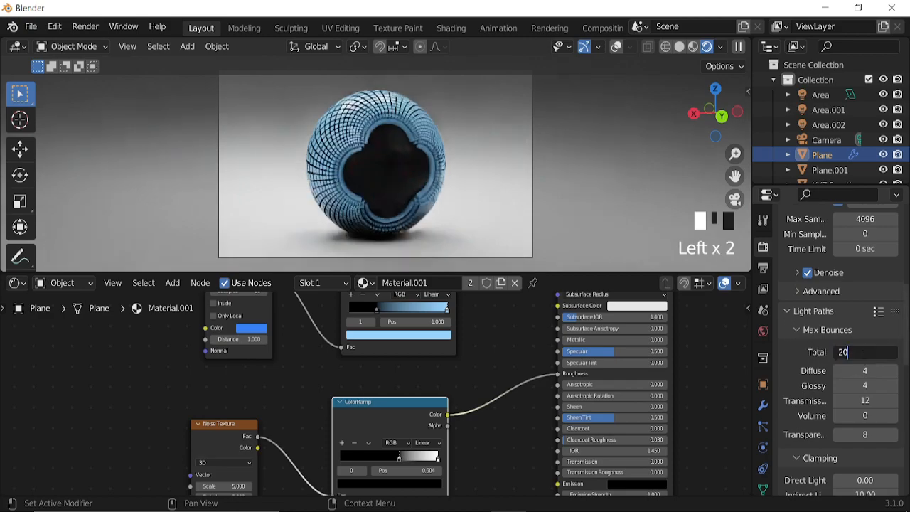
{"action": "key", "text": "Return"}
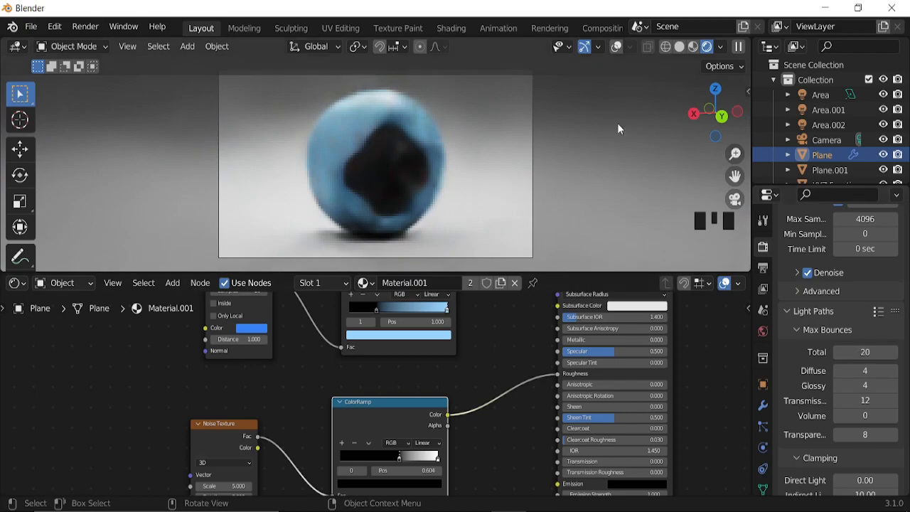
Show the viewport overlays and give the backdrop plane a new material with a gray base color, value about 0.28
{"action": "left_click", "coordinate": [617, 47]}
{"action": "scroll", "coordinate": [536, 174], "scroll_direction": "down", "scroll_amount": 4}
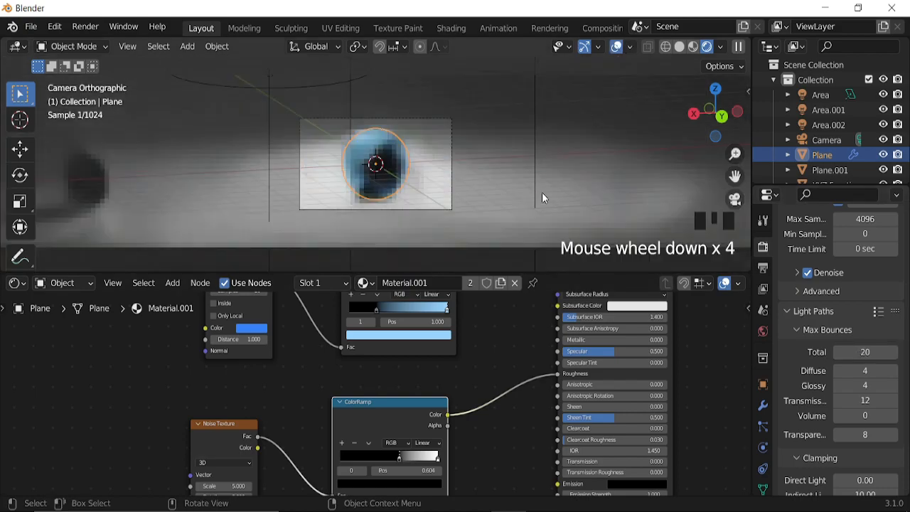
{"action": "left_click", "coordinate": [580, 190]}
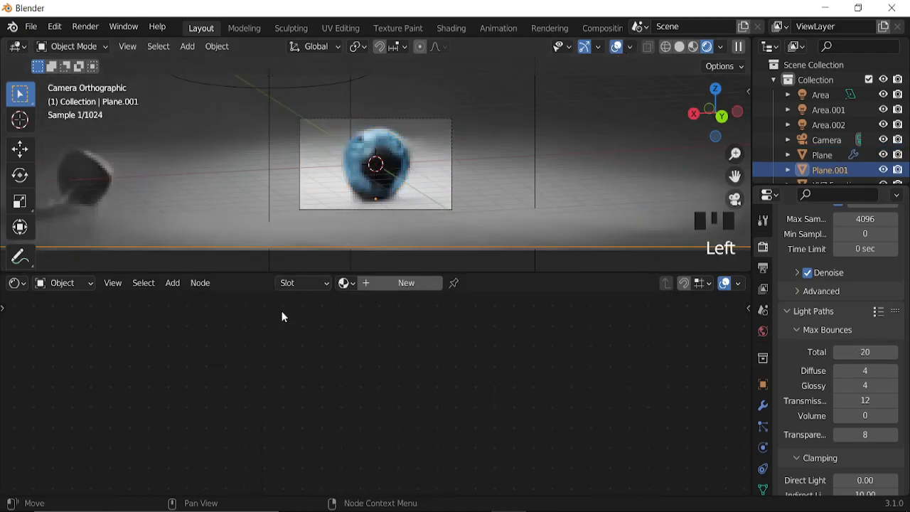
{"action": "left_click", "coordinate": [405, 283]}
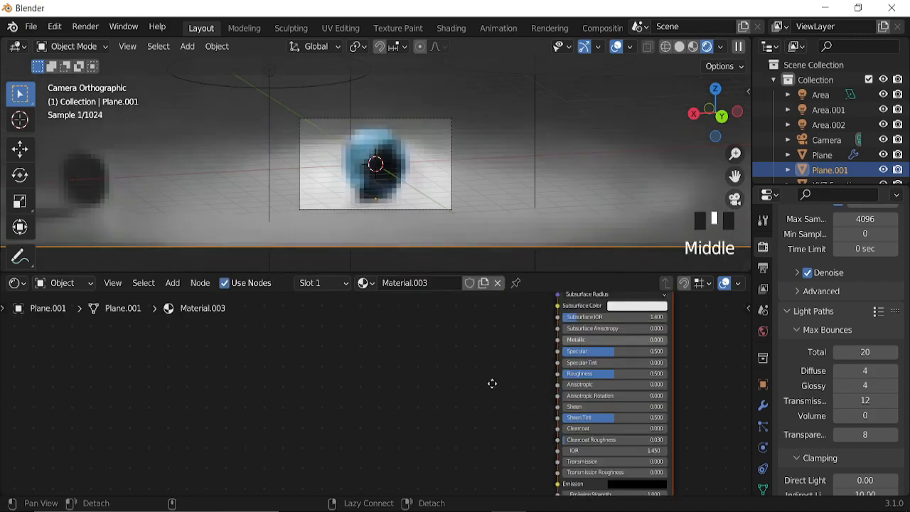
{"action": "middle_click_drag", "start_coordinate": [500, 378], "coordinate": [479, 413]}
{"action": "scroll", "coordinate": [479, 413], "scroll_direction": "up", "scroll_amount": 5}
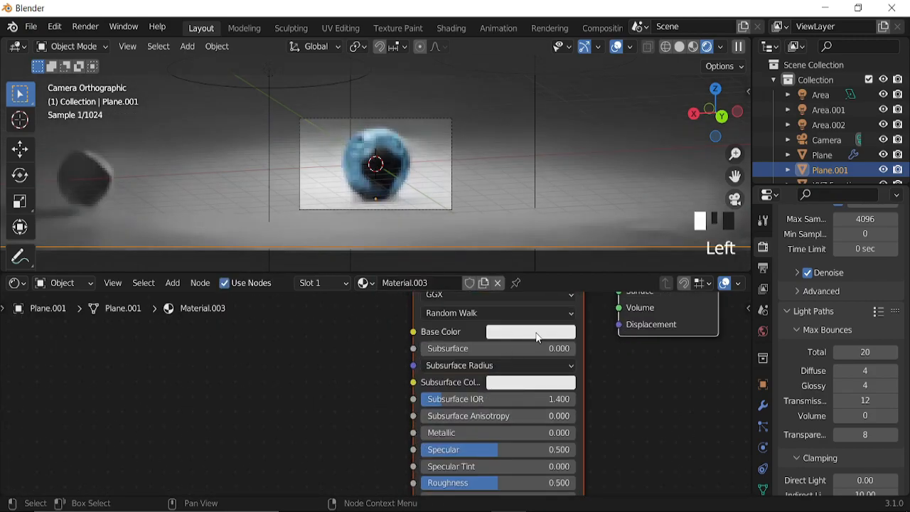
{"action": "left_click", "coordinate": [532, 332]}
{"action": "left_click_drag", "start_coordinate": [610, 133], "coordinate": [608, 167]}
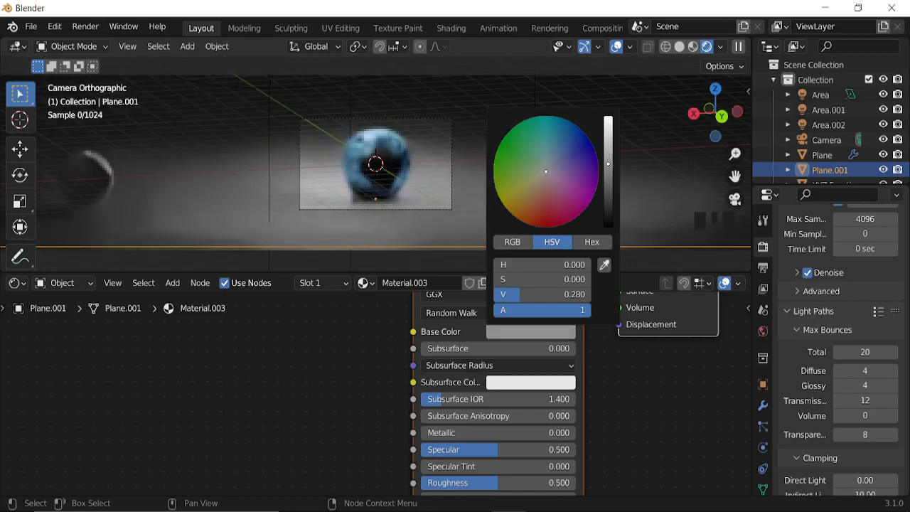
Hide the viewport overlays and merge the shader editor area into the 3D viewport to enlarge the camera view
{"action": "left_click", "coordinate": [616, 47]}
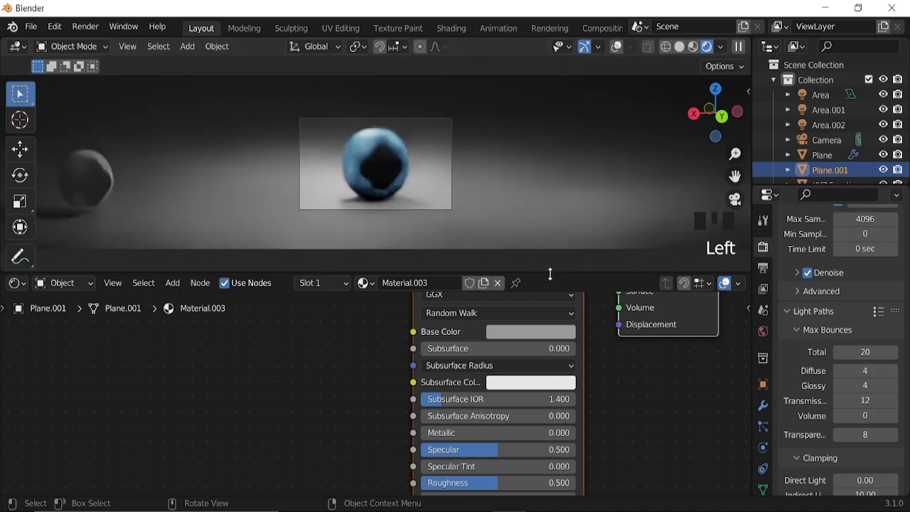
{"action": "right_click", "coordinate": [549, 273]}
{"action": "left_click", "coordinate": [532, 318]}
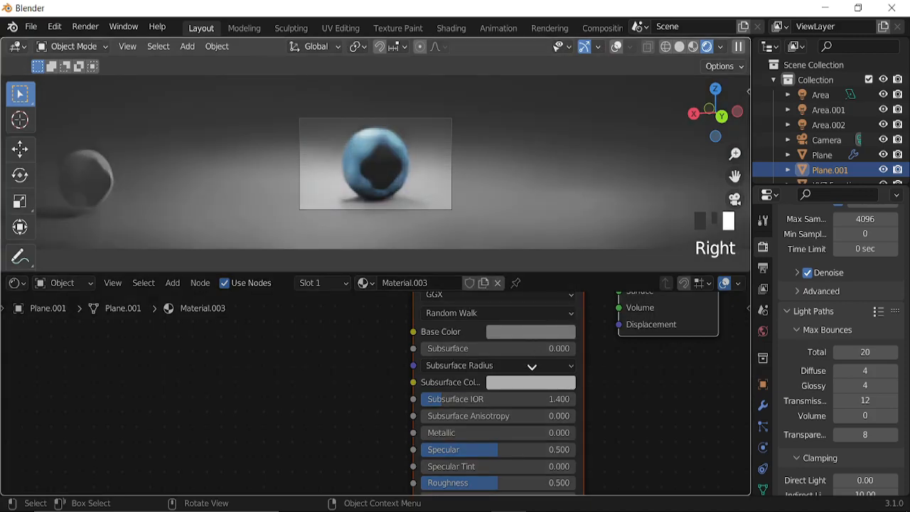
{"action": "left_click", "coordinate": [531, 366]}
{"action": "scroll", "coordinate": [448, 359], "scroll_direction": "up", "scroll_amount": 6}
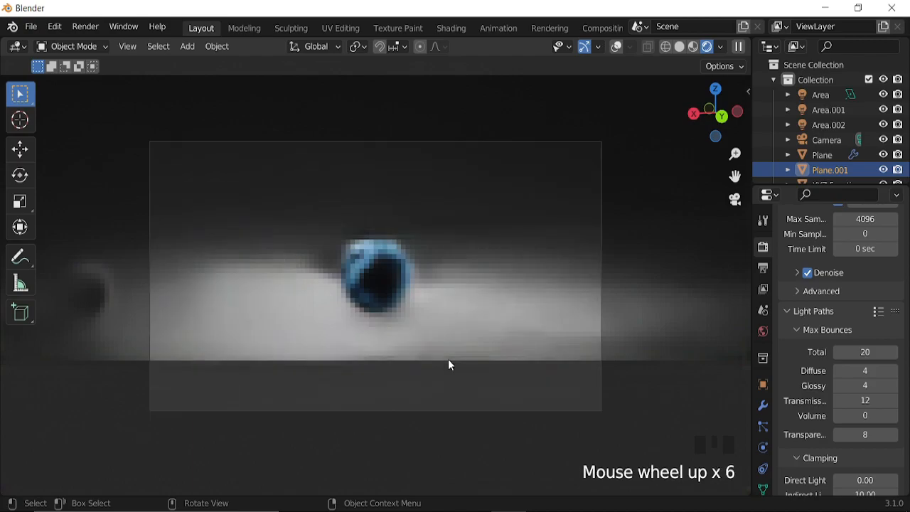
{"action": "scroll", "coordinate": [448, 359], "scroll_direction": "up", "scroll_amount": 1}
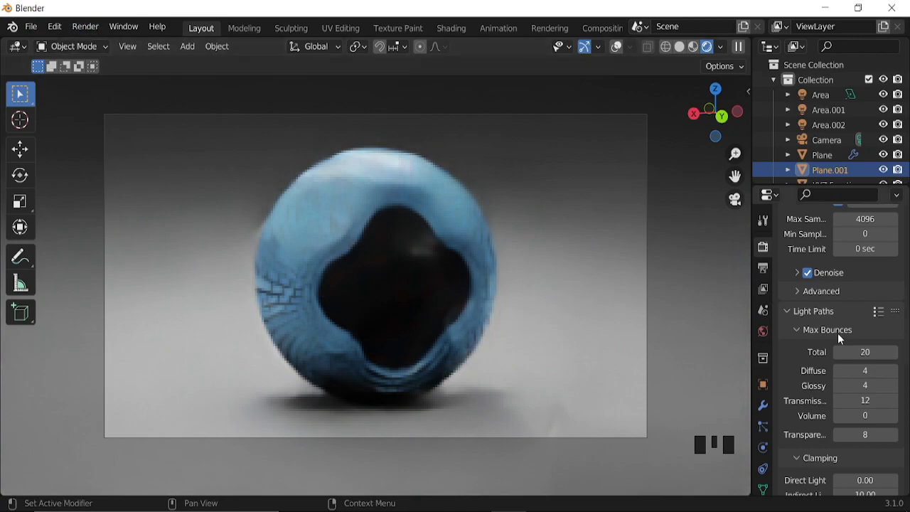
{"action": "scroll", "coordinate": [830, 332], "scroll_direction": "up", "scroll_amount": 7}
{"action": "scroll", "coordinate": [831, 334], "scroll_direction": "up", "scroll_amount": 8}
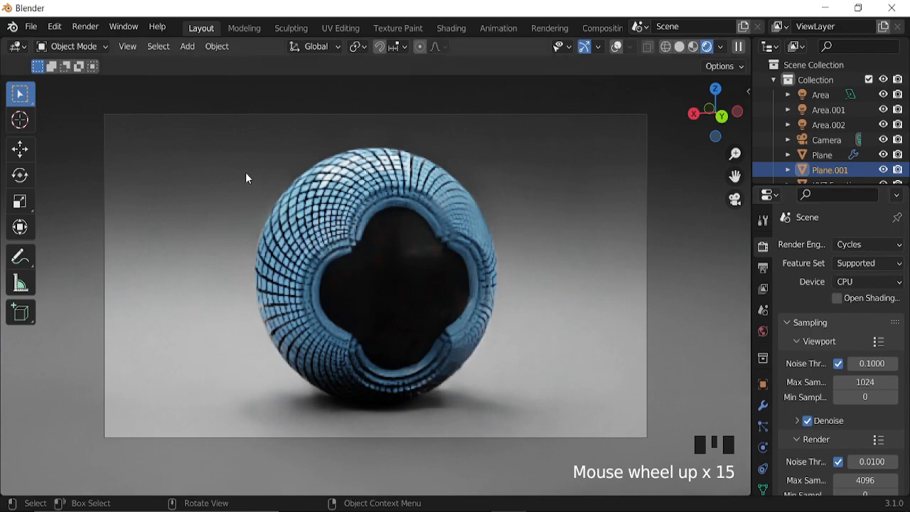
Show the overlays, add a point light at the center of the sphere and open its light settings
{"action": "left_click", "coordinate": [616, 48]}
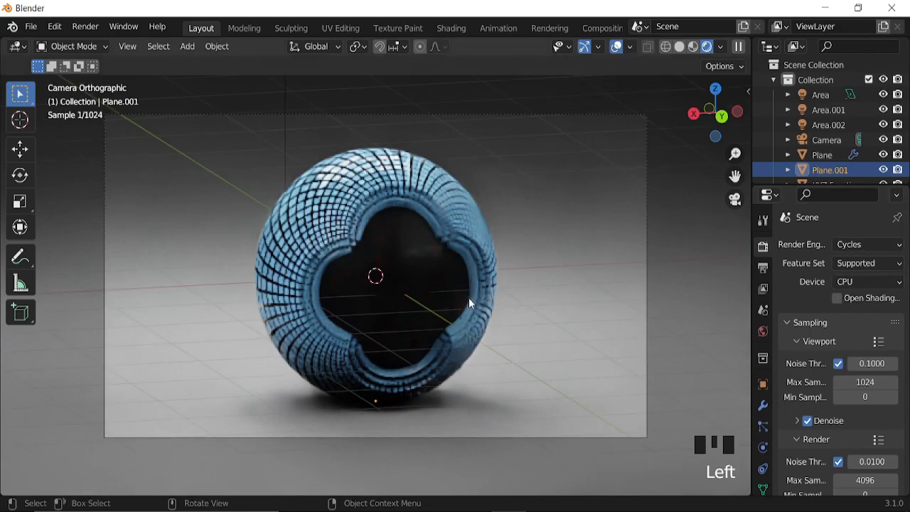
{"action": "key", "text": "shift+a"}
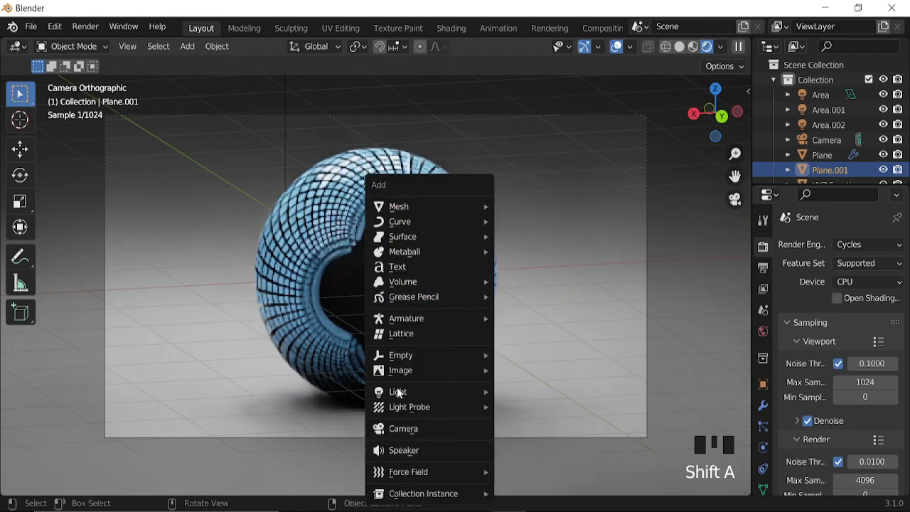
{"action": "mouse_move", "coordinate": [400, 393]}
{"action": "left_click", "coordinate": [553, 398]}
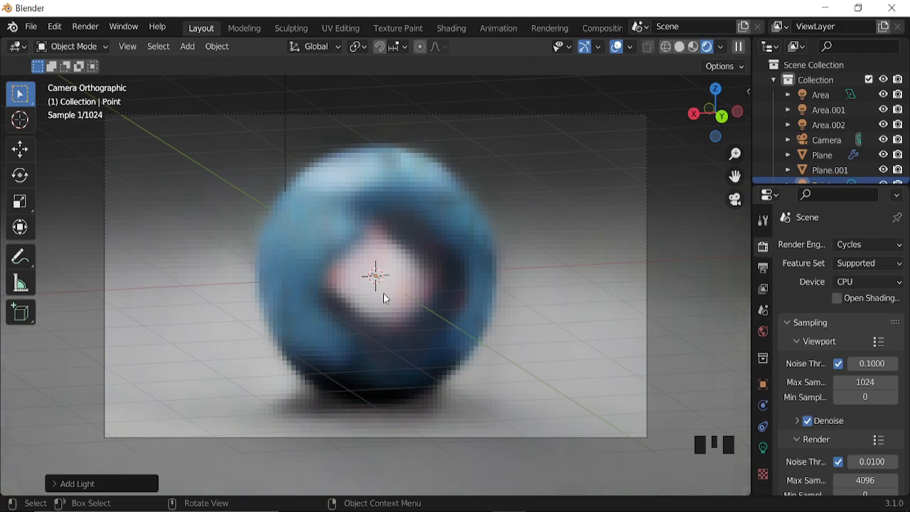
{"action": "left_click", "coordinate": [763, 448]}
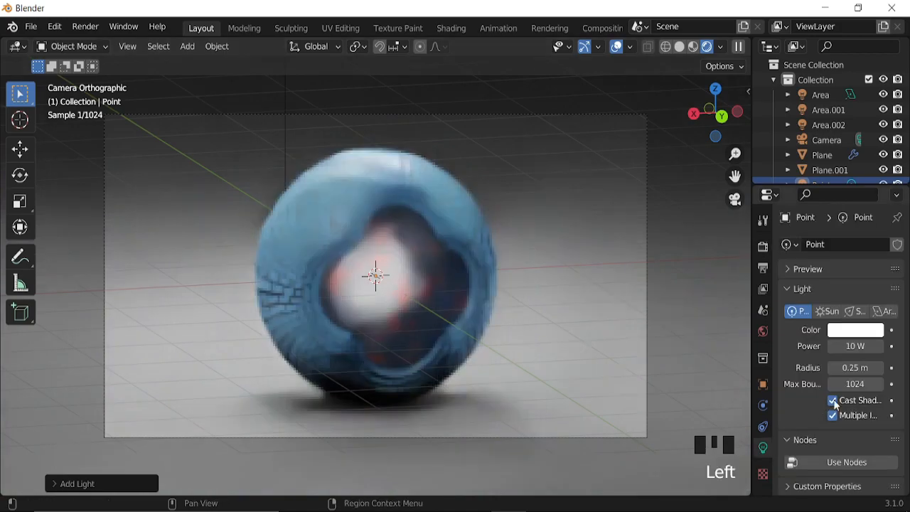
Try the point light with a radius of 0.69 m and powers of 50, 20 and 10 W, hiding the overlays to compare
{"action": "left_click_drag", "start_coordinate": [847, 368], "coordinate": [889, 368]}
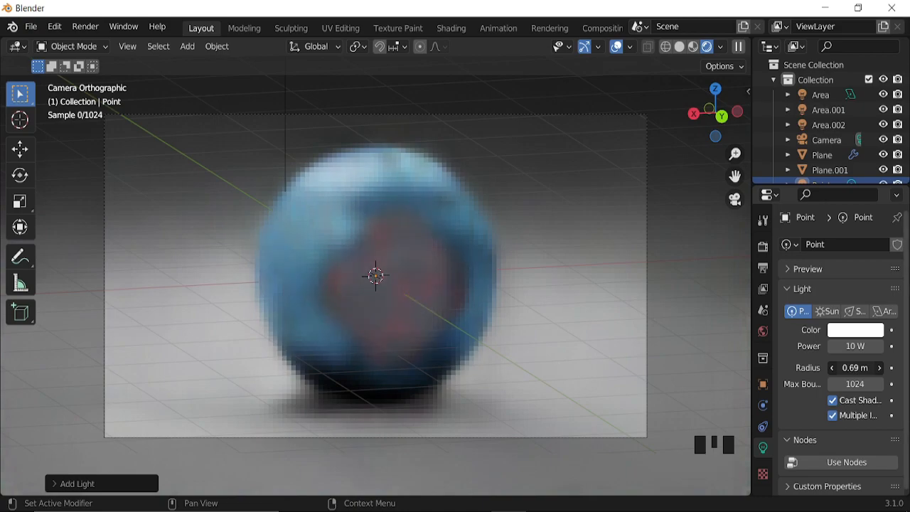
{"action": "left_click", "coordinate": [855, 345]}
{"action": "type", "text": "50"}
{"action": "key", "text": "Return"}
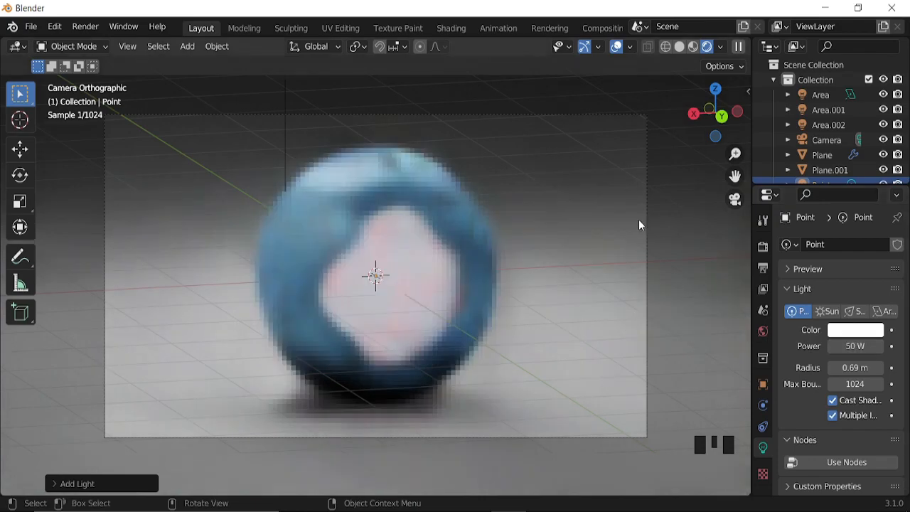
{"action": "left_click", "coordinate": [849, 346]}
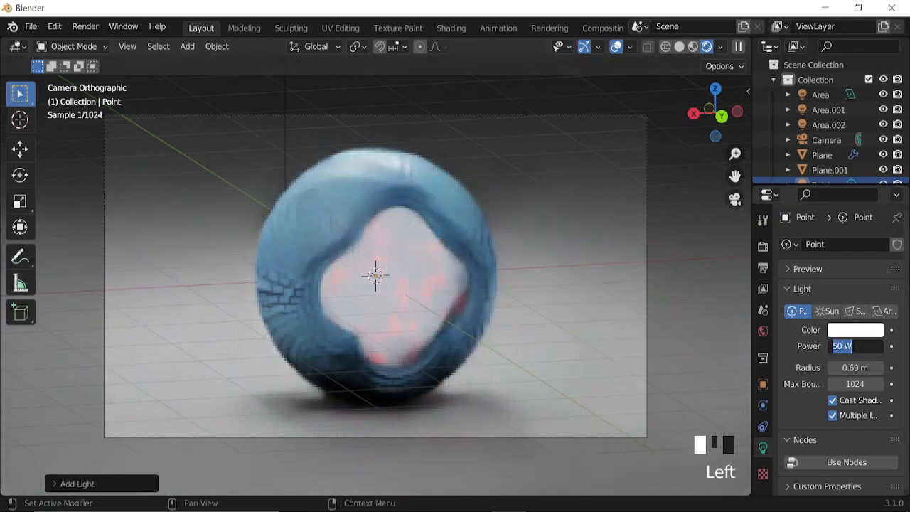
{"action": "type", "text": "20"}
{"action": "key", "text": "Return"}
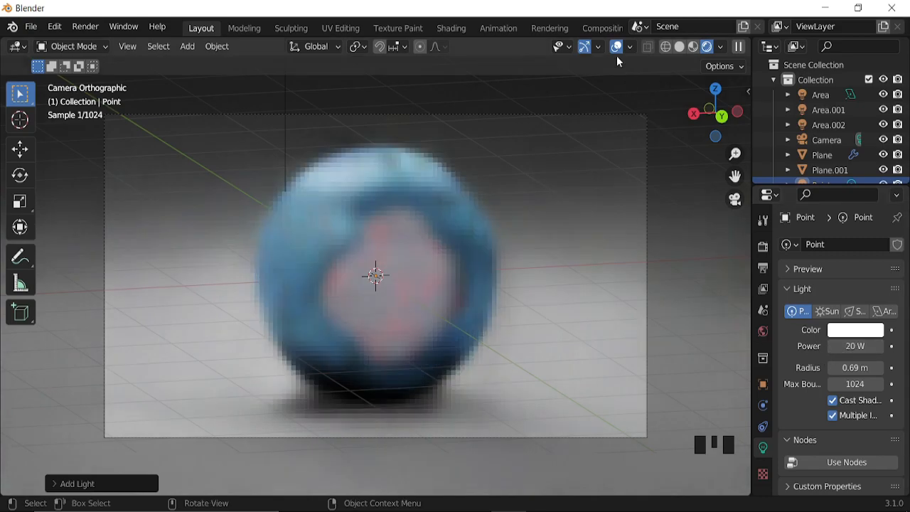
{"action": "left_click", "coordinate": [616, 46]}
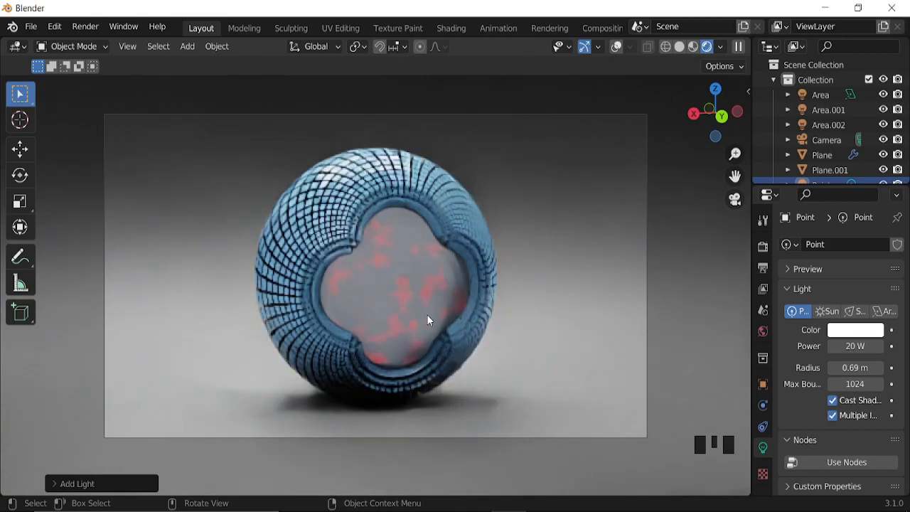
{"action": "left_click", "coordinate": [862, 347]}
{"action": "type", "text": "10"}
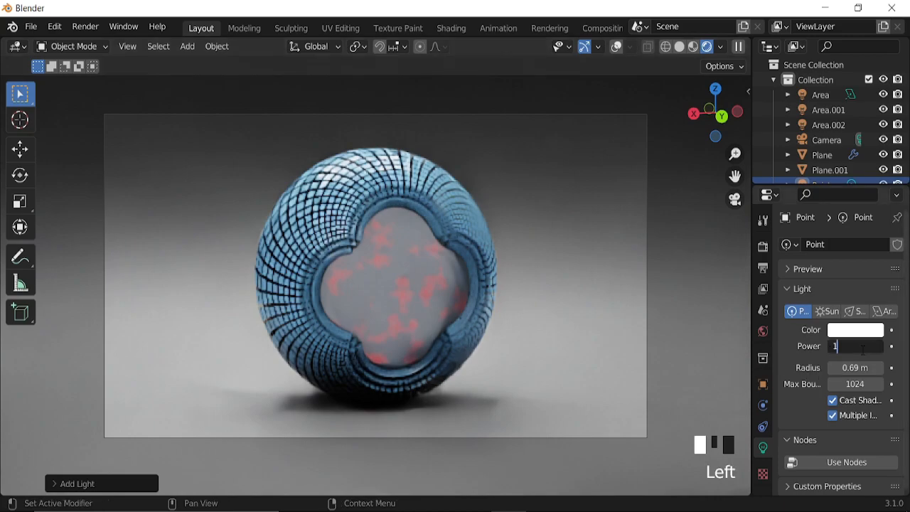
{"action": "key", "text": "Return"}
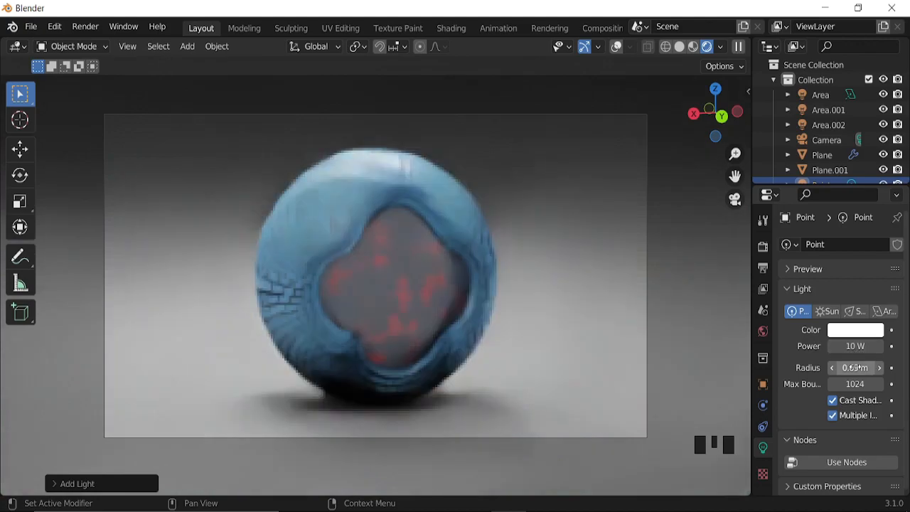
Set the point light's radius to about 0.38 m and its power to 2 W
{"action": "left_click", "coordinate": [855, 367]}
{"action": "left_click_drag", "start_coordinate": [855, 367], "coordinate": [833, 368]}
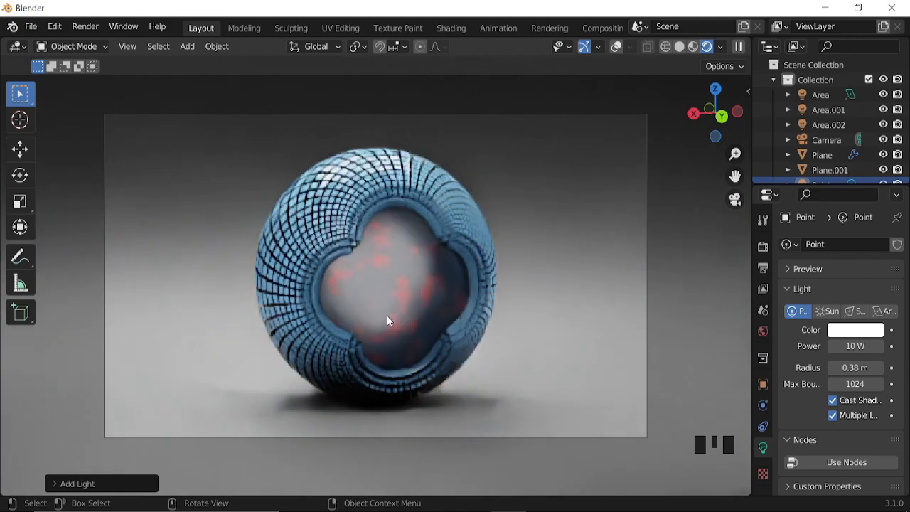
{"action": "left_click", "coordinate": [839, 345]}
{"action": "type", "text": "2"}
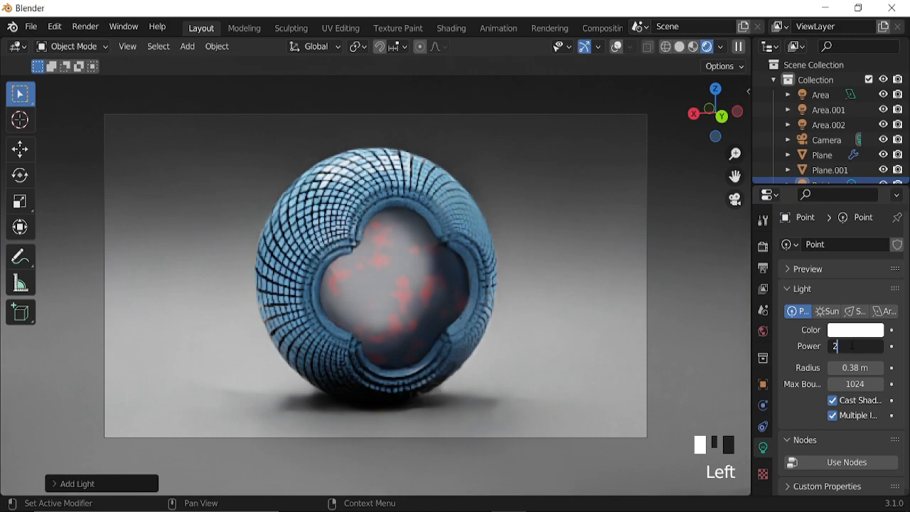
{"action": "key", "text": "Return"}
Split the 3D viewport into an upper and a lower area, show the overlays and select the inner sphere
{"action": "left_click_drag", "start_coordinate": [590, 494], "coordinate": [589, 405]}
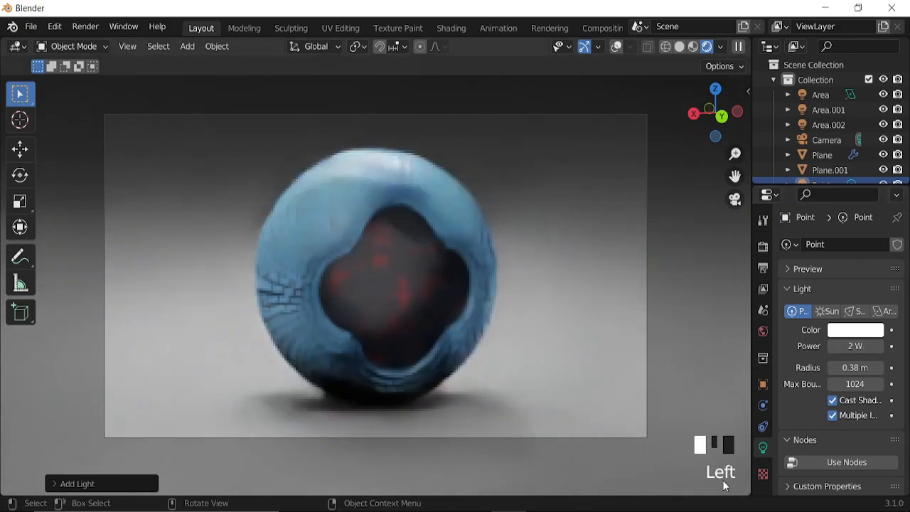
{"action": "left_click_drag", "start_coordinate": [747, 493], "coordinate": [541, 258]}
{"action": "scroll", "coordinate": [415, 150], "scroll_direction": "down", "scroll_amount": 5}
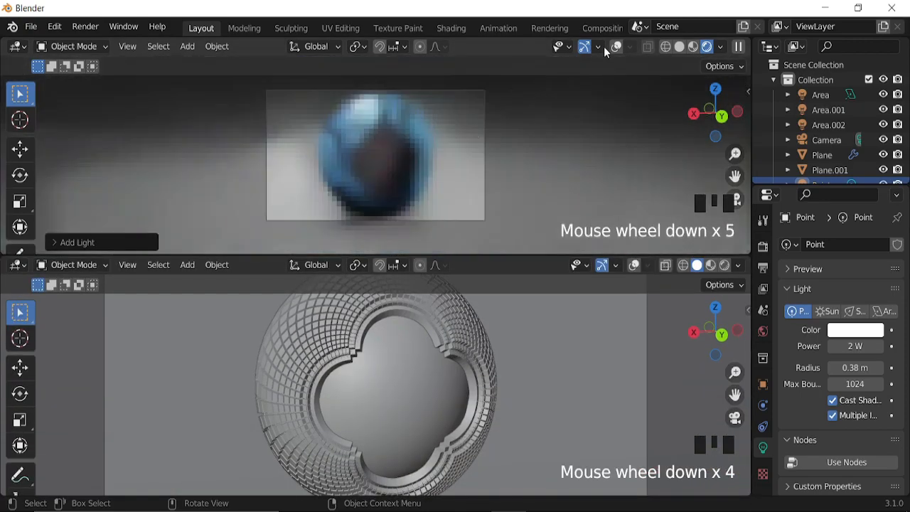
{"action": "left_click", "coordinate": [615, 46]}
{"action": "left_click", "coordinate": [390, 162]}
{"action": "left_click", "coordinate": [390, 162]}
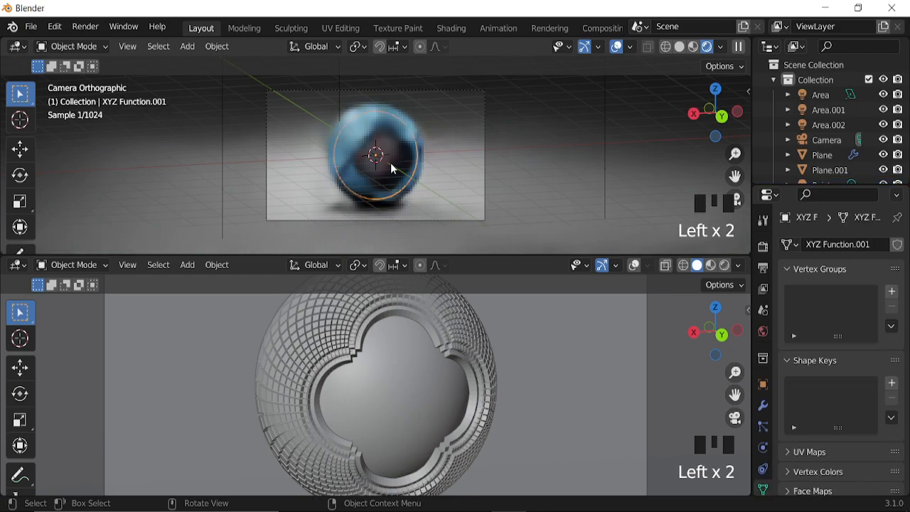
Switch the lower area to the Shader Editor to show the inner sphere's Material.002 nodes, and hide the viewport overlays
{"action": "left_click", "coordinate": [17, 264]}
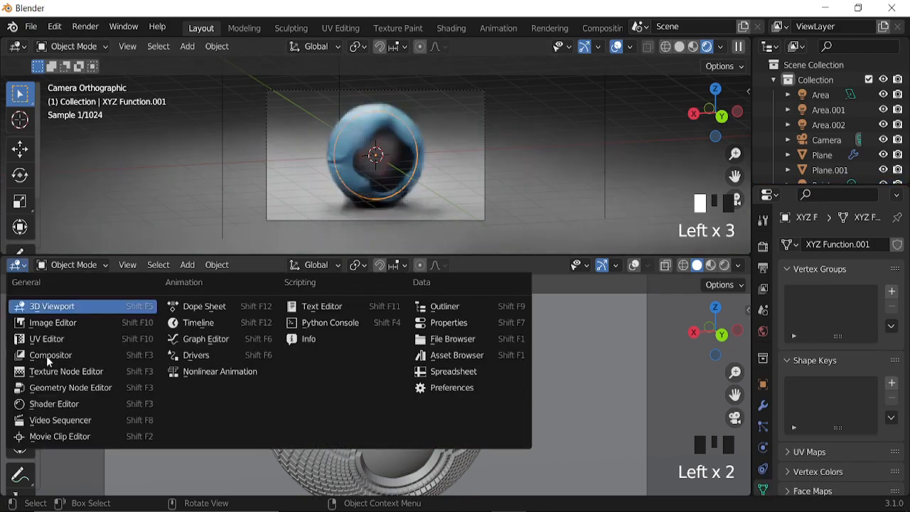
{"action": "left_click", "coordinate": [55, 402]}
{"action": "middle_click_drag", "start_coordinate": [412, 368], "coordinate": [563, 301]}
{"action": "left_click", "coordinate": [616, 47]}
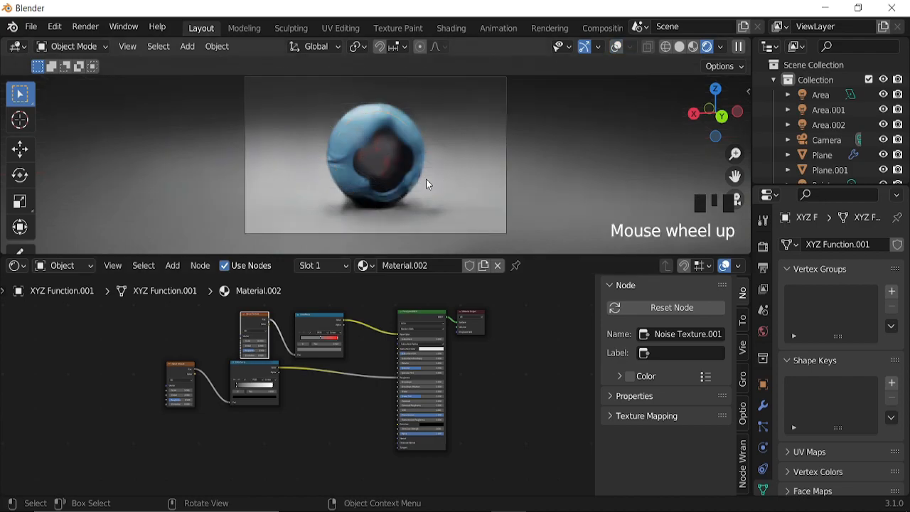
{"action": "scroll", "coordinate": [424, 178], "scroll_direction": "up", "scroll_amount": 5}
{"action": "scroll", "coordinate": [310, 395], "scroll_direction": "up", "scroll_amount": 6}
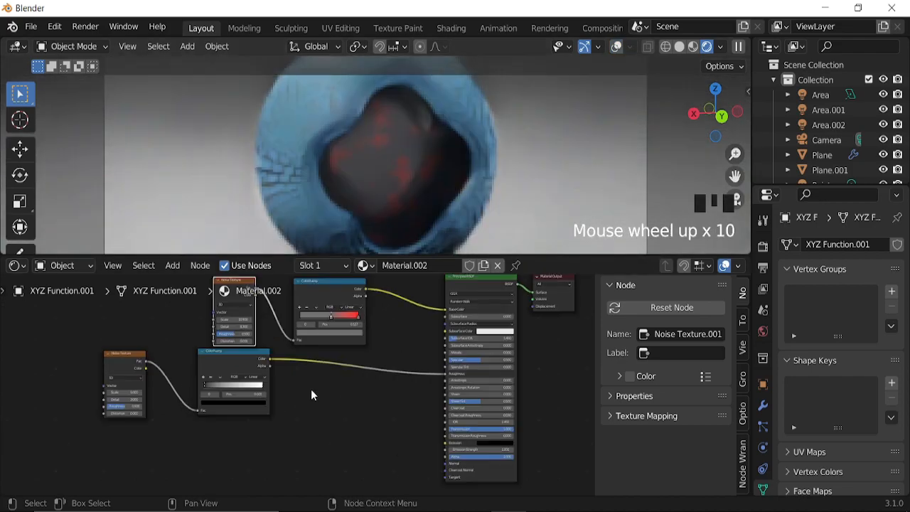
Set the position of the black stop in the roughness ColorRamp of Material.002 to 0.531
{"action": "middle_click_drag", "start_coordinate": [294, 388], "coordinate": [526, 372]}
{"action": "scroll", "coordinate": [345, 400], "scroll_direction": "up", "scroll_amount": 6}
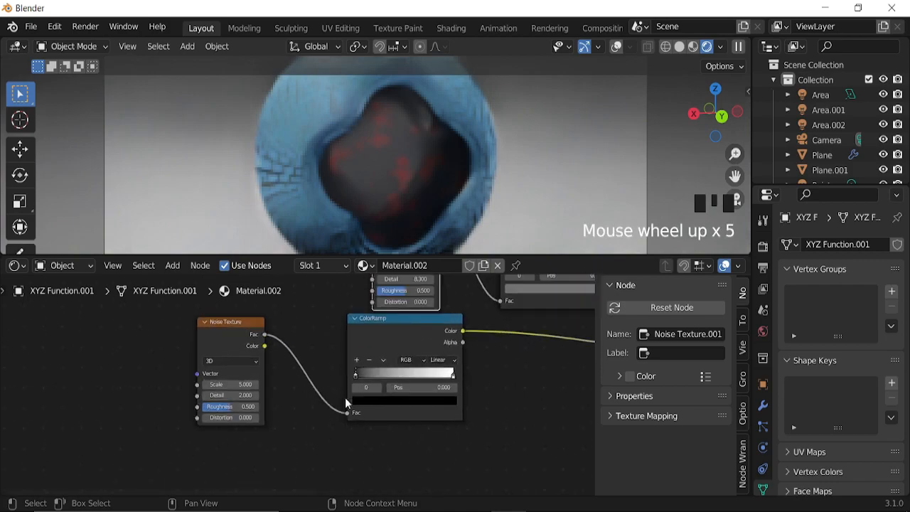
{"action": "left_click_drag", "start_coordinate": [360, 374], "coordinate": [400, 373]}
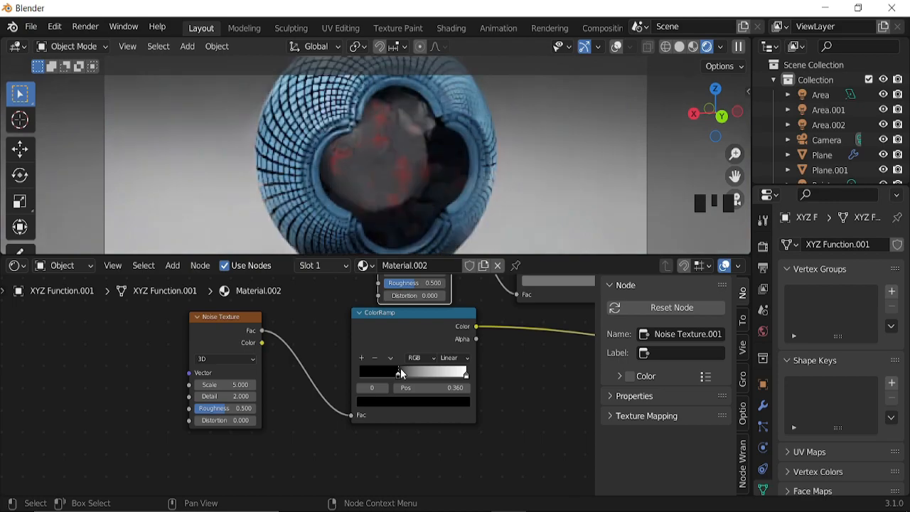
{"action": "left_click_drag", "start_coordinate": [400, 368], "coordinate": [419, 366]}
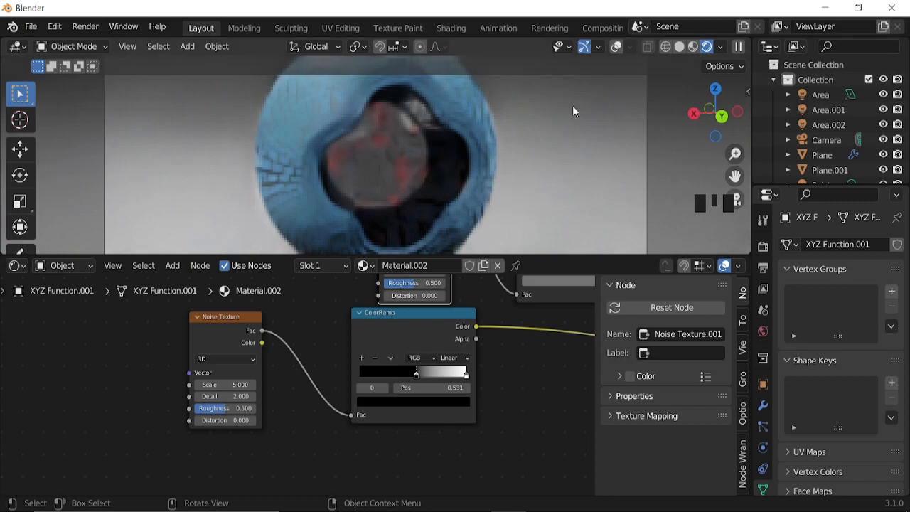
Select the point light, move it along the Z axis, and shift it about -0.11 m along the global X axis
{"action": "scroll", "coordinate": [830, 107], "scroll_direction": "down", "scroll_amount": 5}
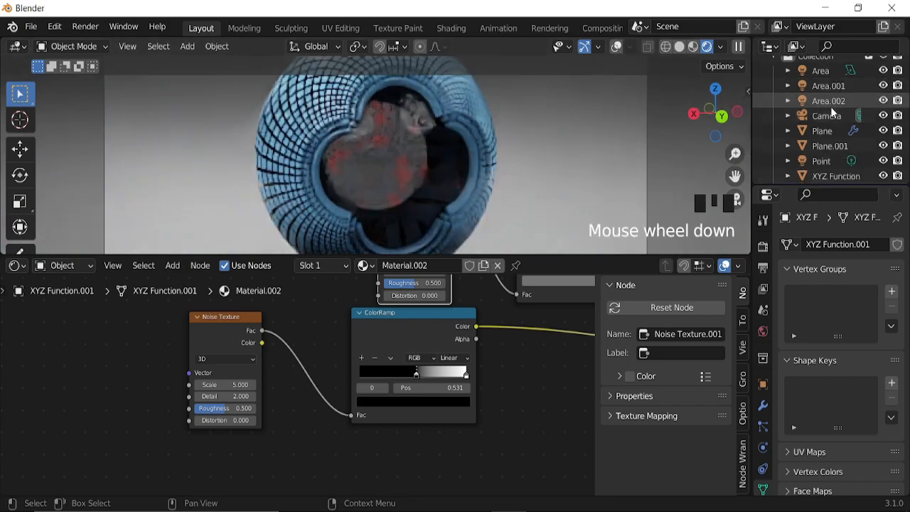
{"action": "left_click", "coordinate": [822, 141]}
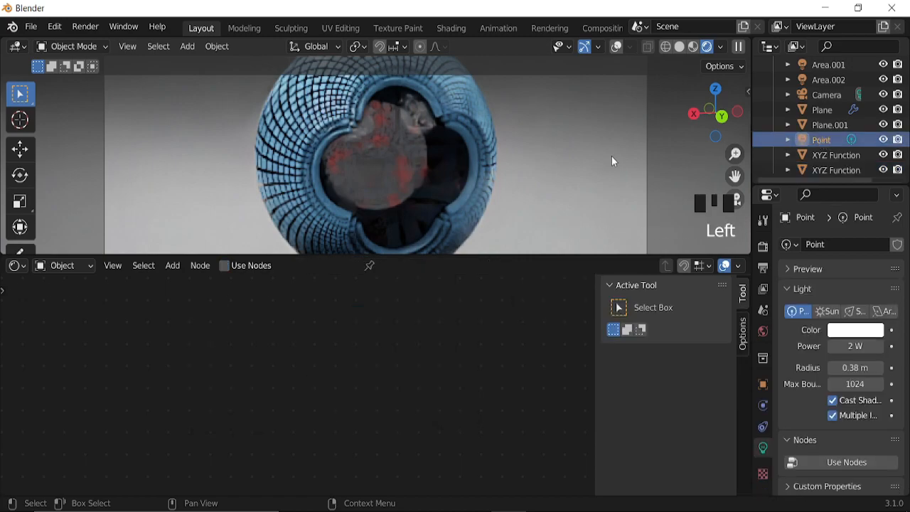
{"action": "key", "text": "g"}
{"action": "key", "text": "z"}
{"action": "left_click", "coordinate": [405, 186]}
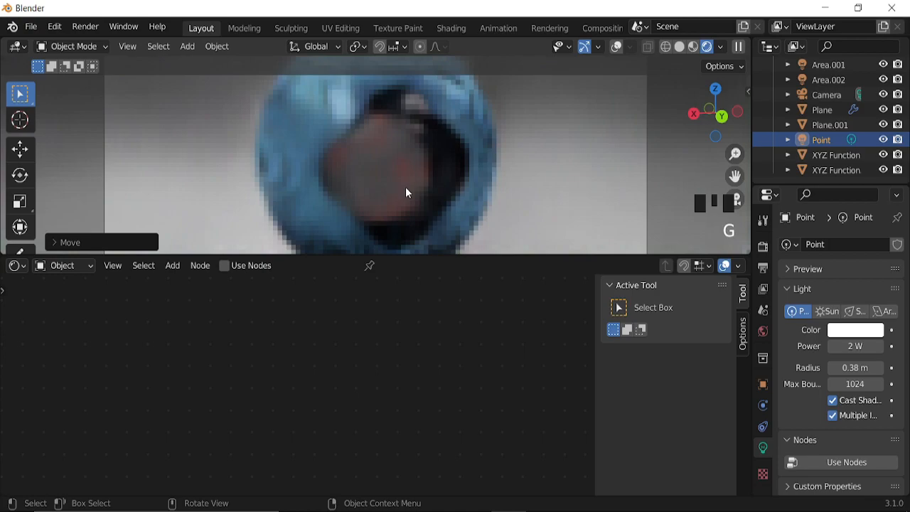
{"action": "key", "text": "g"}
{"action": "key", "text": "y"}
{"action": "key", "text": "x"}
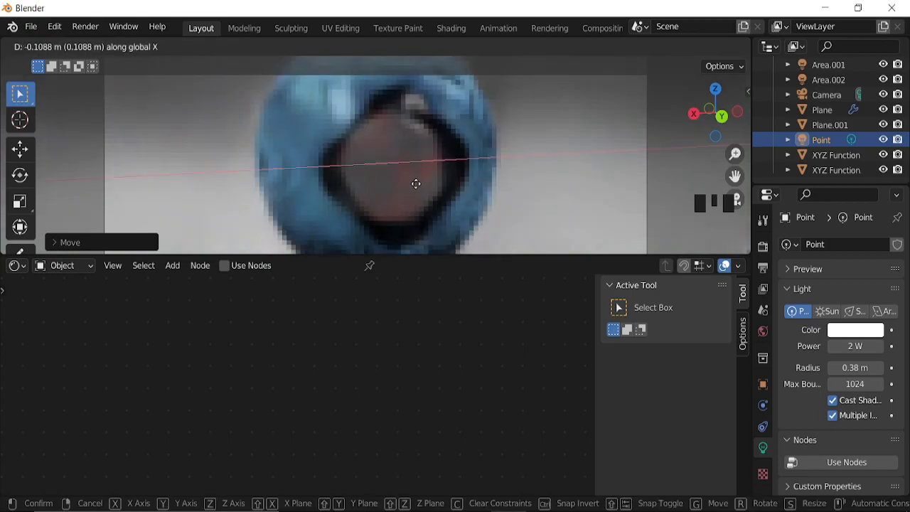
{"action": "left_click", "coordinate": [416, 183]}
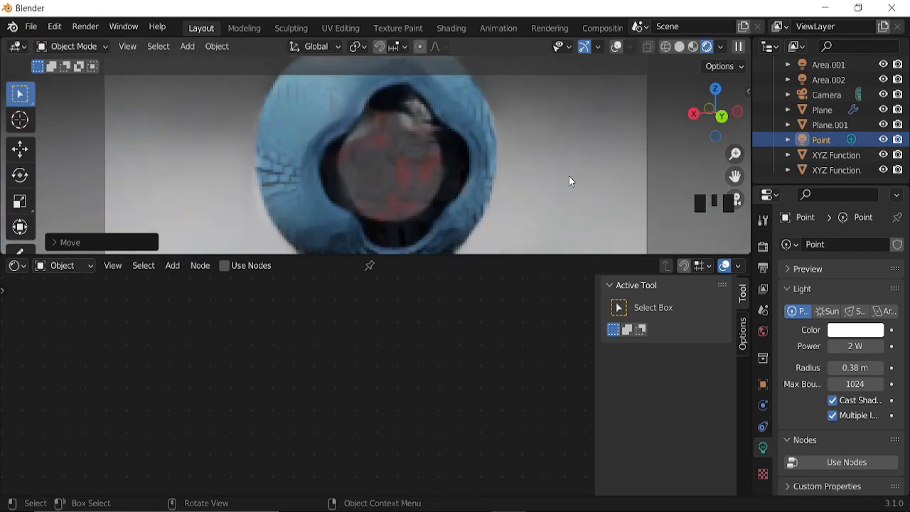
Close the lower Shader Editor area so the 3D viewport fills the full height again
{"action": "left_click_drag", "start_coordinate": [498, 252], "coordinate": [484, 348]}
{"action": "right_click", "coordinate": [485, 348]}
{"action": "left_click", "coordinate": [488, 349]}
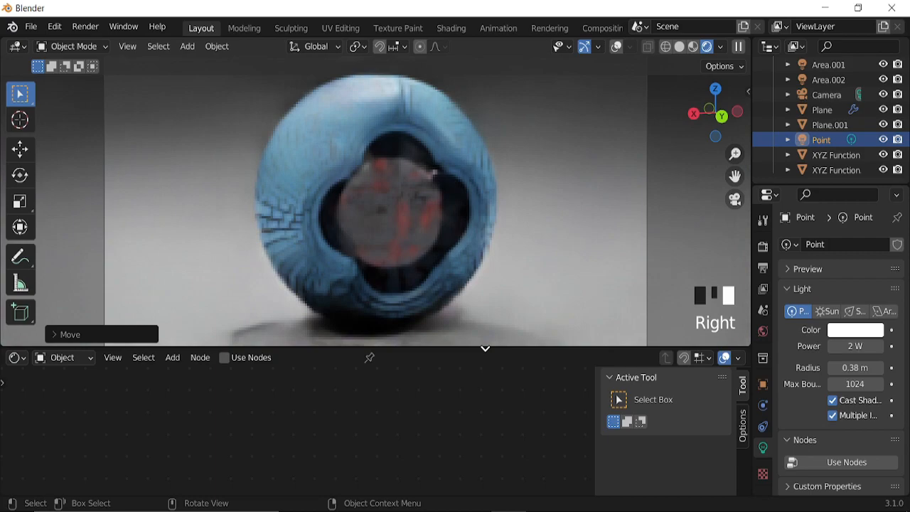
{"action": "left_click", "coordinate": [487, 403]}
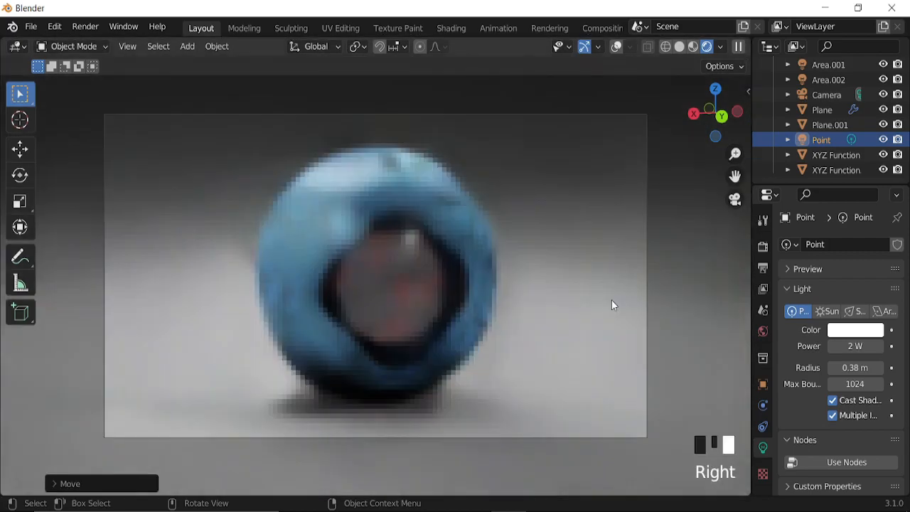
Set the point light's color to a blue sampled from the tiled sphere's surface
{"action": "left_click", "coordinate": [852, 331]}
{"action": "left_click", "coordinate": [866, 283]}
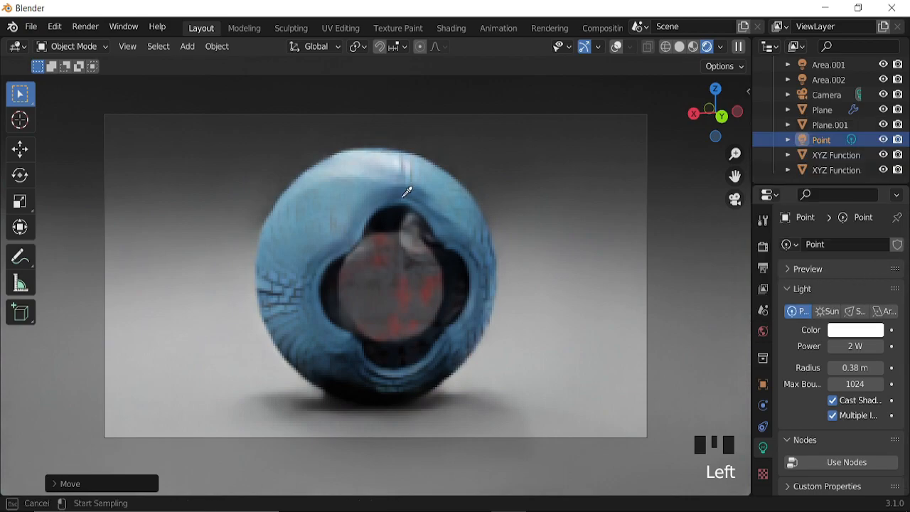
{"action": "left_click", "coordinate": [448, 196]}
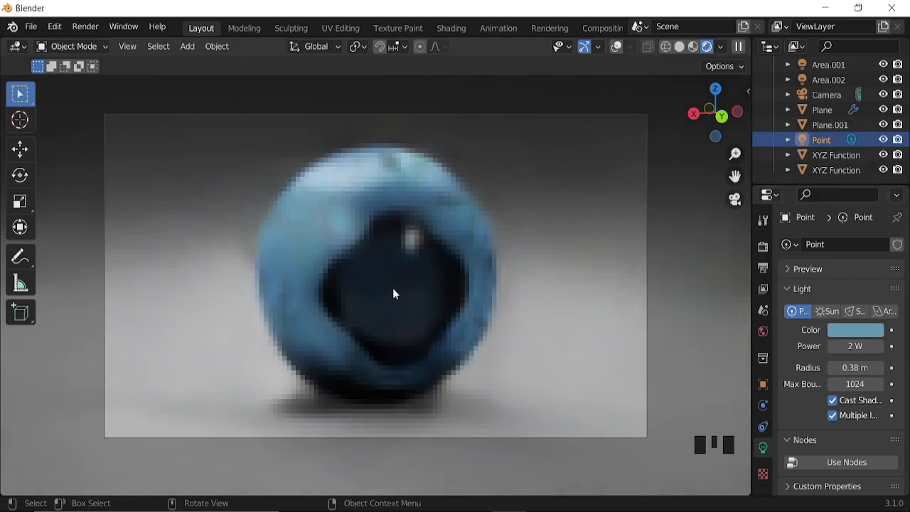
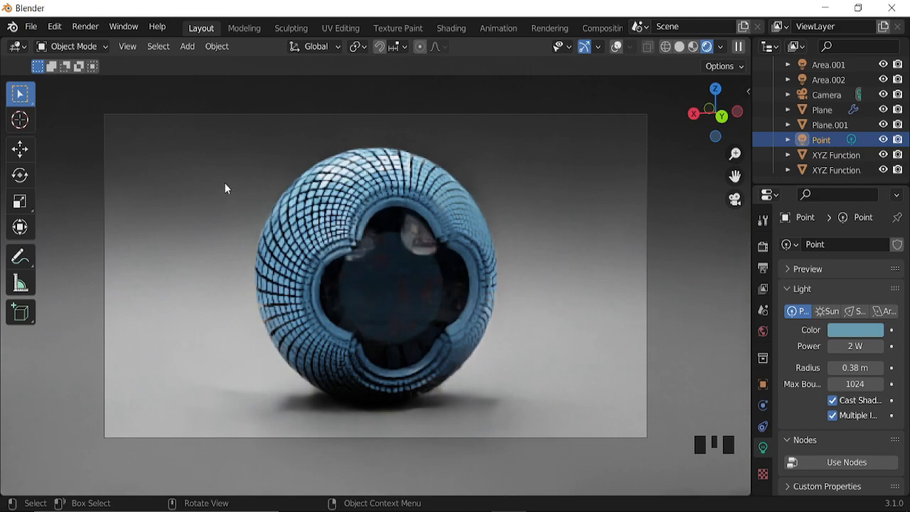
Select the outer tiled sphere and show its nodes in a new Geometry Node Editor area below the viewport, with viewport overlays hidden
{"action": "left_click", "coordinate": [612, 46]}
{"action": "left_click", "coordinate": [252, 320]}
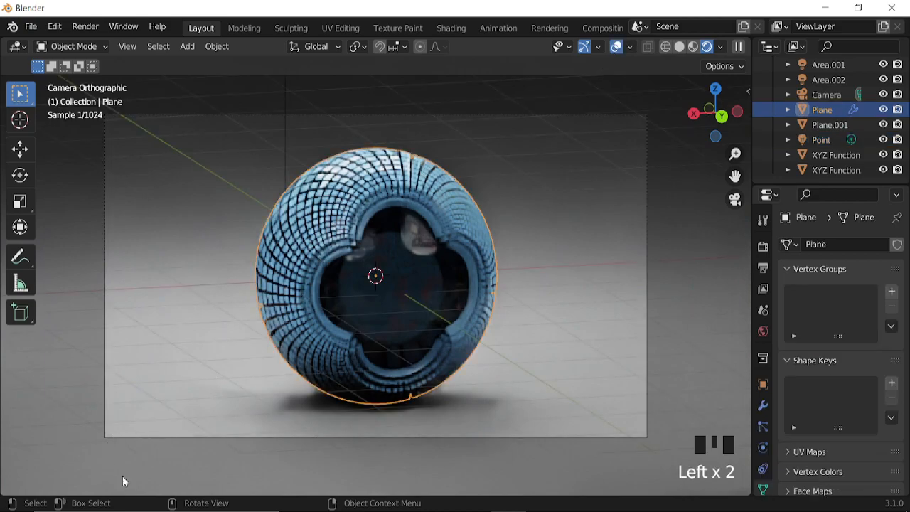
{"action": "mouse_move", "coordinate": [2, 496]}
{"action": "left_mouse_down"}
{"action": "mouse_move", "coordinate": [36, 349]}
{"action": "mouse_move", "coordinate": [15, 251]}
{"action": "left_mouse_up"}
{"action": "left_click", "coordinate": [15, 261]}
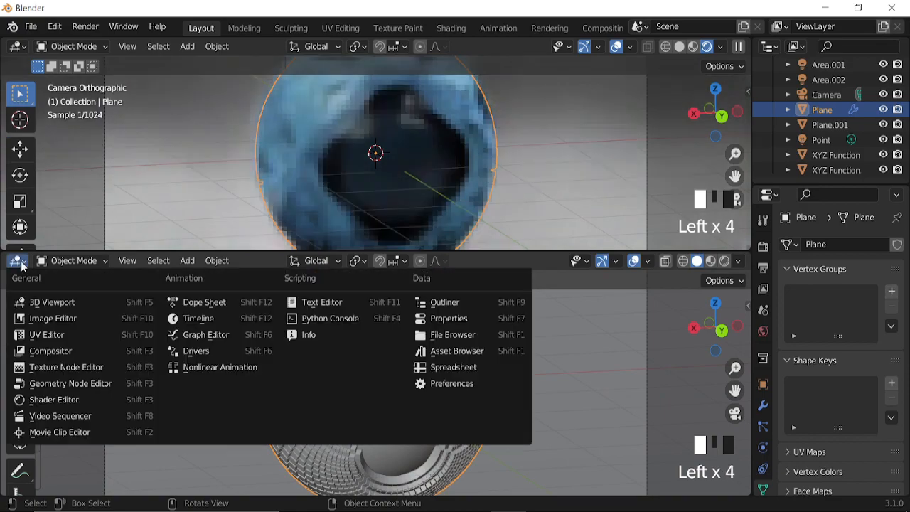
{"action": "left_click", "coordinate": [57, 384]}
{"action": "scroll", "coordinate": [462, 161], "scroll_direction": "down", "scroll_amount": 1}
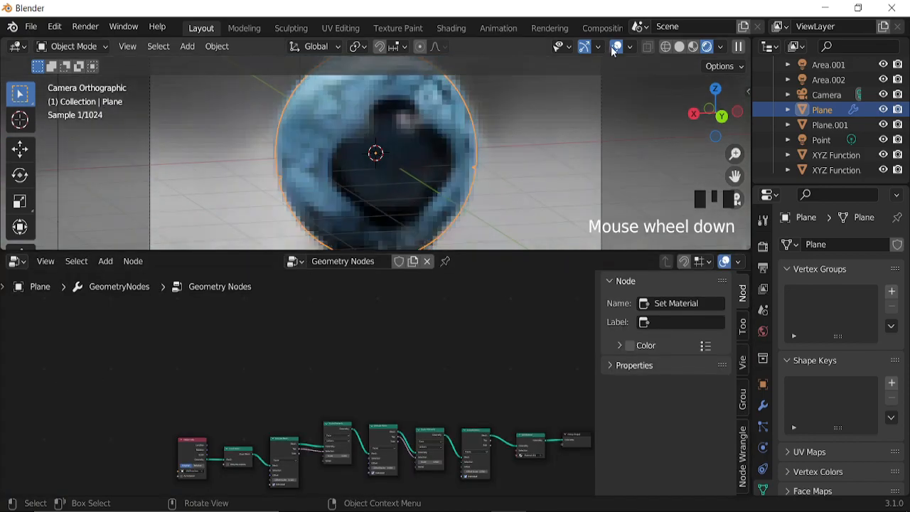
{"action": "left_click", "coordinate": [615, 46]}
Set the offset scale of the first Extrude Mesh node, right after Dual Mesh, to 0
{"action": "middle_click_drag", "start_coordinate": [376, 426], "coordinate": [458, 308]}
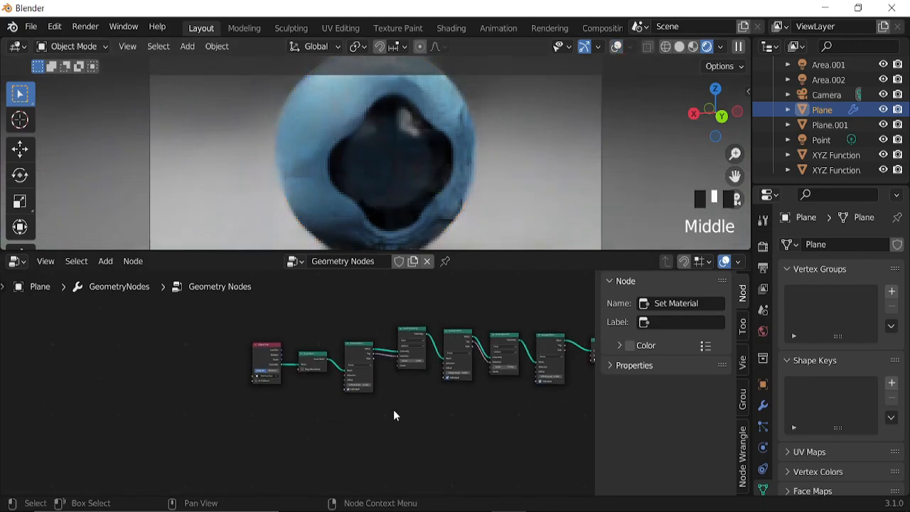
{"action": "scroll", "coordinate": [393, 409], "scroll_direction": "up", "scroll_amount": 12}
{"action": "scroll", "coordinate": [474, 392], "scroll_direction": "up", "scroll_amount": 3}
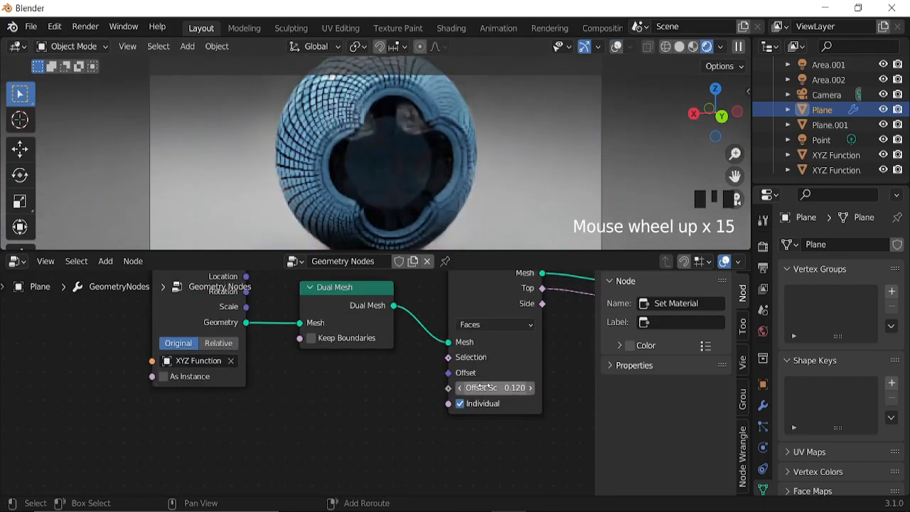
{"action": "key", "text": "shift"}
{"action": "left_click_drag", "start_coordinate": [498, 388], "coordinate": [469, 388], "text": "shift"}
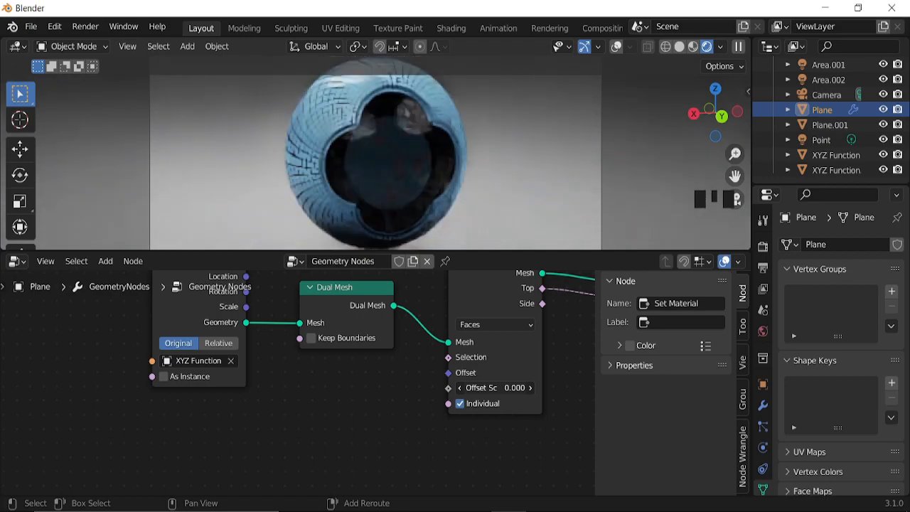
Set the scale of the face scaling node after the first Extrude Mesh to 1.4
{"action": "middle_click_drag", "start_coordinate": [559, 346], "coordinate": [311, 358]}
{"action": "middle_click_drag", "start_coordinate": [400, 376], "coordinate": [364, 416]}
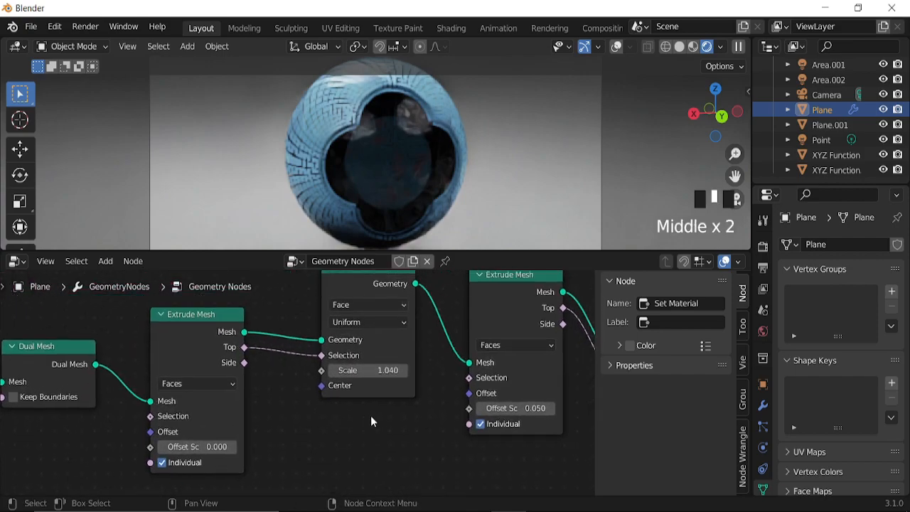
{"action": "scroll", "coordinate": [376, 396], "scroll_direction": "up", "scroll_amount": 5}
{"action": "left_click", "coordinate": [402, 363]}
{"action": "type", "text": "1.4"}
{"action": "key", "text": "Return"}
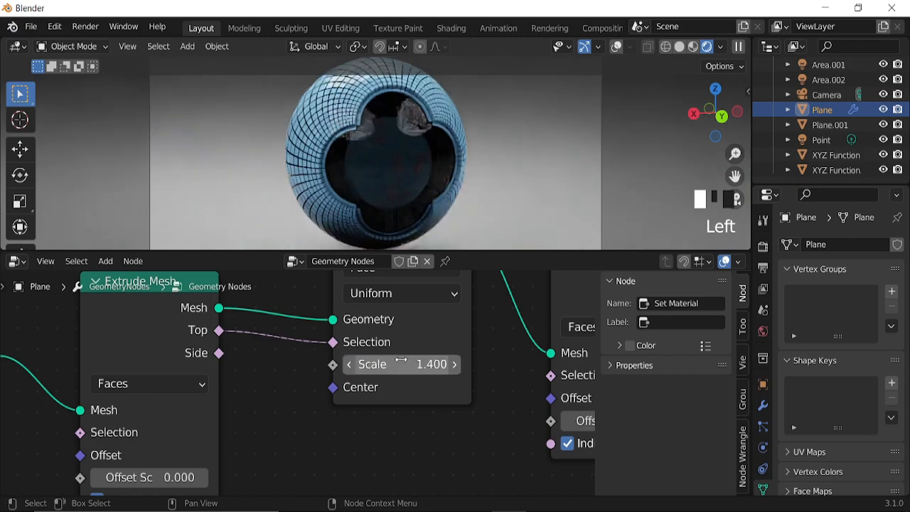
Set the offset scale of the second Extrude Mesh node to 0.1
{"action": "middle_click_drag", "start_coordinate": [493, 365], "coordinate": [256, 324]}
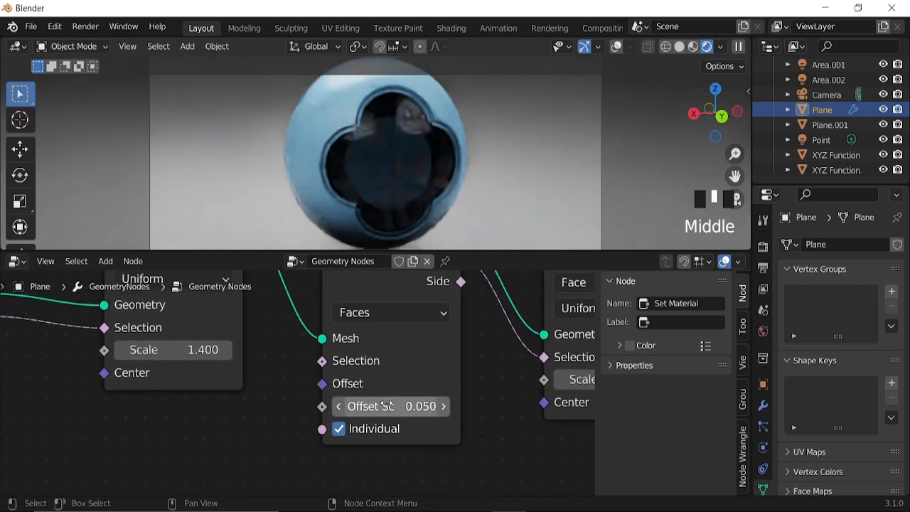
{"action": "left_click", "coordinate": [388, 406]}
{"action": "type", "text": "0.1"}
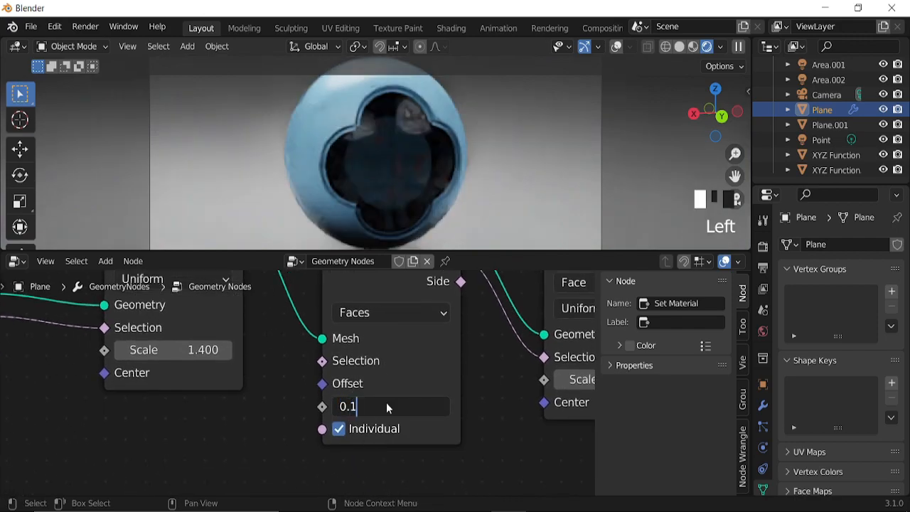
{"action": "key", "text": "Return"}
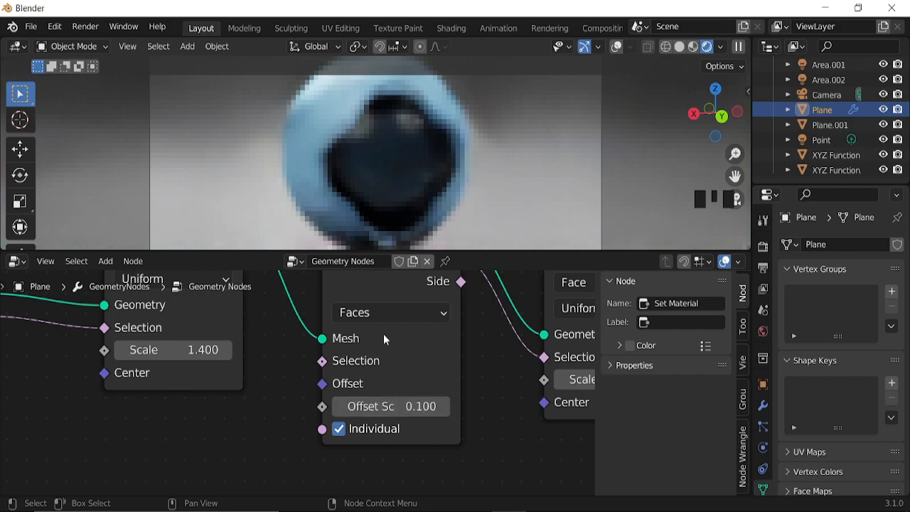
Set the scale of the face scaling node after the second Extrude Mesh to 0.7
{"action": "middle_click_drag", "start_coordinate": [363, 360], "coordinate": [188, 344]}
{"action": "left_click", "coordinate": [344, 375]}
{"action": "type", "text": "0.7"}
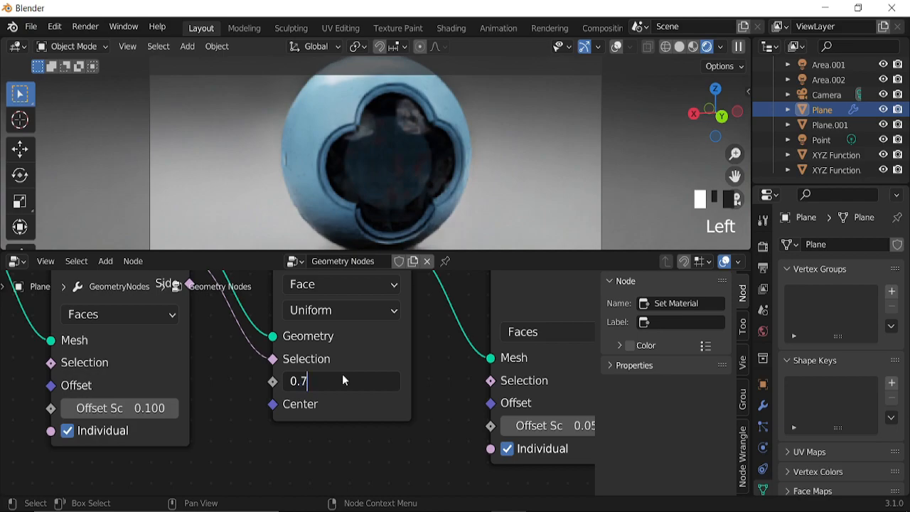
{"action": "key", "text": "Return"}
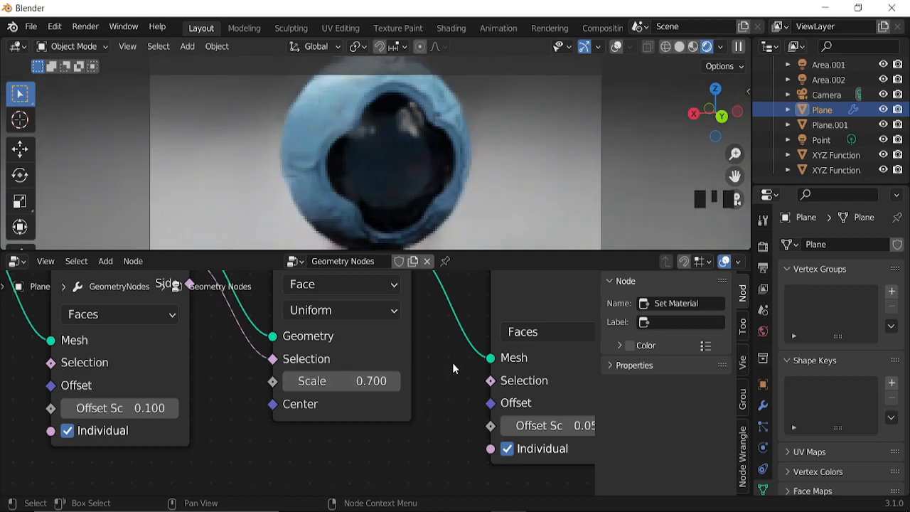
Set the offset scale of the last Extrude Mesh node, before the material assignment, to 0.1
{"action": "middle_click_drag", "start_coordinate": [452, 358], "coordinate": [235, 332]}
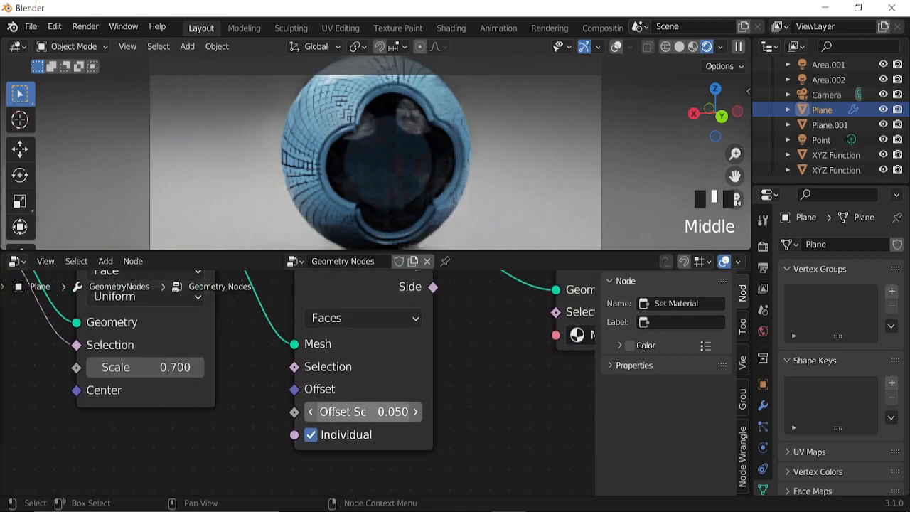
{"action": "double_click", "coordinate": [367, 409]}
{"action": "type", "text": "0.1"}
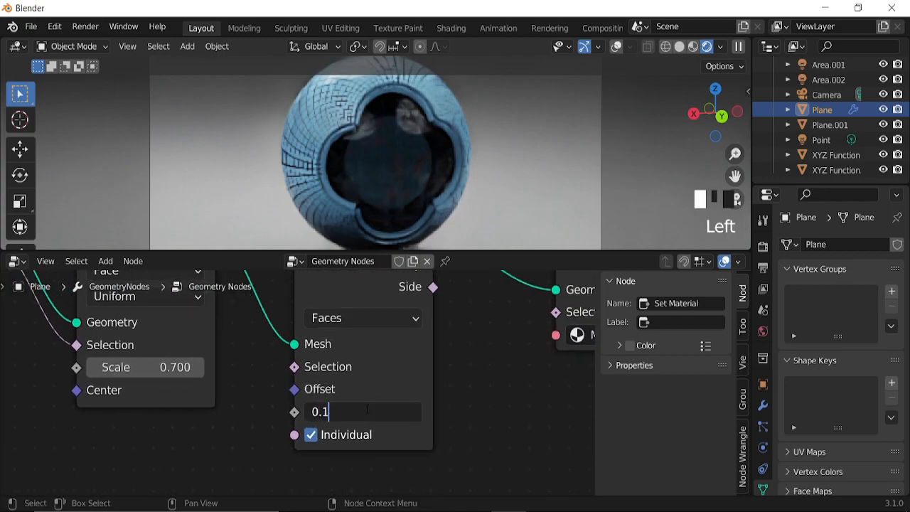
{"action": "key", "text": "Return"}
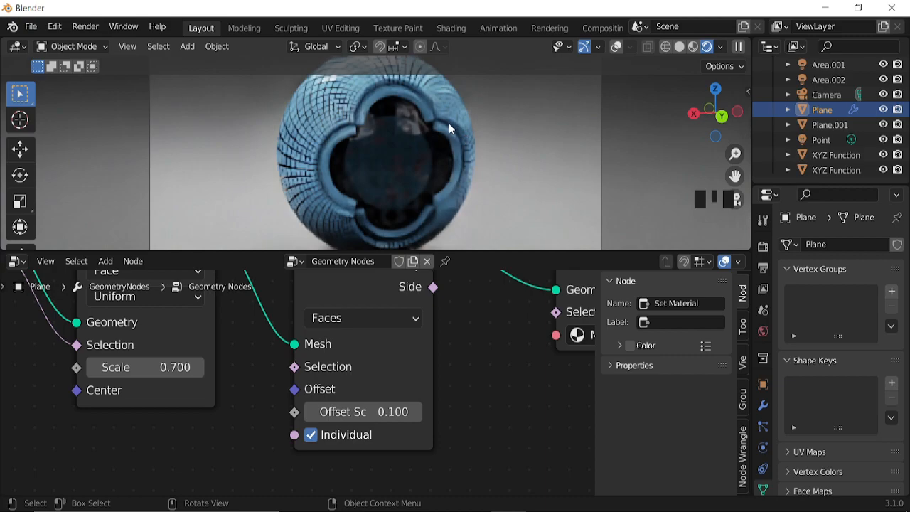
Close the Geometry Node Editor area so only the 3D viewport remains
{"action": "right_click", "coordinate": [487, 252]}
{"action": "left_click", "coordinate": [488, 255]}
{"action": "left_click", "coordinate": [486, 293]}
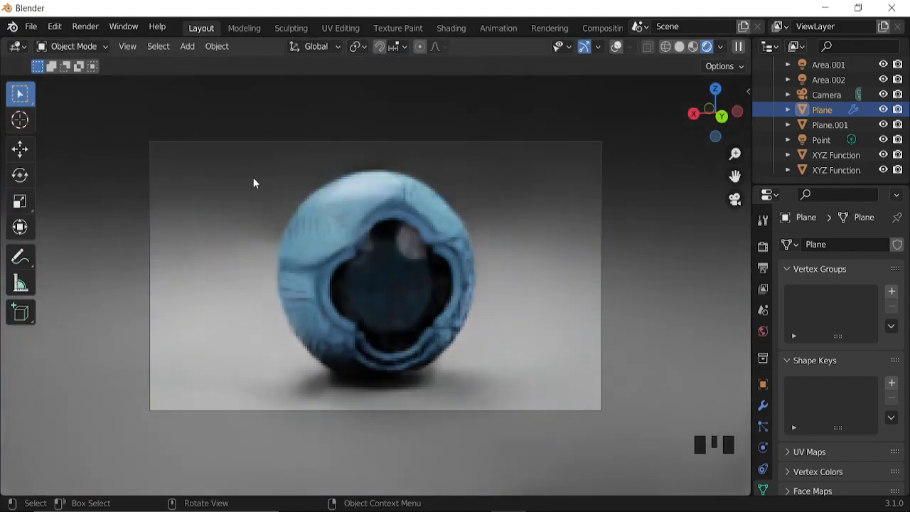
Enable Lock Interface for rendering and open the render commands again
{"action": "left_click", "coordinate": [90, 26]}
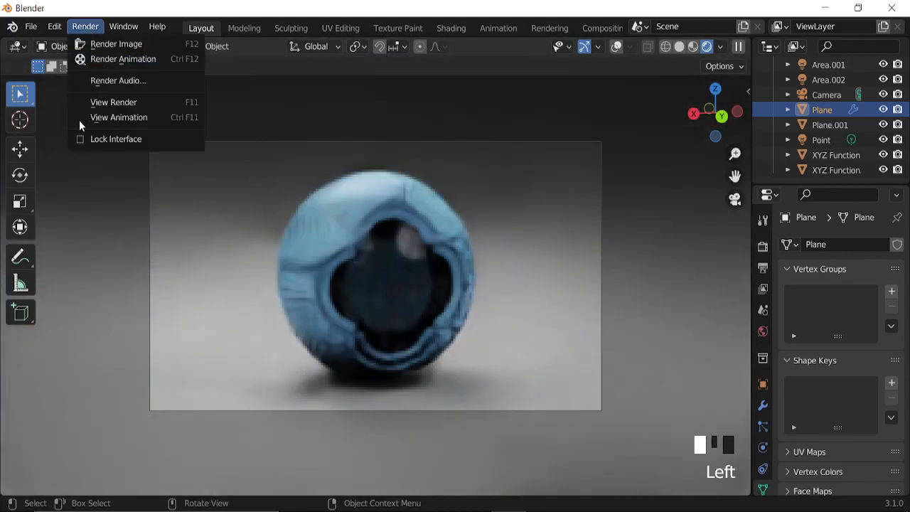
{"action": "left_click", "coordinate": [107, 139]}
{"action": "left_click", "coordinate": [82, 29]}
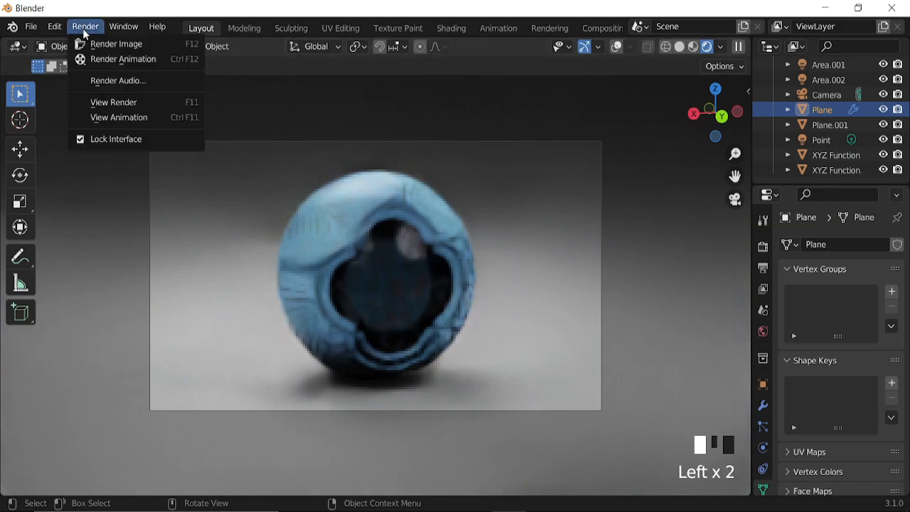